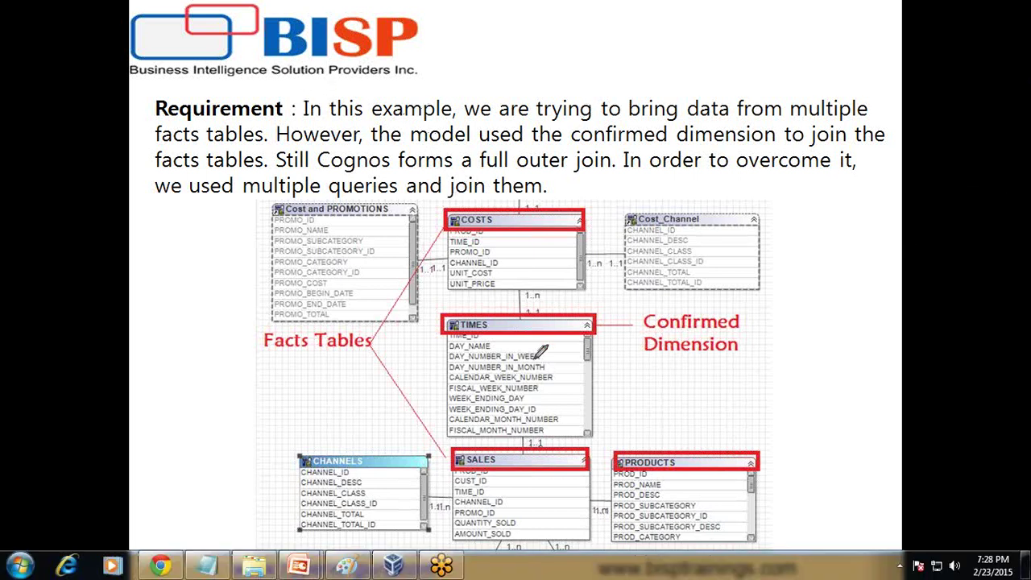
{"action": "mouse_move", "coordinate": [760, 433]}
{"action": "left_mouse_down"}
{"action": "mouse_move", "coordinate": [810, 439]}
{"action": "mouse_move", "coordinate": [862, 416]}
{"action": "left_mouse_up"}
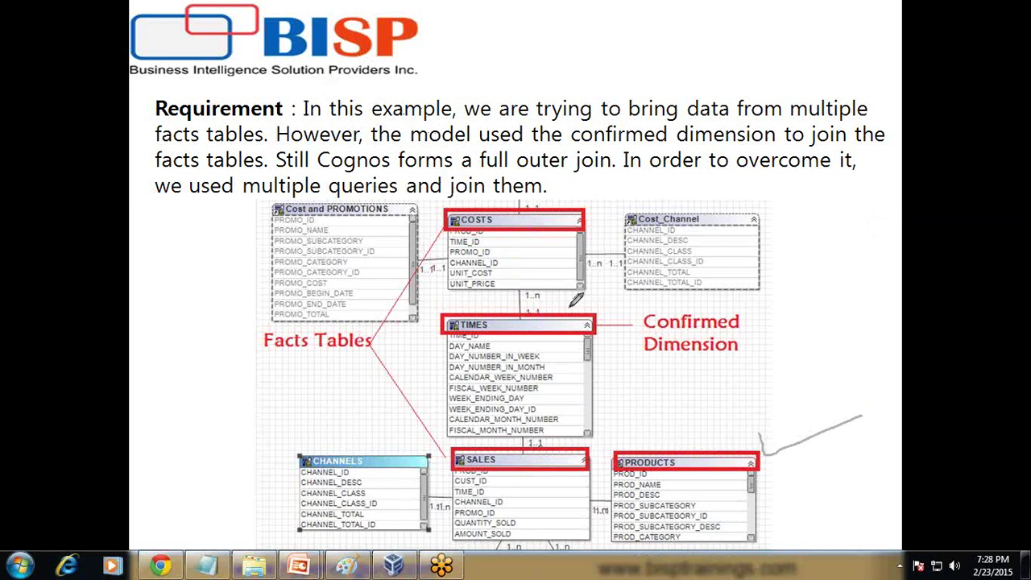
{"action": "mouse_move", "coordinate": [599, 202]}
{"action": "left_mouse_down"}
{"action": "mouse_move", "coordinate": [625, 194]}
{"action": "mouse_move", "coordinate": [651, 178]}
{"action": "left_mouse_up"}
{"action": "left_click_drag", "start_coordinate": [590, 452], "coordinate": [659, 430]}
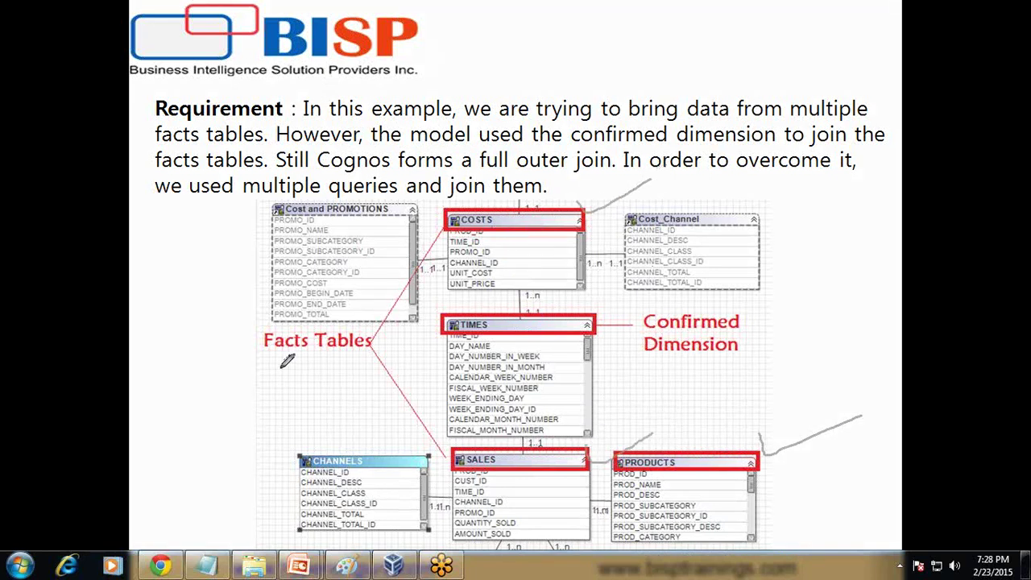
{"action": "mouse_move", "coordinate": [443, 303]}
{"action": "left_mouse_down"}
{"action": "mouse_move", "coordinate": [565, 432]}
{"action": "mouse_move", "coordinate": [645, 385]}
{"action": "mouse_move", "coordinate": [568, 285]}
{"action": "mouse_move", "coordinate": [477, 304]}
{"action": "left_mouse_up"}
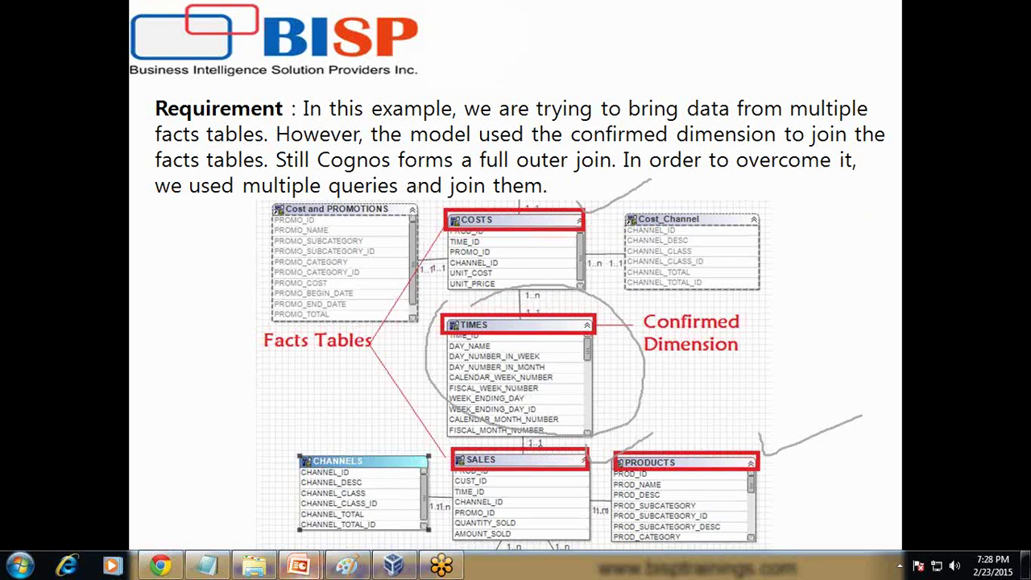
Switch to IBM Cognos Framework Manager and collapse the TIMES query subject under the Physical Layer.
{"action": "left_click", "coordinate": [411, 502]}
{"action": "mouse_move", "coordinate": [362, 564]}
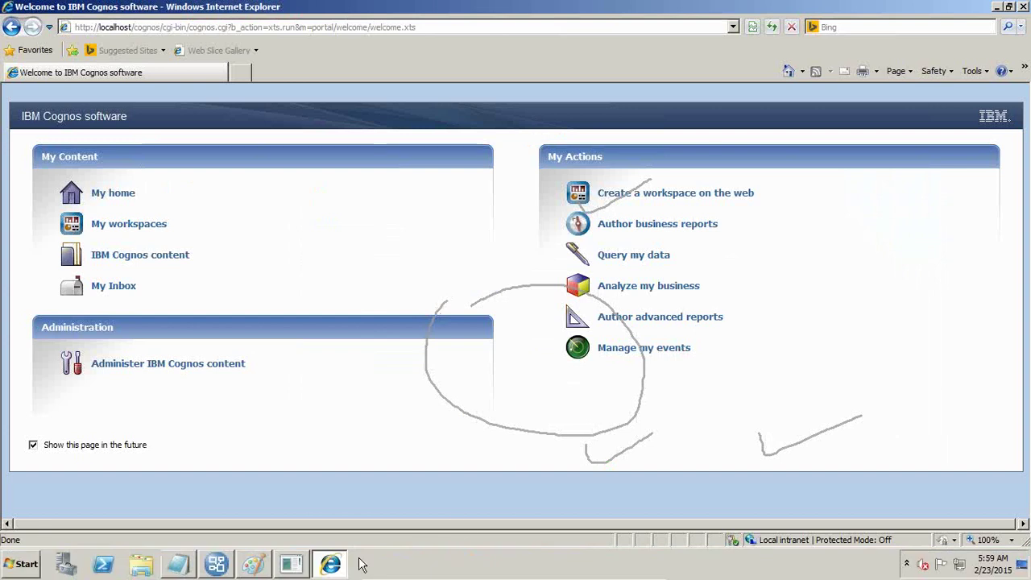
{"action": "left_click", "coordinate": [219, 566]}
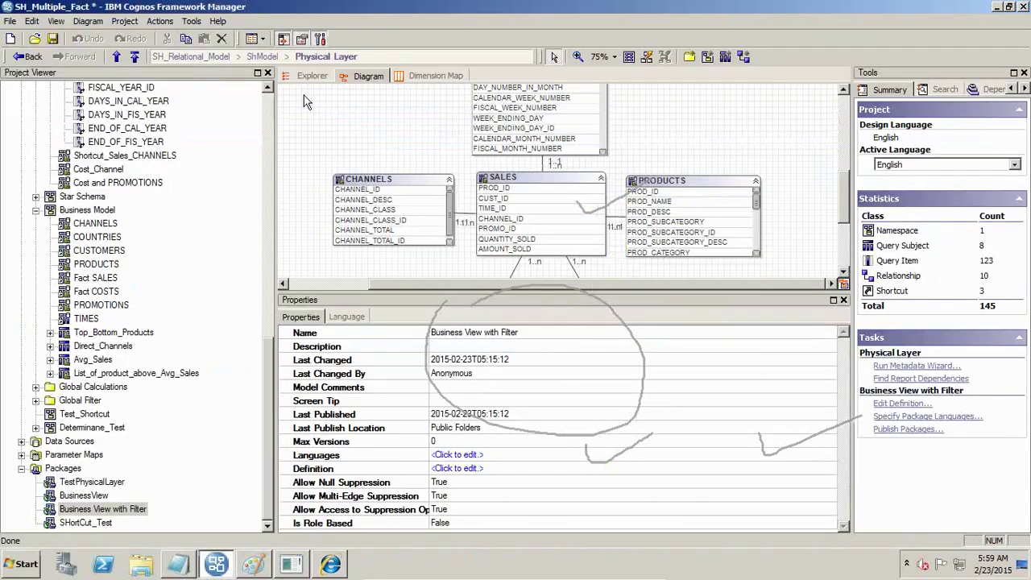
{"action": "left_click", "coordinate": [263, 103]}
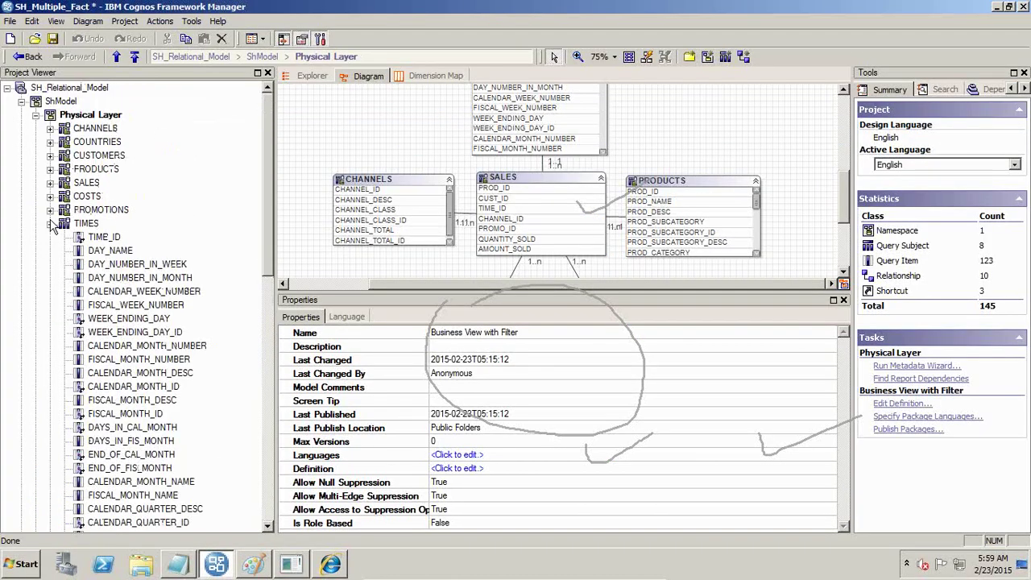
{"action": "left_click", "coordinate": [50, 224]}
Show the Physical Layer in diagram view and enlarge the diagram area to see the COSTS, TIMES and SALES tables.
{"action": "right_click", "coordinate": [102, 115]}
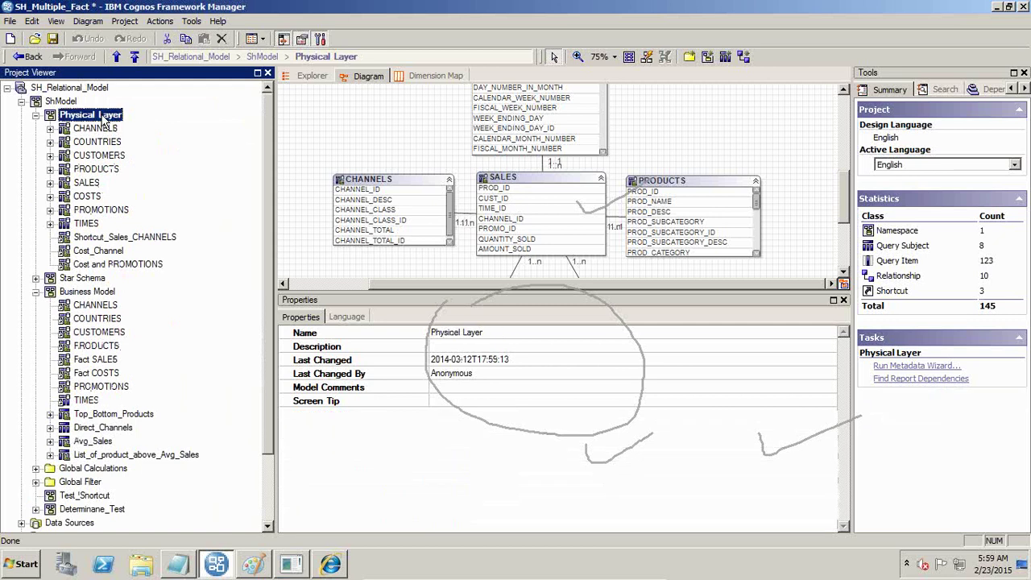
{"action": "mouse_move", "coordinate": [233, 197]}
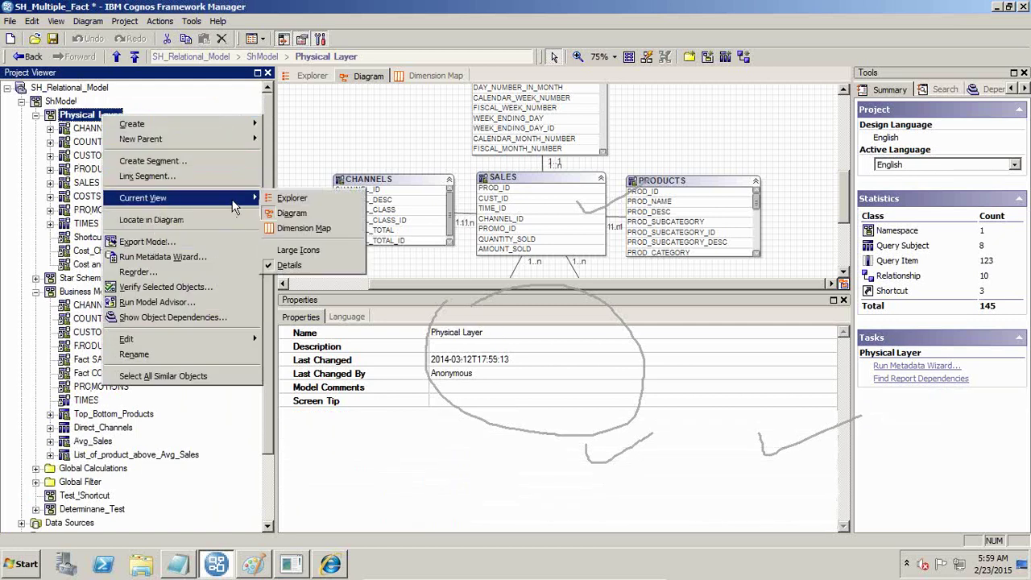
{"action": "left_click", "coordinate": [290, 212]}
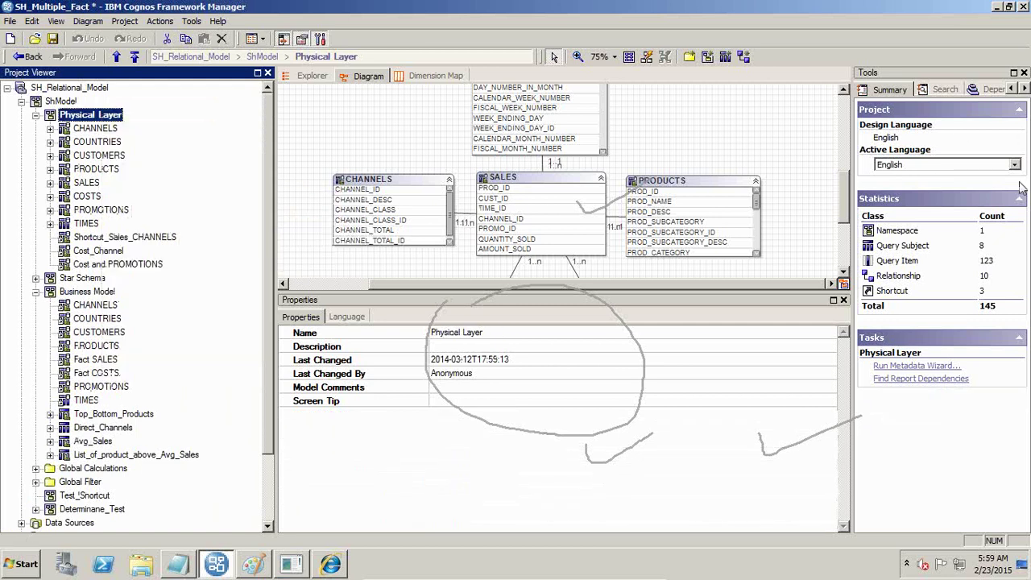
{"action": "key", "text": "Escape"}
{"action": "left_click_drag", "start_coordinate": [651, 295], "coordinate": [651, 417]}
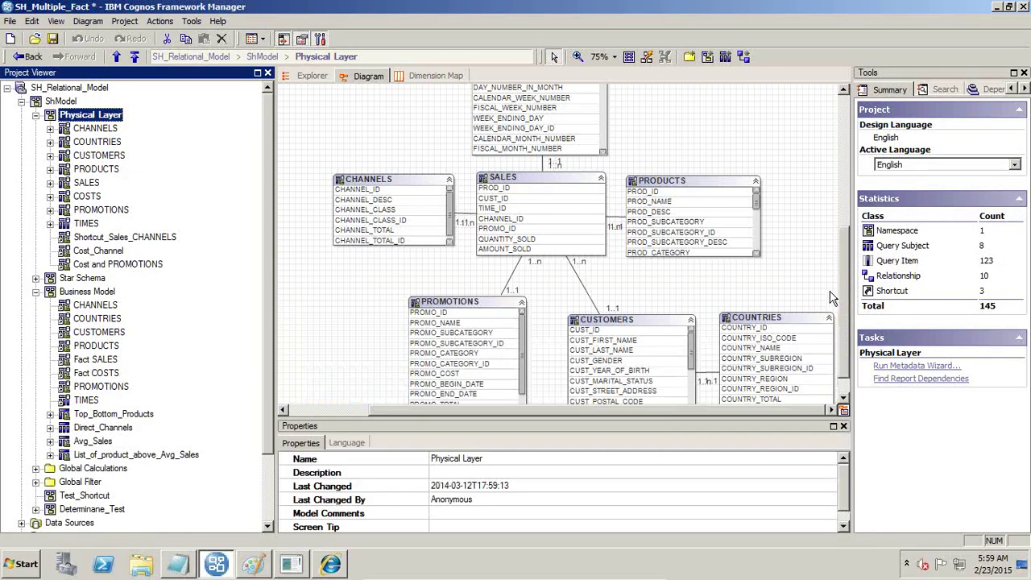
{"action": "left_click_drag", "start_coordinate": [839, 308], "coordinate": [838, 231]}
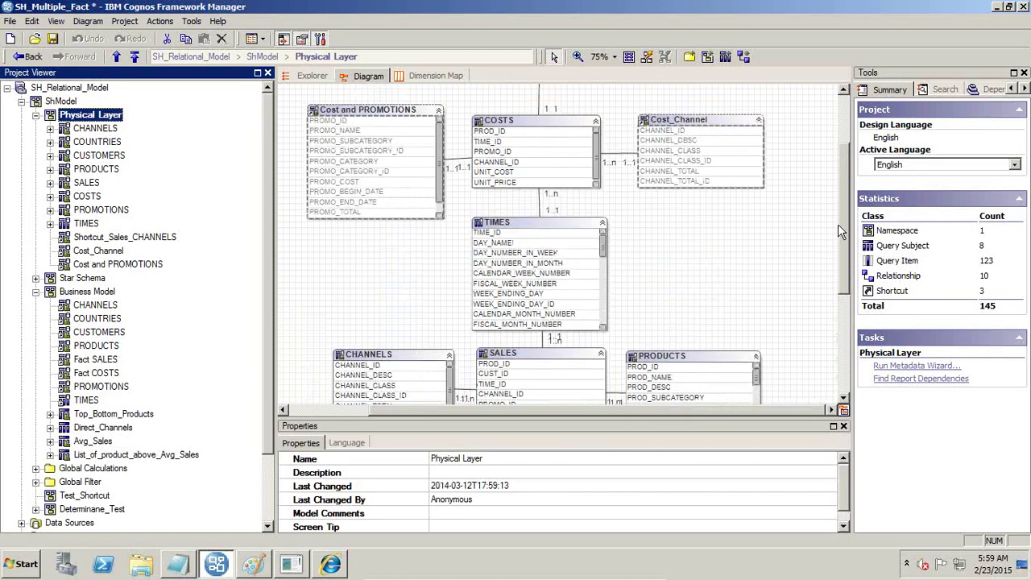
Examine how the COSTS and SALES fact tables relate to the TIMES dimension through TIME_ID in the Physical Layer diagram.
{"action": "left_click", "coordinate": [527, 135]}
{"action": "left_click", "coordinate": [562, 353]}
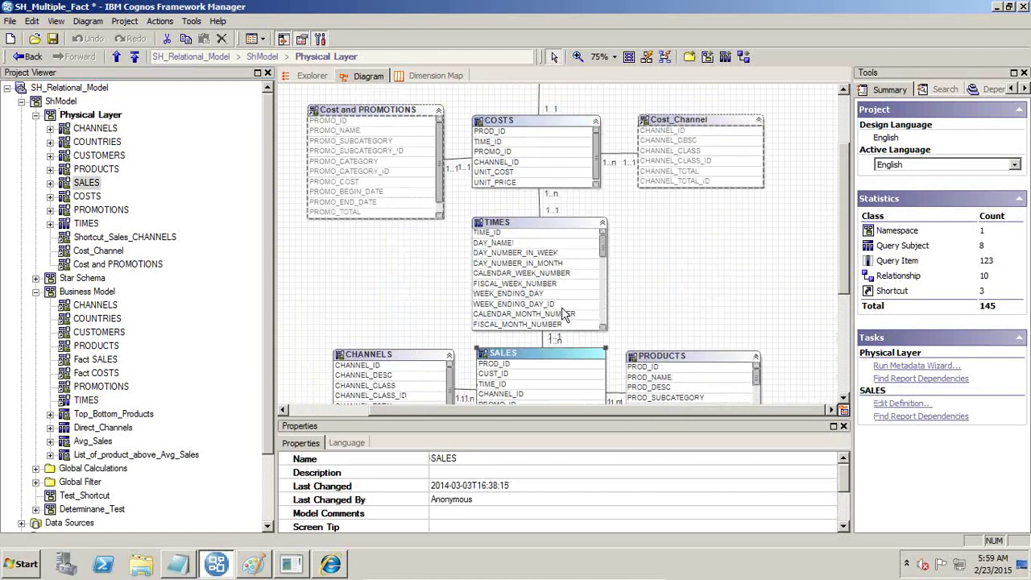
{"action": "left_click", "coordinate": [535, 222]}
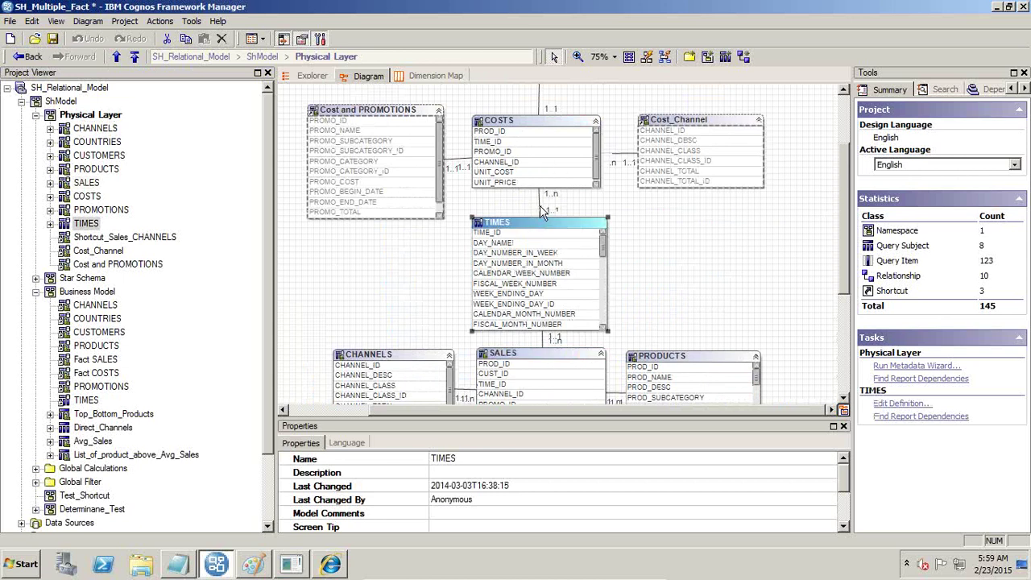
{"action": "left_click", "coordinate": [507, 233]}
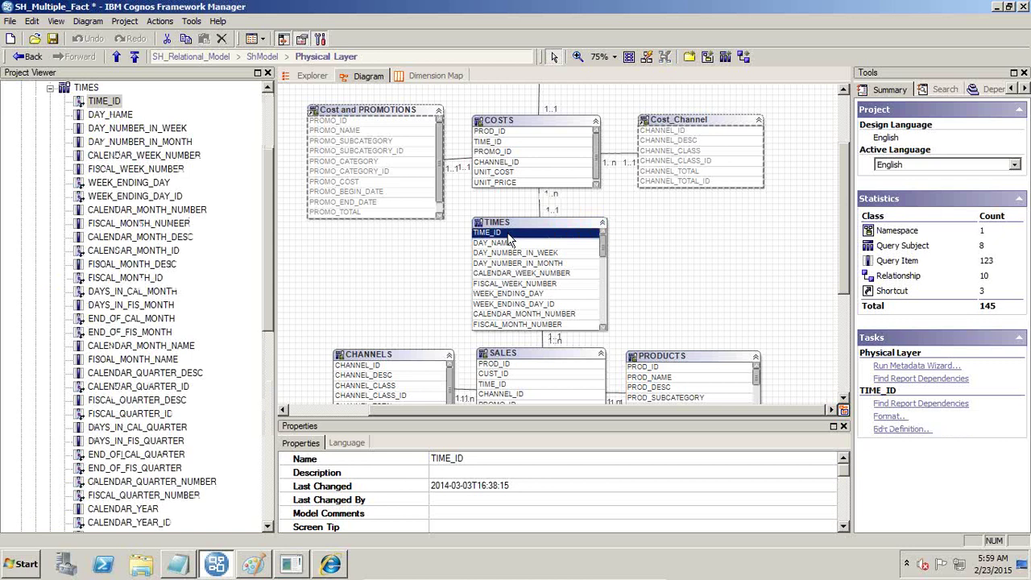
{"action": "left_click", "coordinate": [506, 142]}
{"action": "left_click", "coordinate": [507, 386]}
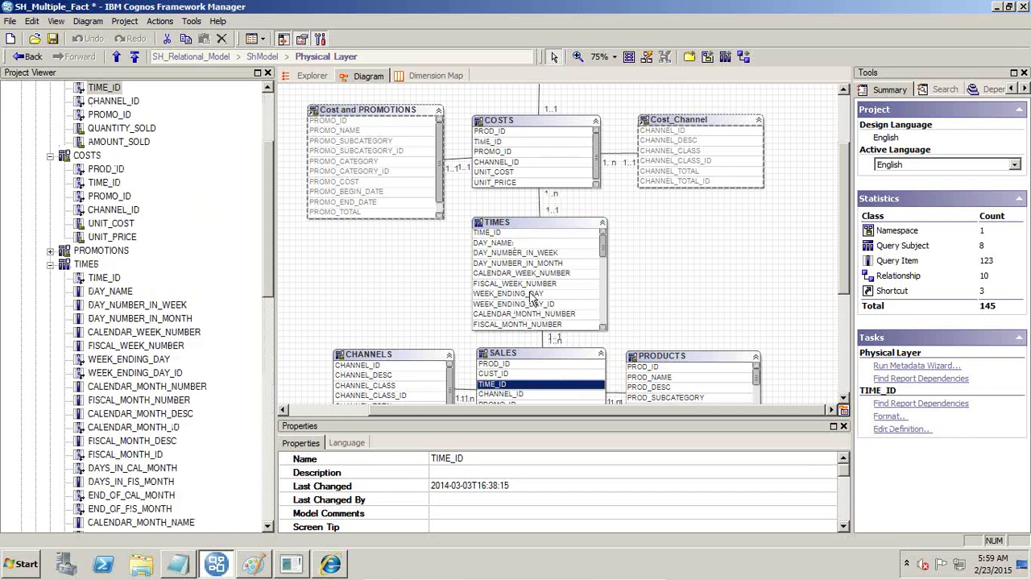
{"action": "left_click", "coordinate": [539, 223]}
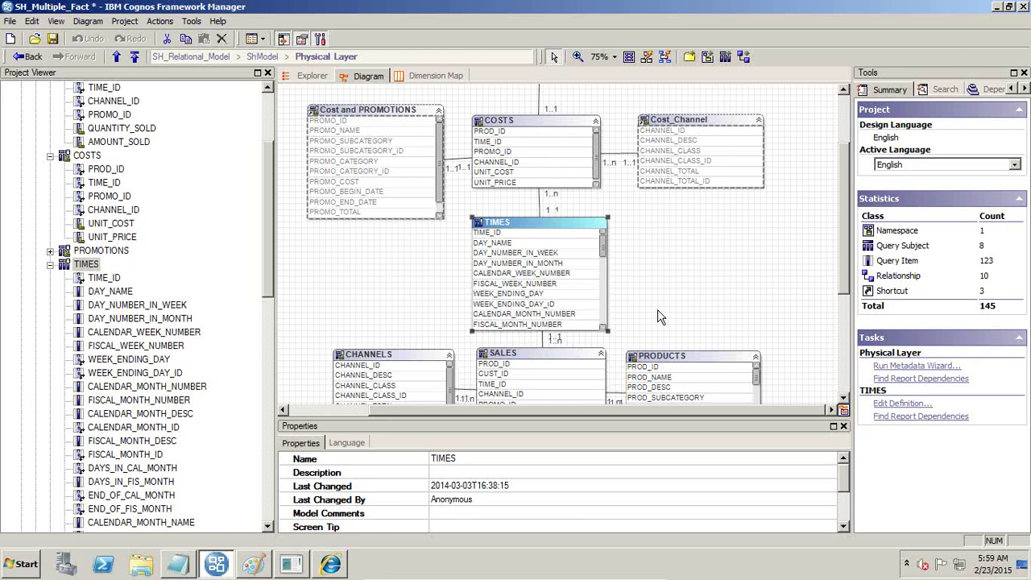
{"action": "left_click", "coordinate": [654, 357]}
{"action": "left_click", "coordinate": [572, 365]}
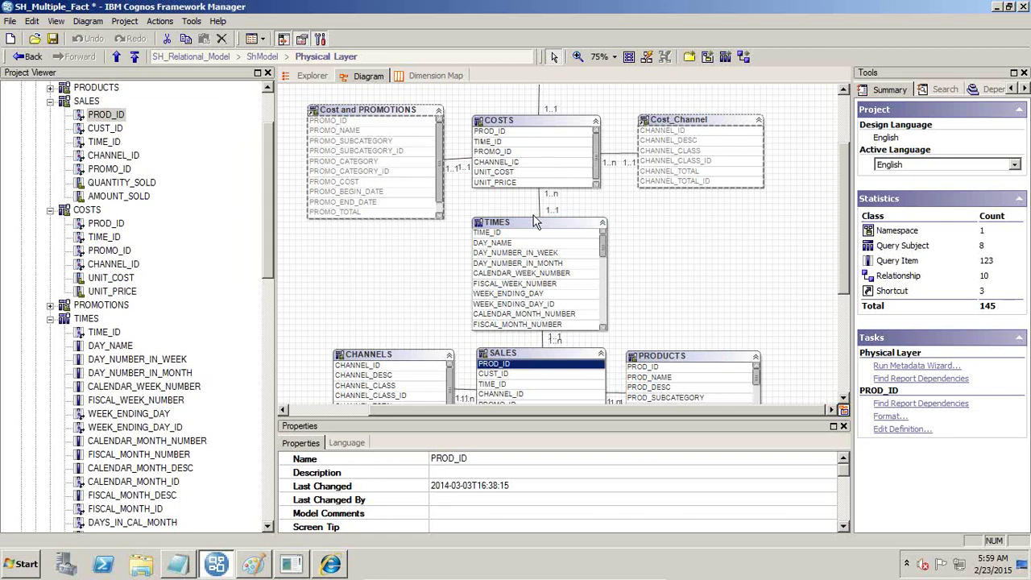
{"action": "left_click", "coordinate": [508, 234]}
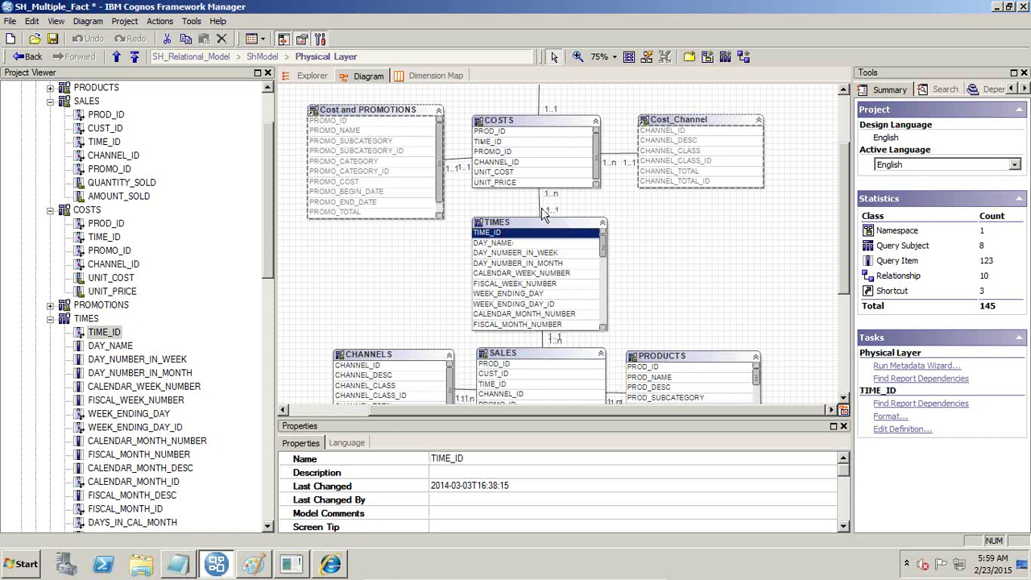
{"action": "left_click", "coordinate": [532, 162]}
{"action": "left_click", "coordinate": [513, 375]}
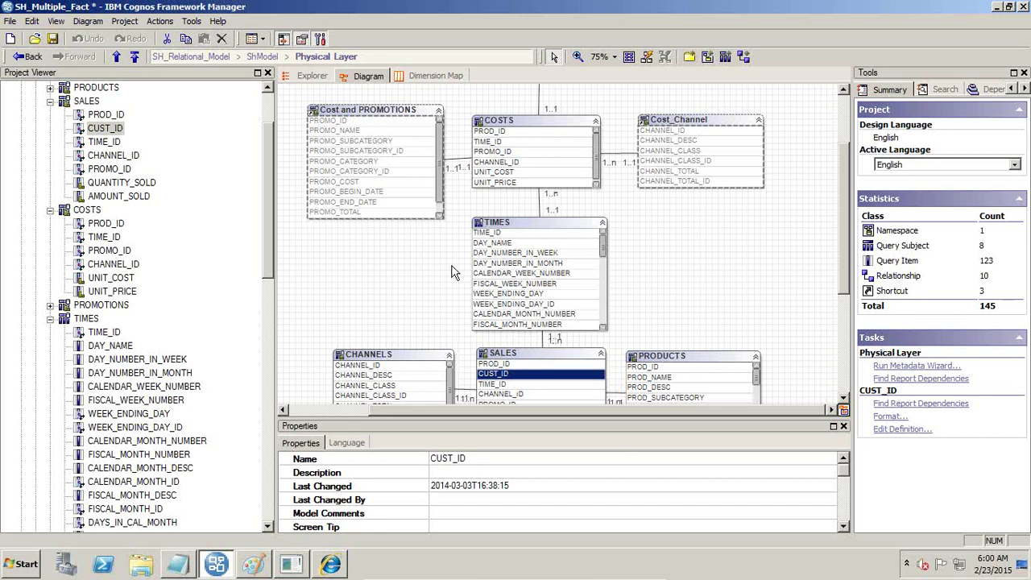
Switch to the IBM Cognos portal in Internet Explorer, start authoring an advanced report and maximize the package selection window.
{"action": "mouse_move", "coordinate": [347, 576]}
{"action": "left_click", "coordinate": [330, 564]}
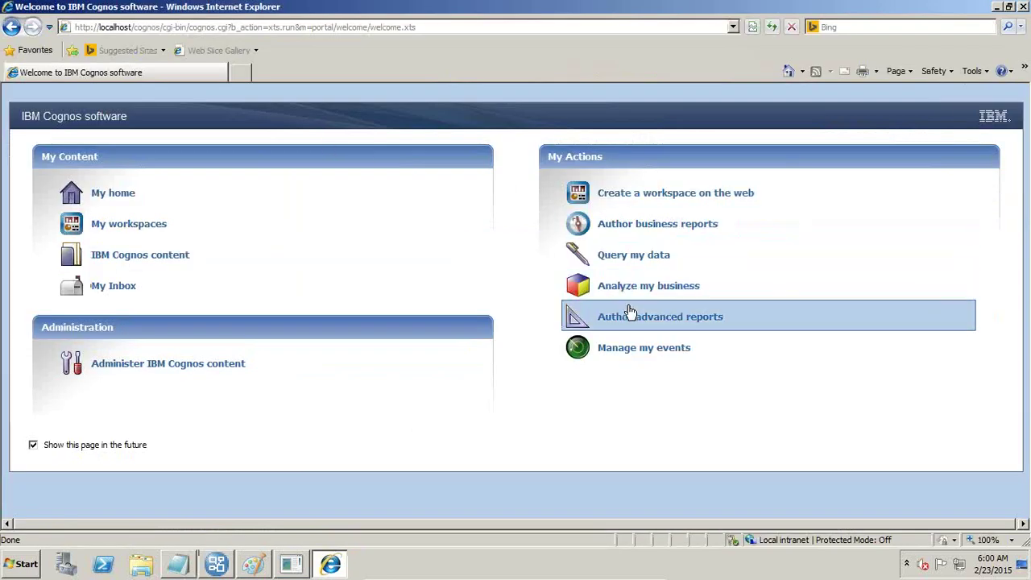
{"action": "left_click", "coordinate": [629, 314]}
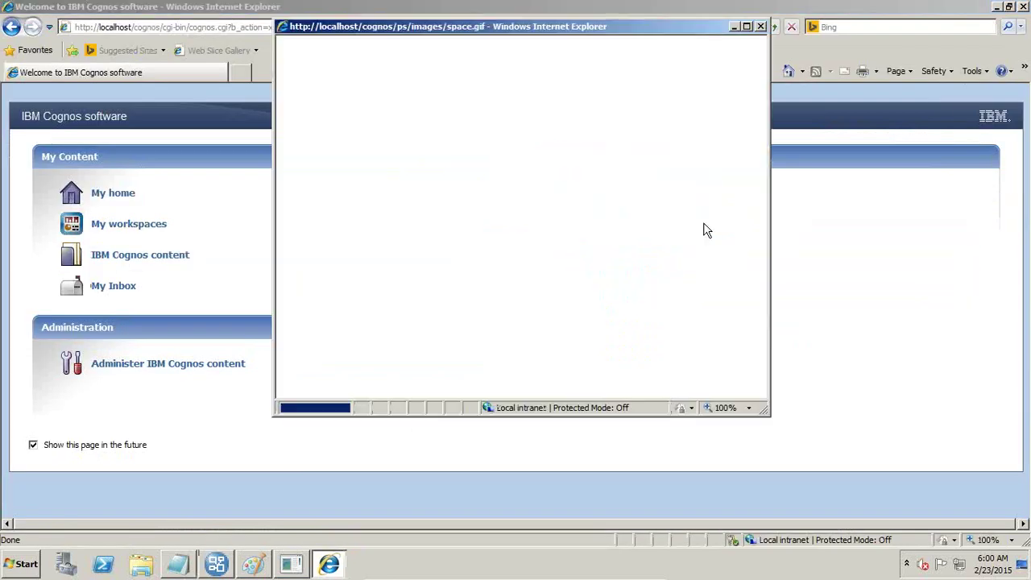
{"action": "left_click", "coordinate": [746, 27]}
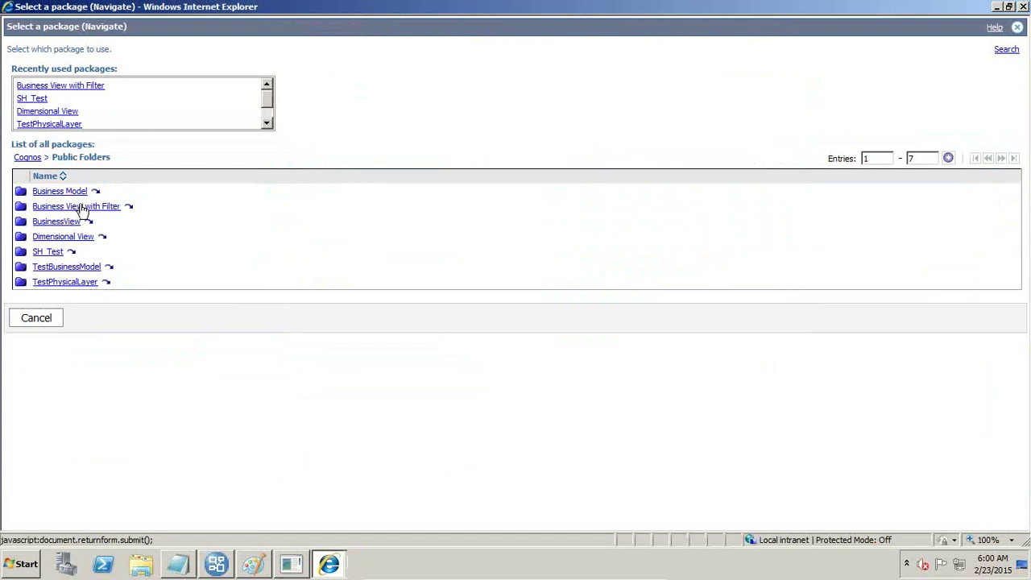
Switch back to Framework Manager and collapse the SALES, COSTS and TIMES query subjects in the Physical Layer.
{"action": "left_click", "coordinate": [214, 563]}
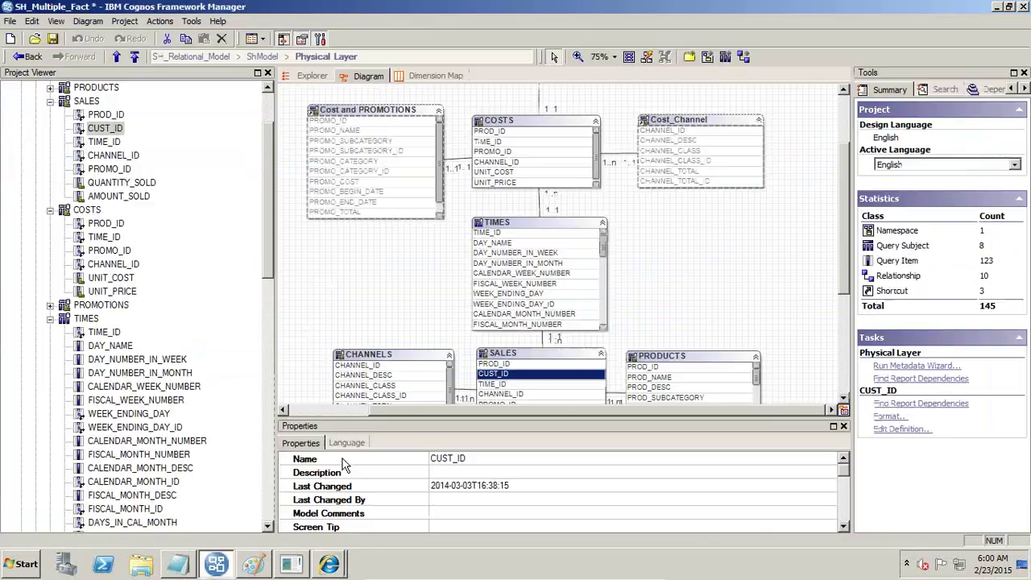
{"action": "scroll", "coordinate": [259, 106], "scroll_direction": "up", "scroll_amount": 2}
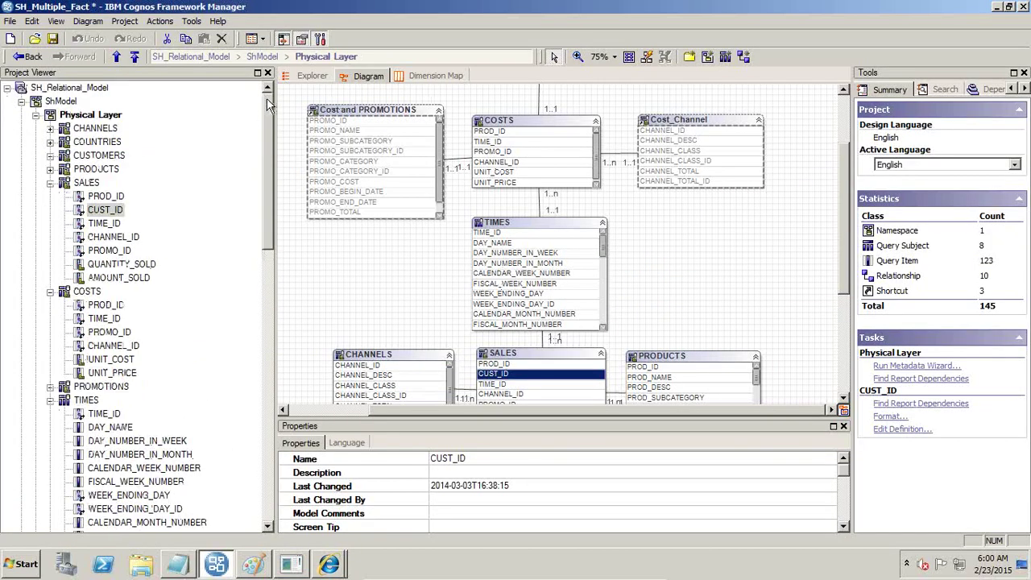
{"action": "left_click", "coordinate": [50, 183]}
{"action": "left_click", "coordinate": [50, 195]}
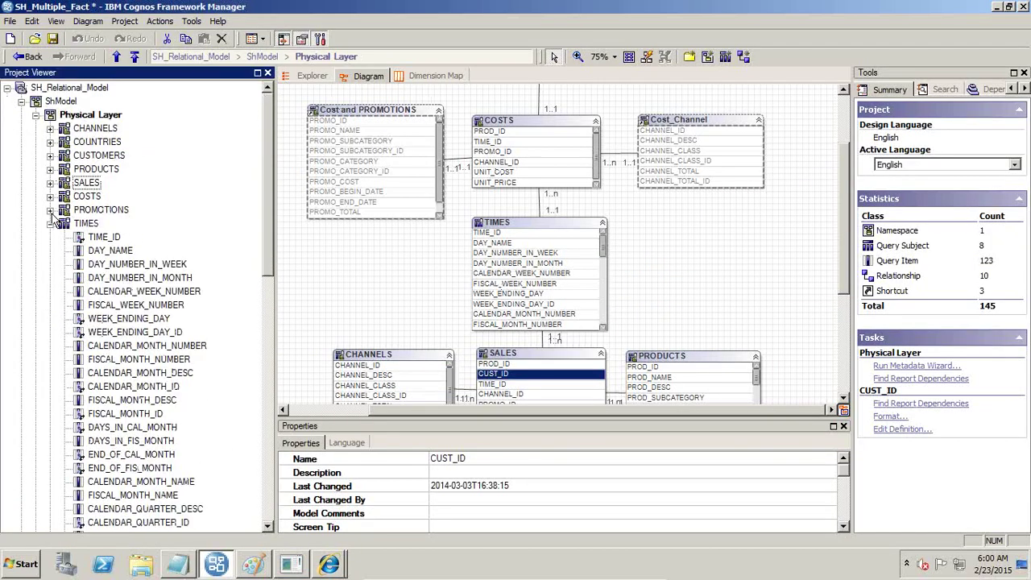
{"action": "left_click", "coordinate": [50, 223]}
Show the Business Model namespace in diagram view.
{"action": "left_click", "coordinate": [87, 291]}
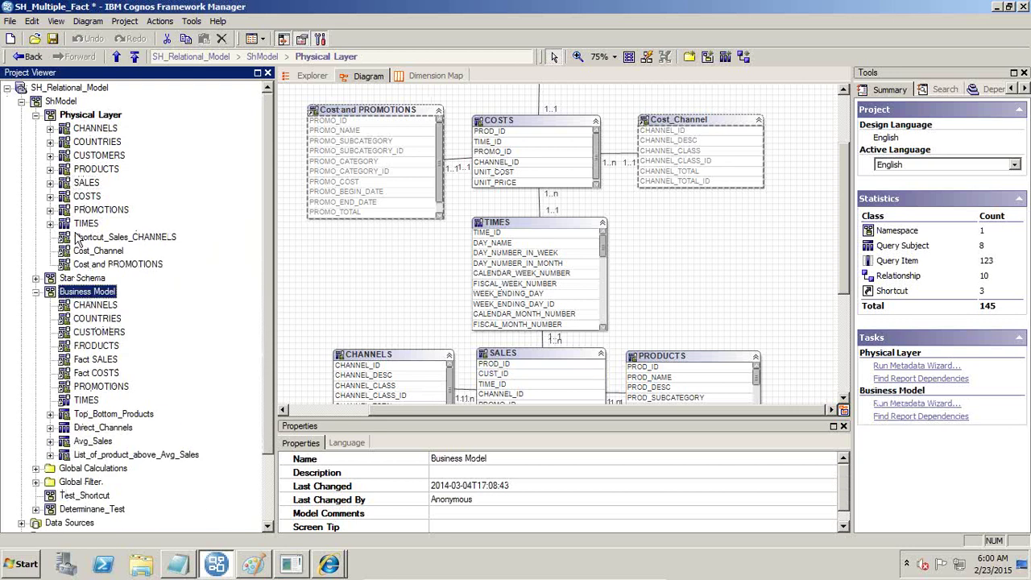
{"action": "right_click", "coordinate": [105, 301]}
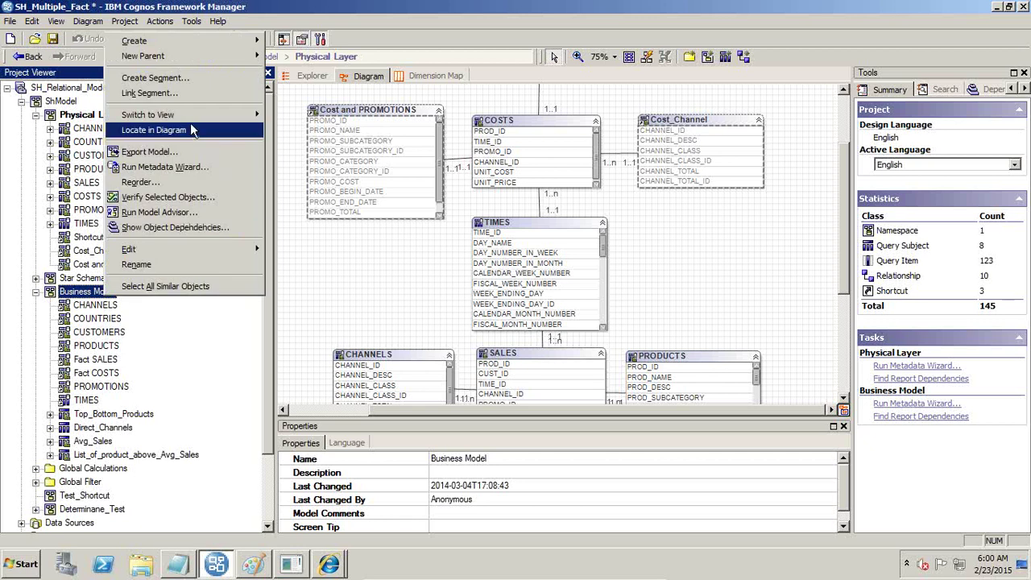
{"action": "mouse_move", "coordinate": [233, 115]}
{"action": "left_click", "coordinate": [275, 133]}
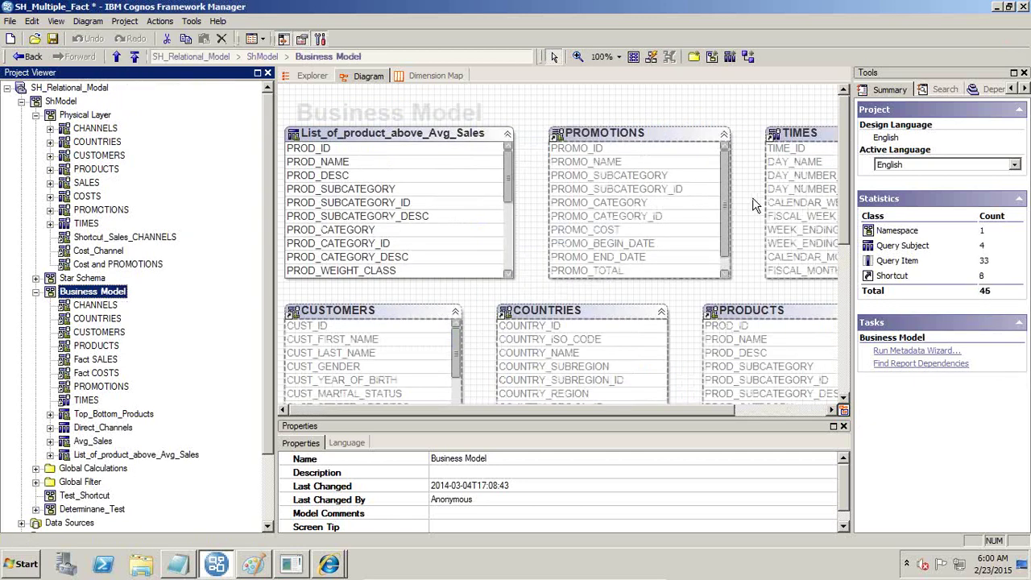
Return to the package selection window in Internet Explorer and open the Business View with Filter package in Report Studio.
{"action": "left_click", "coordinate": [330, 566]}
{"action": "left_click", "coordinate": [378, 505]}
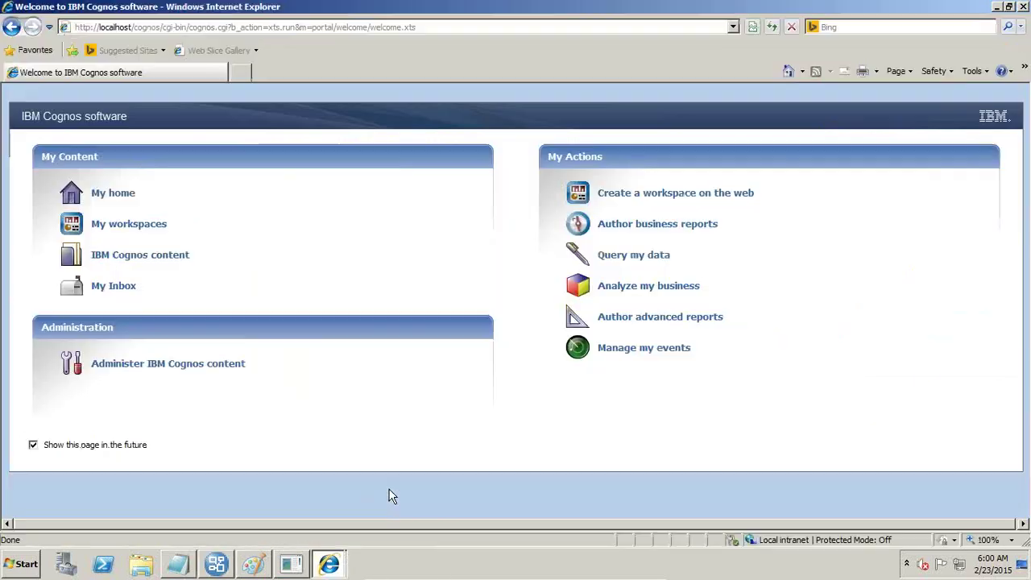
{"action": "left_click", "coordinate": [619, 320]}
{"action": "left_click", "coordinate": [328, 564]}
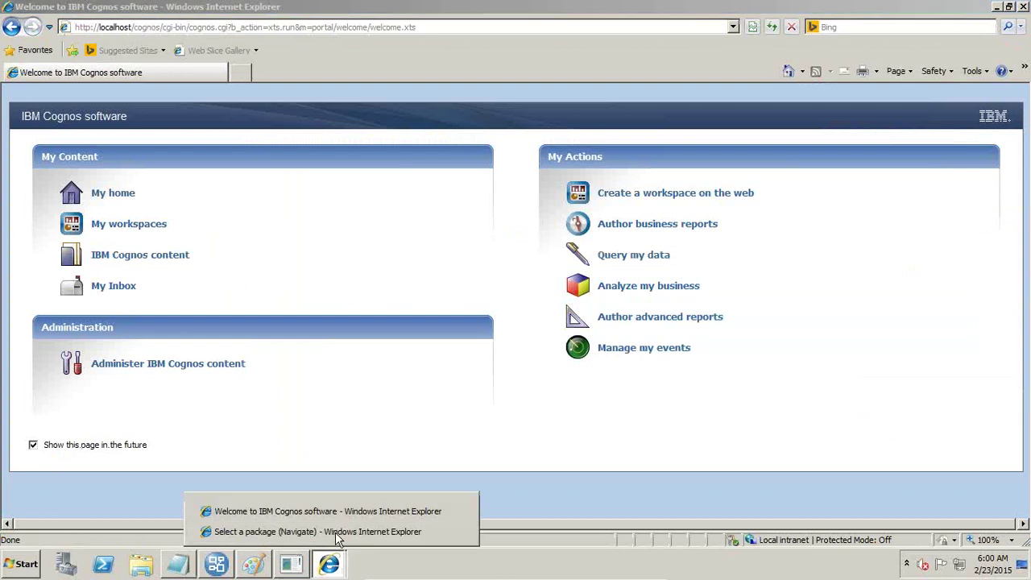
{"action": "left_click", "coordinate": [339, 531]}
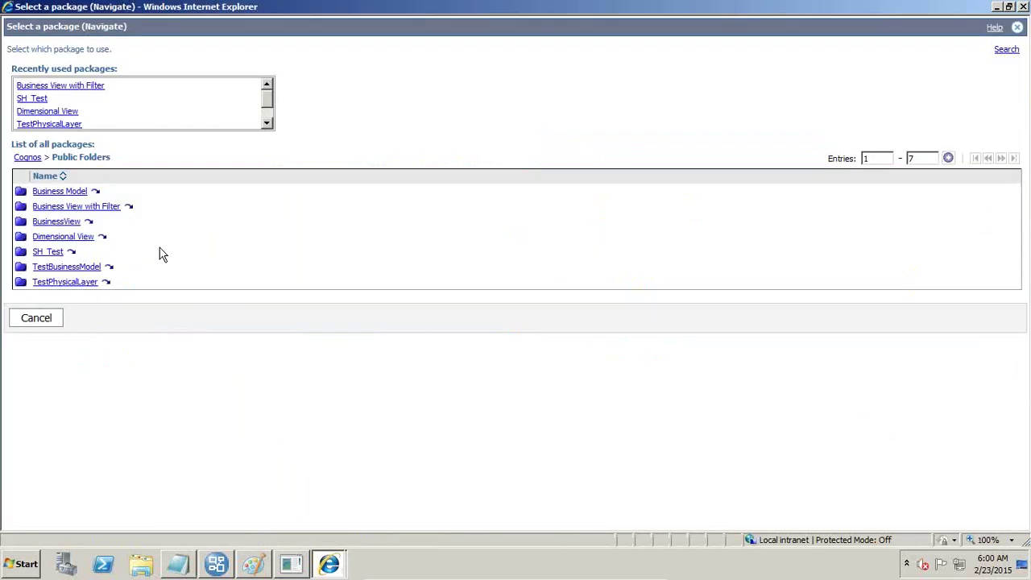
{"action": "left_click", "coordinate": [77, 207]}
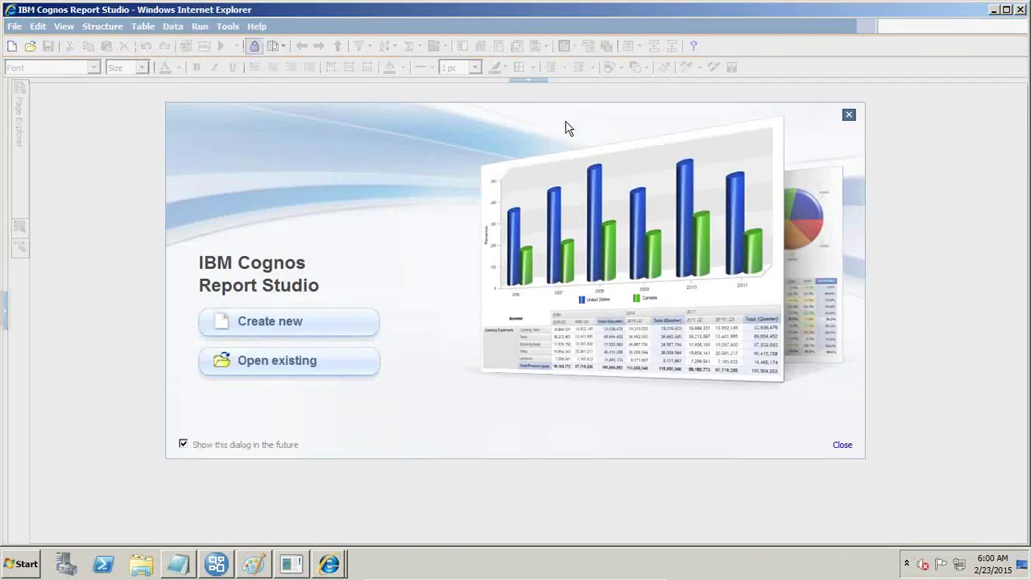
Create a new List report and expand the Business Model namespace in the package's source tree.
{"action": "left_click", "coordinate": [288, 320]}
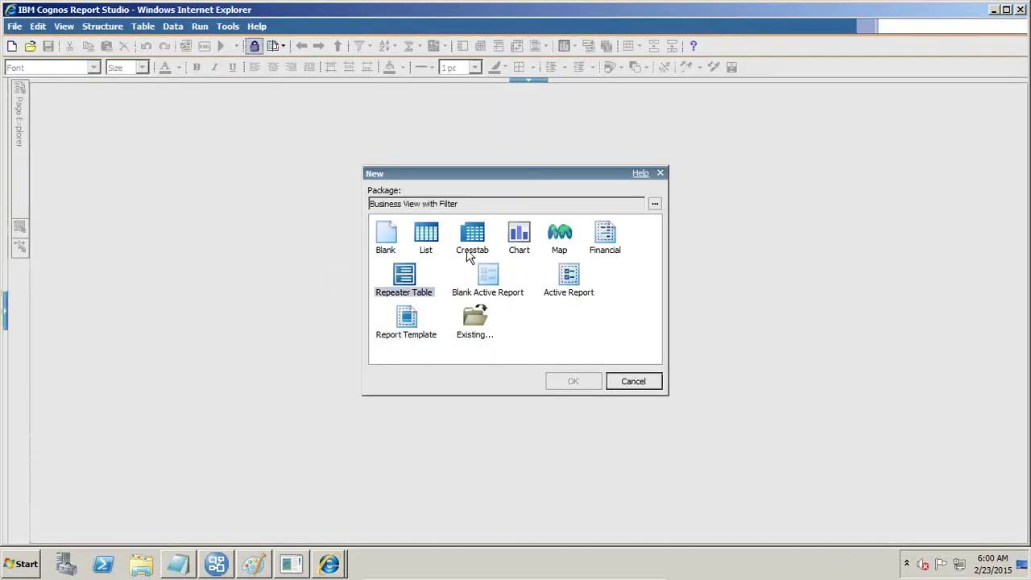
{"action": "left_click", "coordinate": [430, 236]}
{"action": "left_click", "coordinate": [580, 382]}
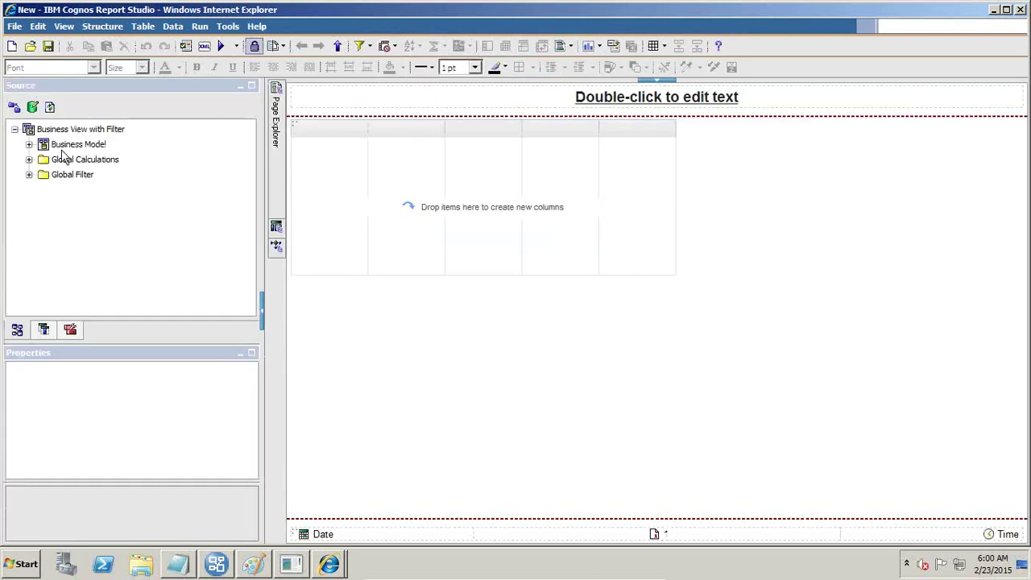
{"action": "left_click", "coordinate": [29, 145]}
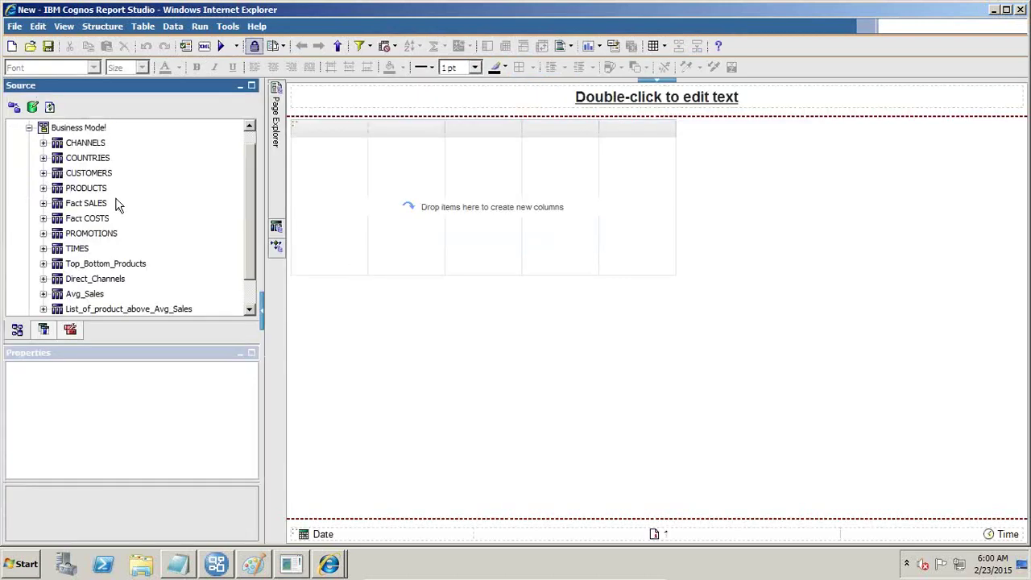
Add PROD_CATEGORY, PROD_SUBCATEGORY and PROD_NAME from PRODUCTS as the first three columns of the list.
{"action": "left_click", "coordinate": [43, 188]}
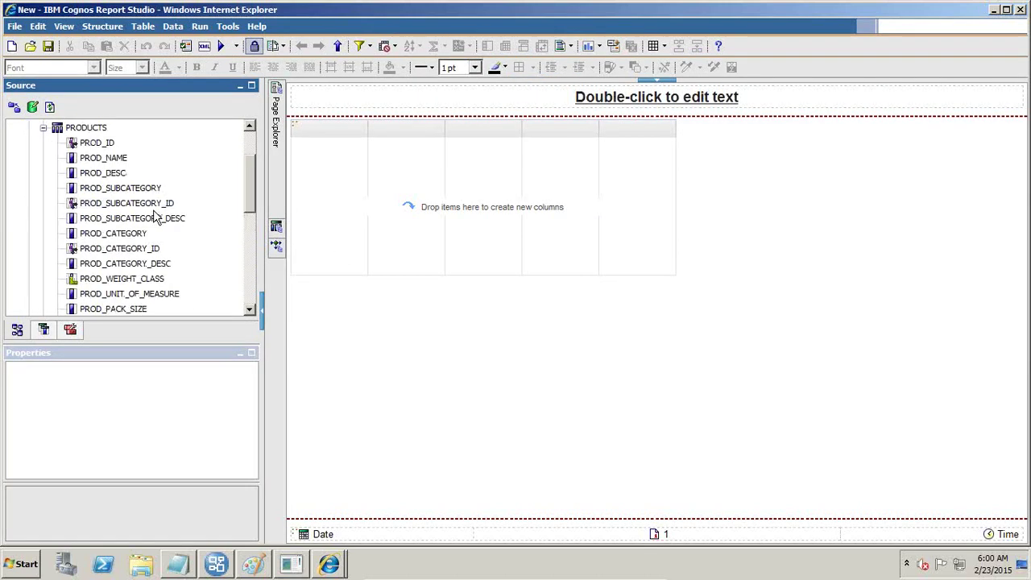
{"action": "left_click_drag", "start_coordinate": [113, 233], "coordinate": [336, 223]}
{"action": "left_click_drag", "start_coordinate": [142, 190], "coordinate": [386, 184]}
{"action": "left_click_drag", "start_coordinate": [112, 164], "coordinate": [469, 152]}
{"action": "left_click", "coordinate": [43, 127]}
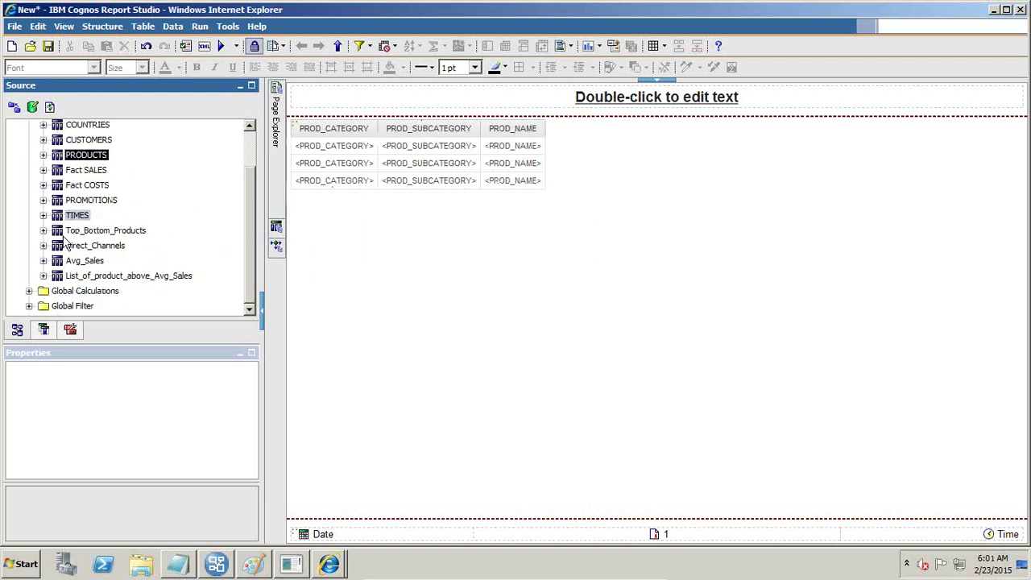
Add AMOUNT_SOLD from Fact SALES and UNIT_COST from Fact COSTS as the last two columns of the list.
{"action": "left_click", "coordinate": [42, 170]}
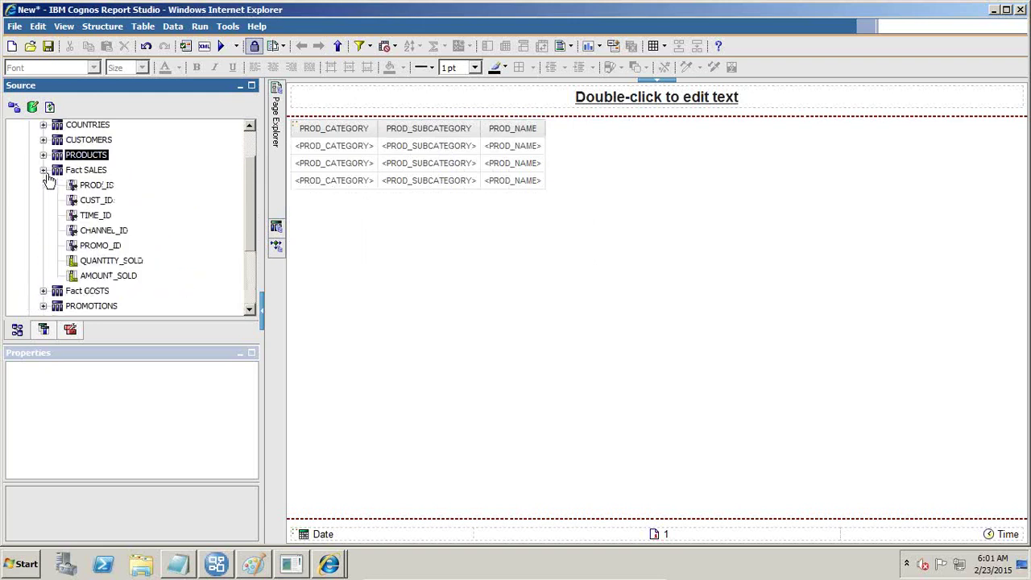
{"action": "left_click", "coordinate": [113, 260]}
{"action": "mouse_move", "coordinate": [113, 275]}
{"action": "left_mouse_down"}
{"action": "mouse_move", "coordinate": [548, 194]}
{"action": "mouse_move", "coordinate": [546, 173]}
{"action": "left_mouse_up"}
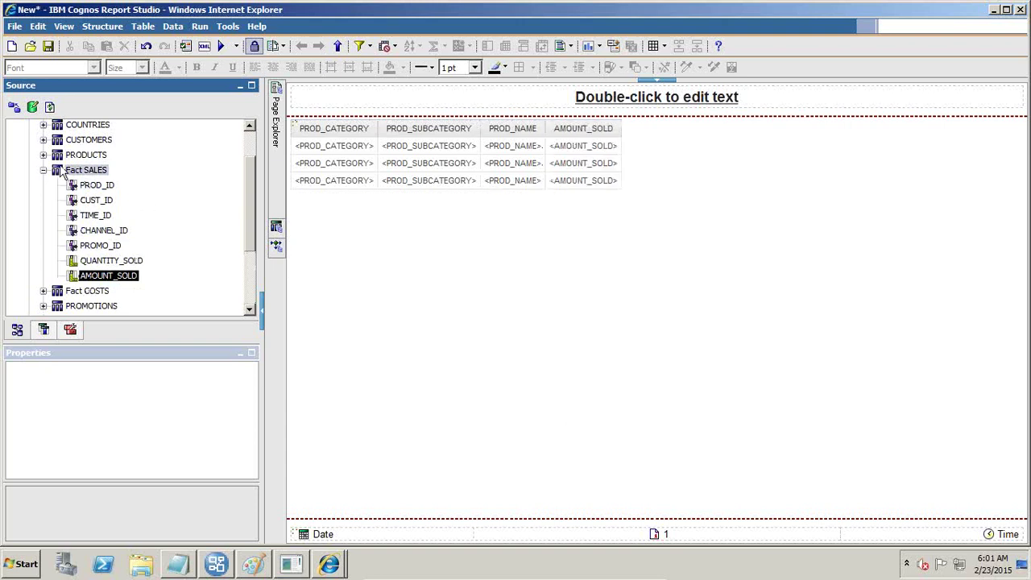
{"action": "left_click", "coordinate": [42, 170]}
{"action": "left_click", "coordinate": [43, 186]}
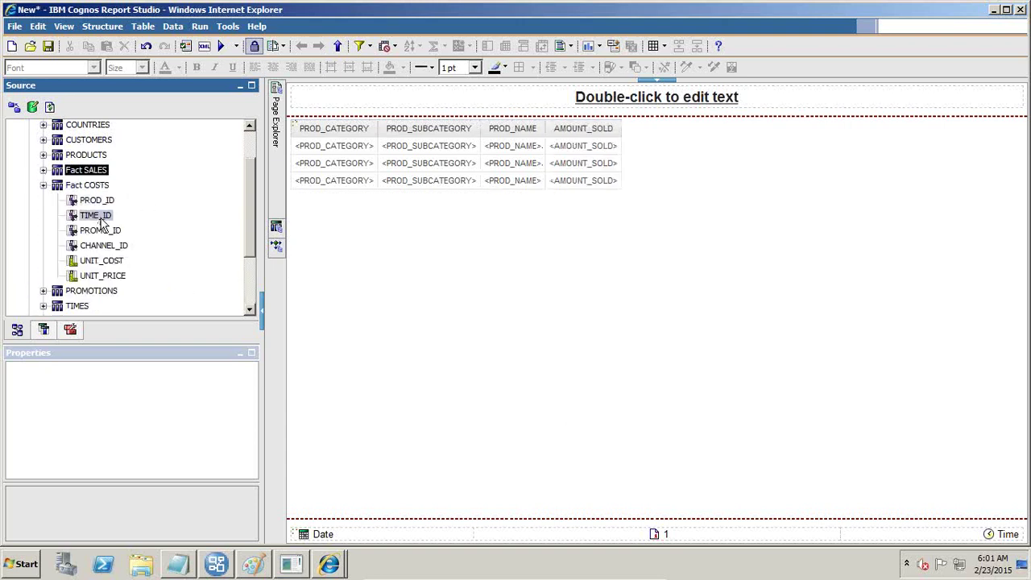
{"action": "mouse_move", "coordinate": [110, 266]}
{"action": "left_mouse_down"}
{"action": "mouse_move", "coordinate": [637, 188]}
{"action": "mouse_move", "coordinate": [623, 176]}
{"action": "left_mouse_up"}
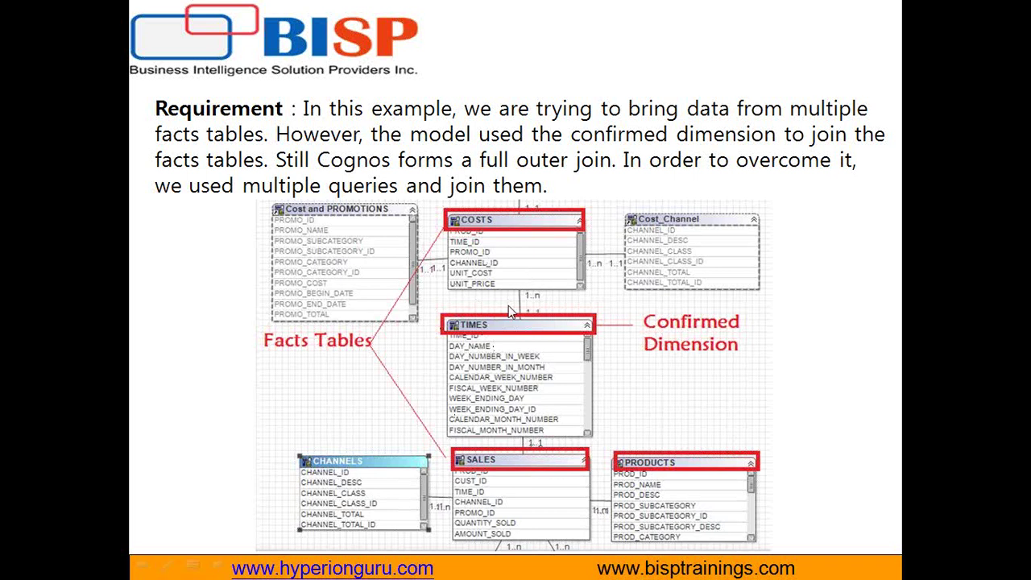
Return from the slides to Report Studio in the virtual machine and display the report's generated native SQL through to its end.
{"action": "key", "text": "super"}
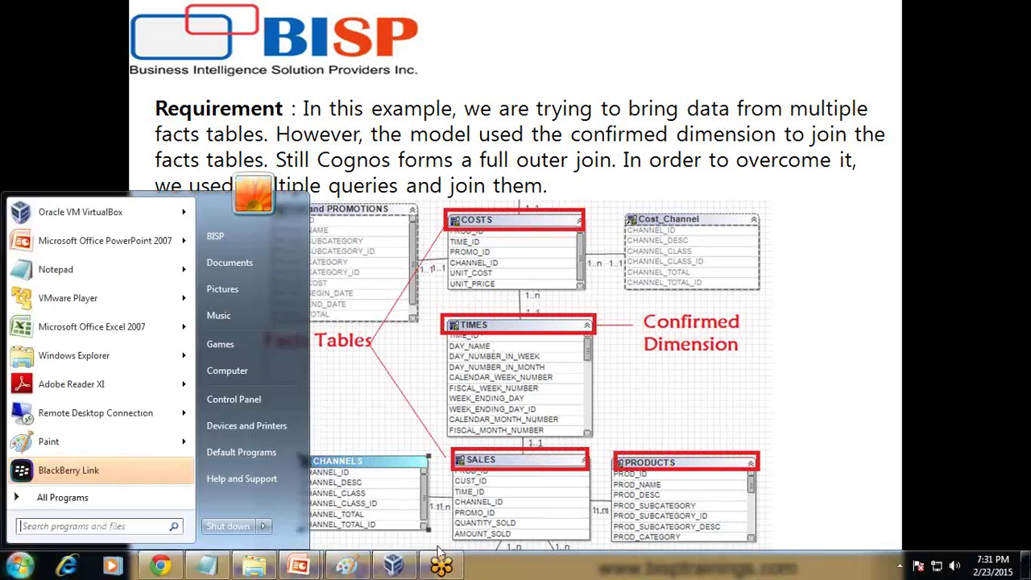
{"action": "left_click", "coordinate": [394, 566]}
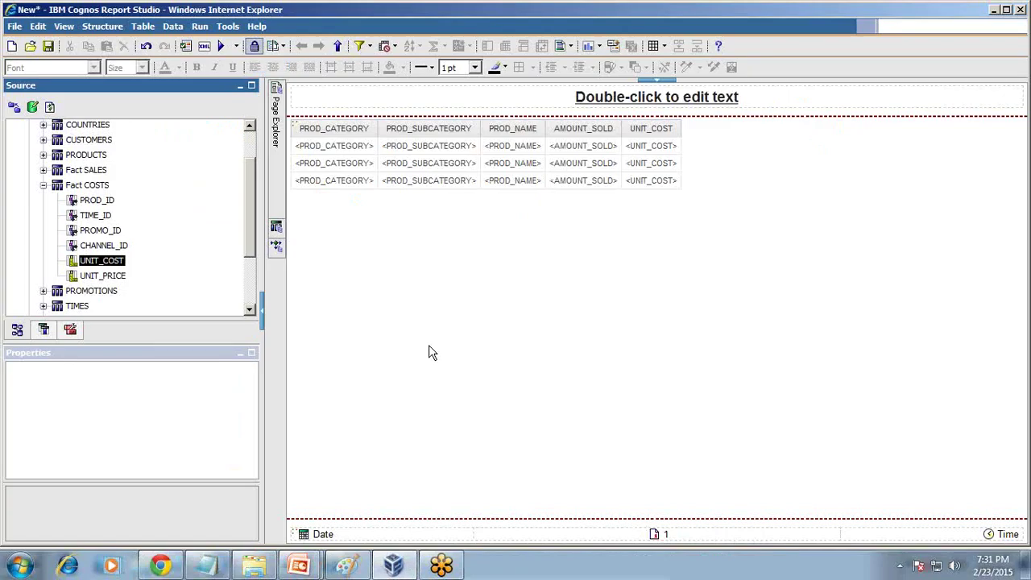
{"action": "left_click", "coordinate": [228, 25]}
{"action": "left_click", "coordinate": [241, 87]}
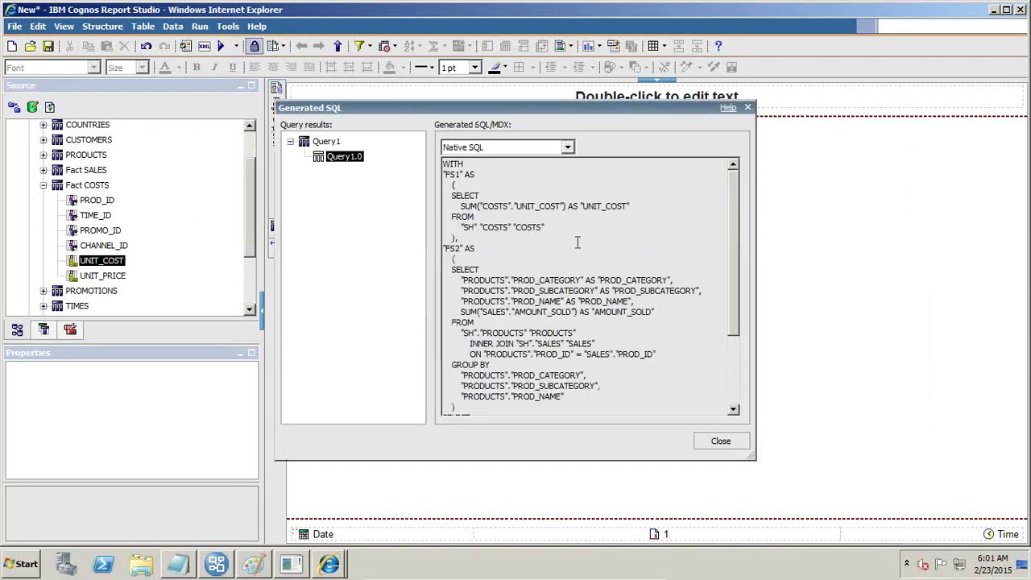
{"action": "left_click", "coordinate": [524, 149]}
{"action": "left_click", "coordinate": [671, 236]}
{"action": "left_click_drag", "start_coordinate": [731, 286], "coordinate": [731, 371]}
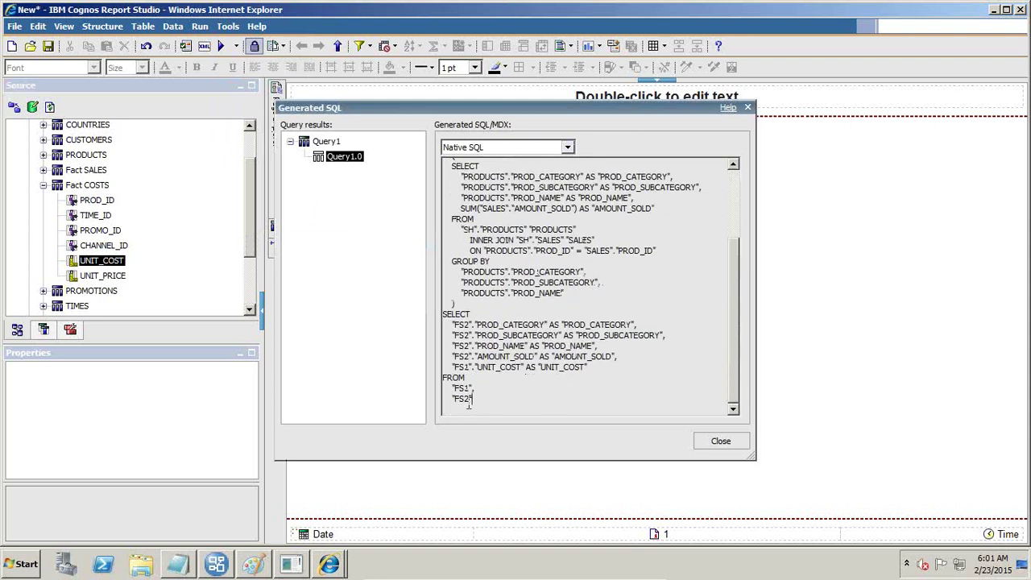
Examine how the generated SQL combines the FS1 and FS2 subqueries in its final FROM clause, and close the SQL view.
{"action": "left_click_drag", "start_coordinate": [474, 400], "coordinate": [433, 383]}
{"action": "left_click", "coordinate": [496, 403]}
{"action": "left_click_drag", "start_coordinate": [495, 403], "coordinate": [427, 386]}
{"action": "left_click", "coordinate": [489, 387]}
{"action": "left_click_drag", "start_coordinate": [478, 398], "coordinate": [431, 385]}
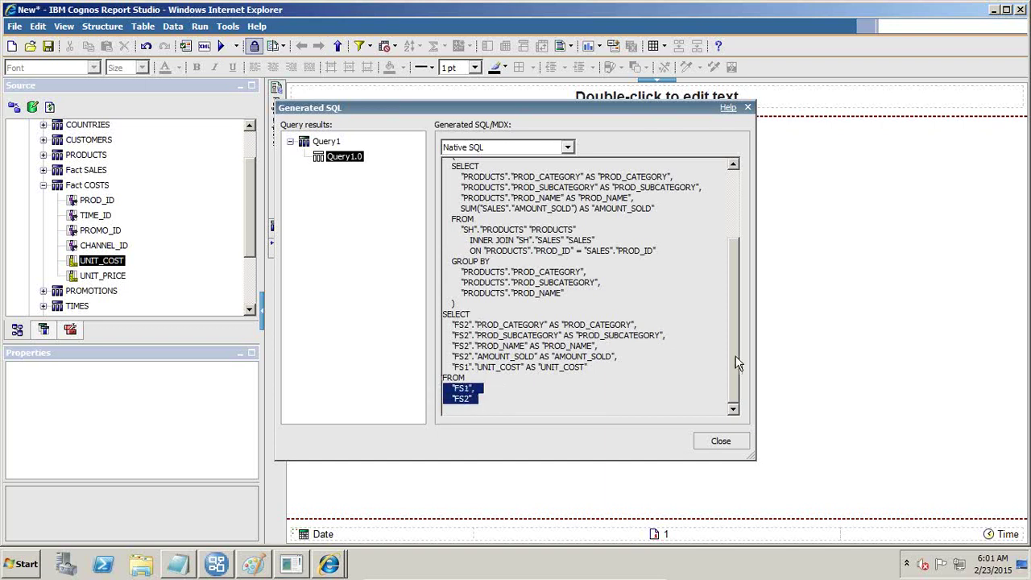
{"action": "left_click_drag", "start_coordinate": [738, 358], "coordinate": [744, 316]}
{"action": "scroll", "coordinate": [744, 282], "scroll_direction": "down", "scroll_amount": 1}
{"action": "scroll", "coordinate": [744, 275], "scroll_direction": "up", "scroll_amount": 1}
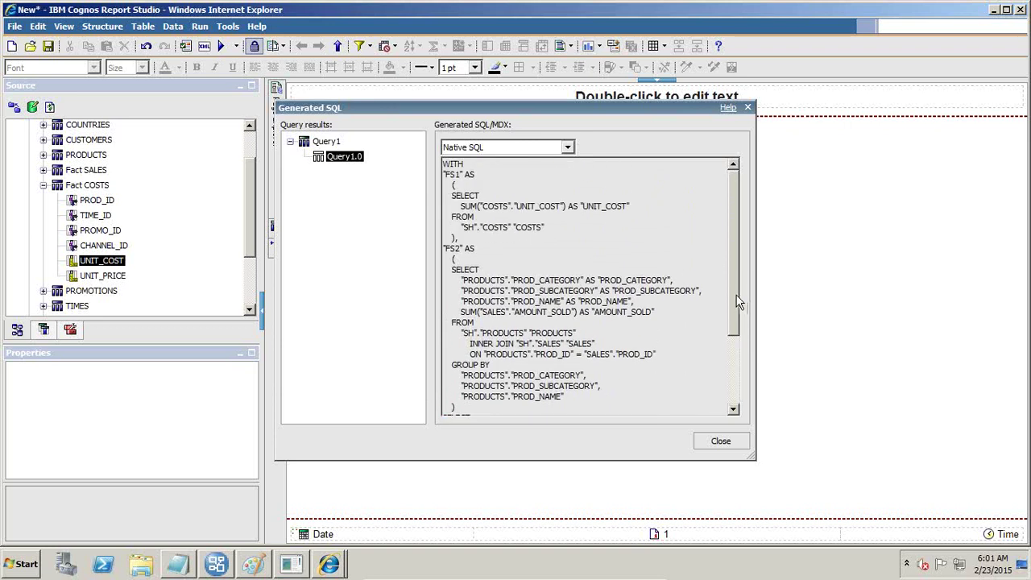
{"action": "scroll", "coordinate": [740, 302], "scroll_direction": "down", "scroll_amount": 3}
{"action": "scroll", "coordinate": [740, 298], "scroll_direction": "up", "scroll_amount": 3}
{"action": "left_click", "coordinate": [713, 442]}
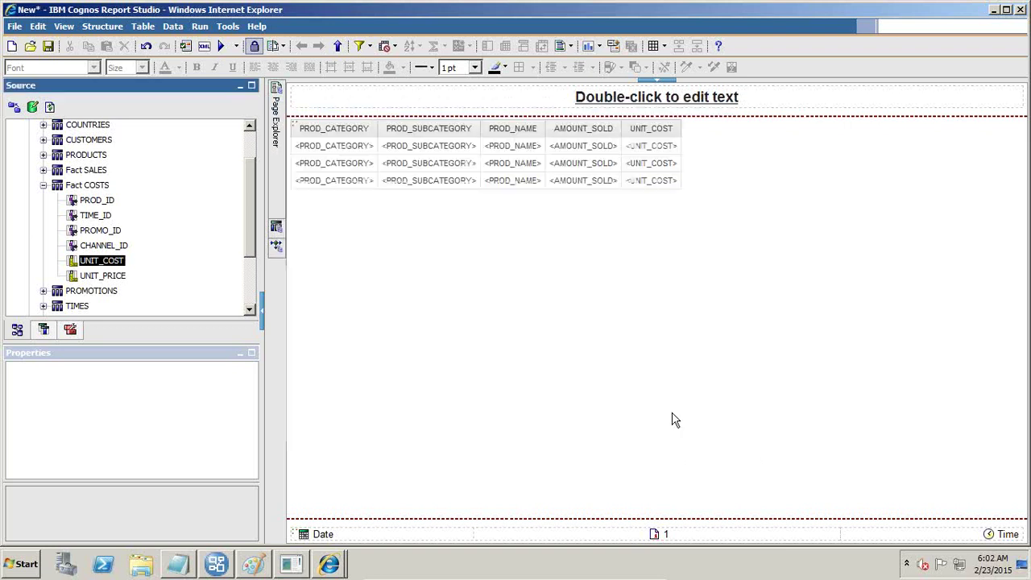
Insert TIME_ID from TIMES into the list between PROD_NAME and AMOUNT_SOLD.
{"action": "left_click", "coordinate": [43, 185]}
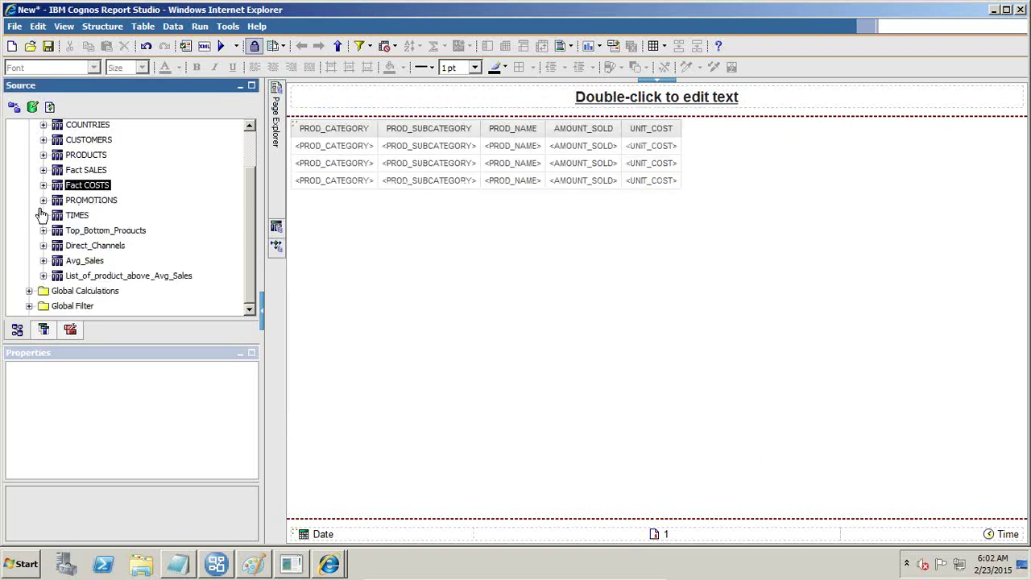
{"action": "left_click", "coordinate": [43, 215]}
{"action": "left_click_drag", "start_coordinate": [95, 143], "coordinate": [546, 153]}
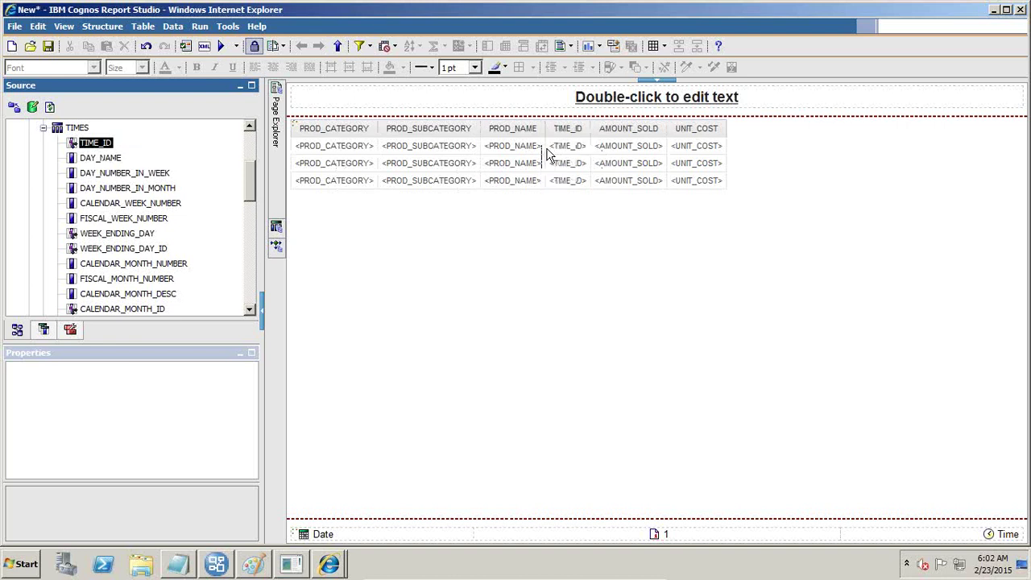
Display the updated generated SQL and highlight the join line between FS1 and FS2 at its end.
{"action": "left_click", "coordinate": [227, 26]}
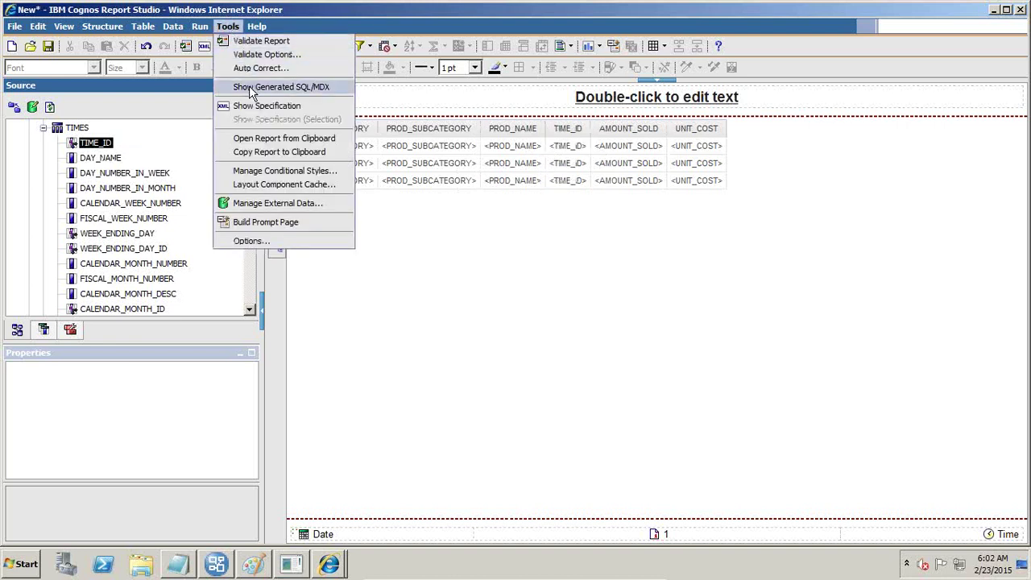
{"action": "left_click", "coordinate": [266, 87]}
{"action": "left_click_drag", "start_coordinate": [735, 229], "coordinate": [732, 349]}
{"action": "left_click_drag", "start_coordinate": [461, 388], "coordinate": [538, 390]}
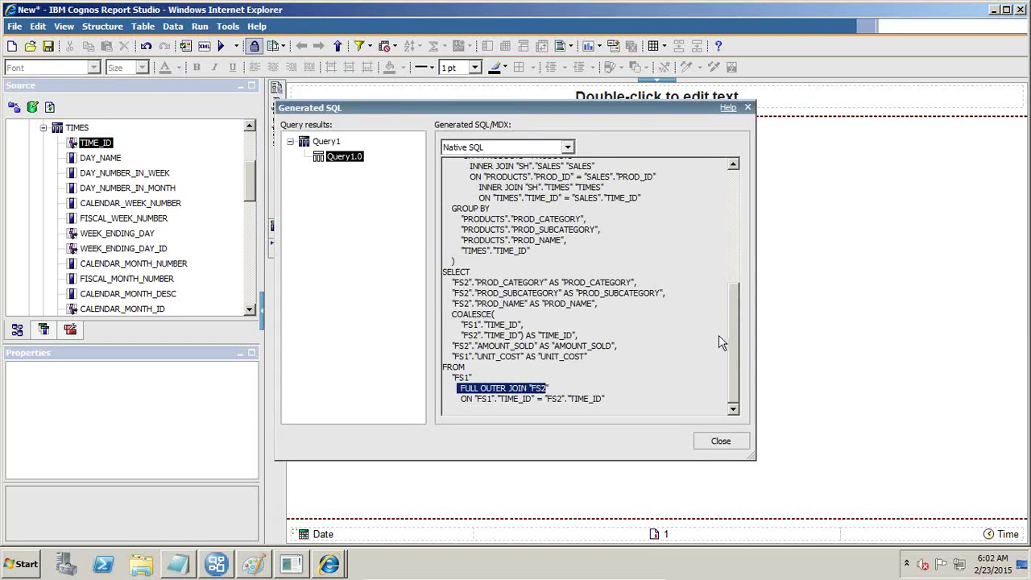
Examine the FS1 subquery in the generated SQL and highlight its inner join between COSTS and TIMES.
{"action": "left_click_drag", "start_coordinate": [734, 355], "coordinate": [739, 238]}
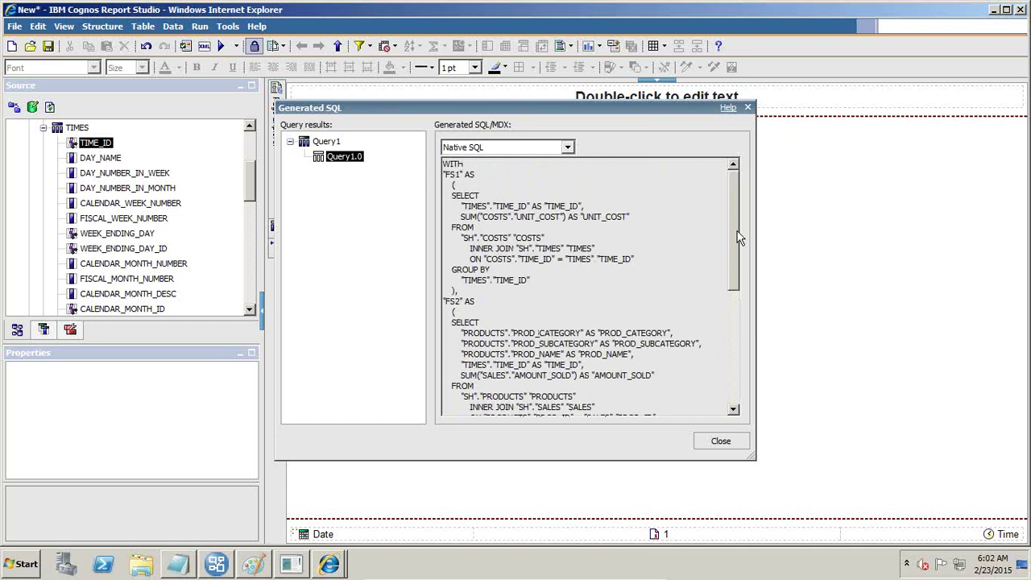
{"action": "left_click_drag", "start_coordinate": [451, 193], "coordinate": [579, 279]}
{"action": "left_click", "coordinate": [590, 283]}
{"action": "left_click_drag", "start_coordinate": [477, 238], "coordinate": [563, 252]}
{"action": "left_click", "coordinate": [567, 261]}
{"action": "left_click_drag", "start_coordinate": [461, 253], "coordinate": [722, 257]}
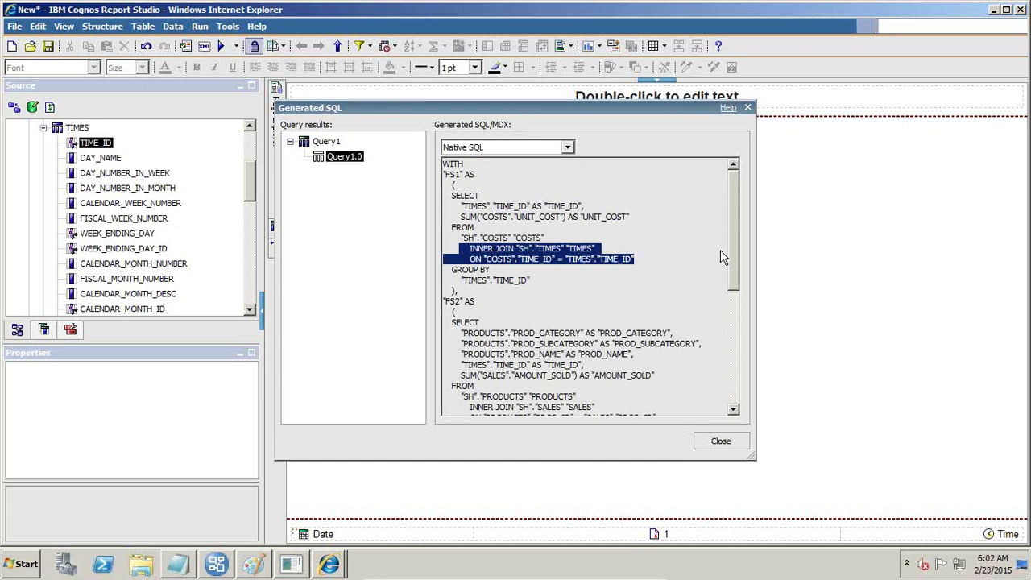
Switch to Paint, start a new picture without saving the old one, and paste and reposition the generated SQL screenshot.
{"action": "left_click", "coordinate": [250, 566]}
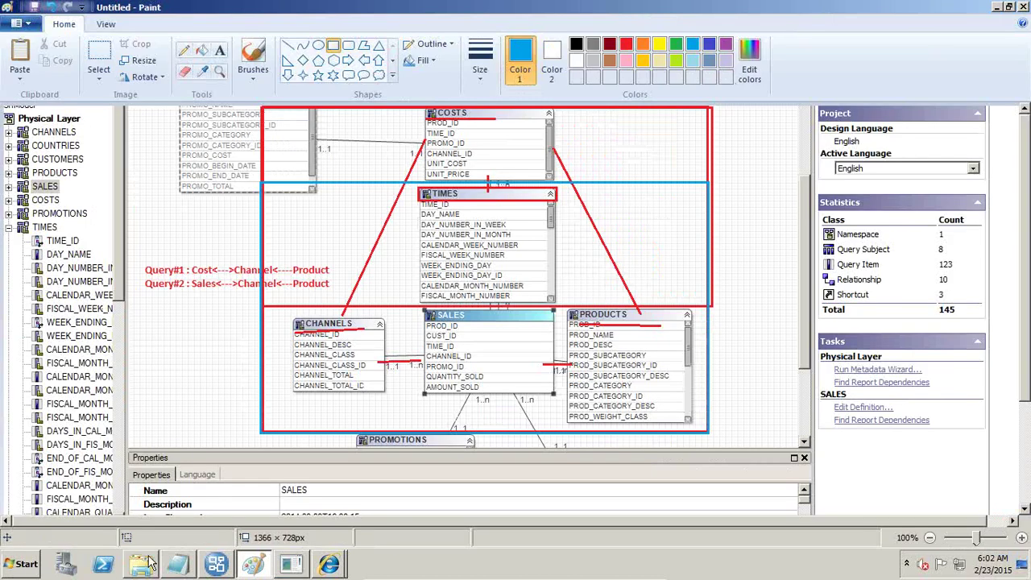
{"action": "key", "text": "ctrl+n"}
{"action": "key", "text": "n"}
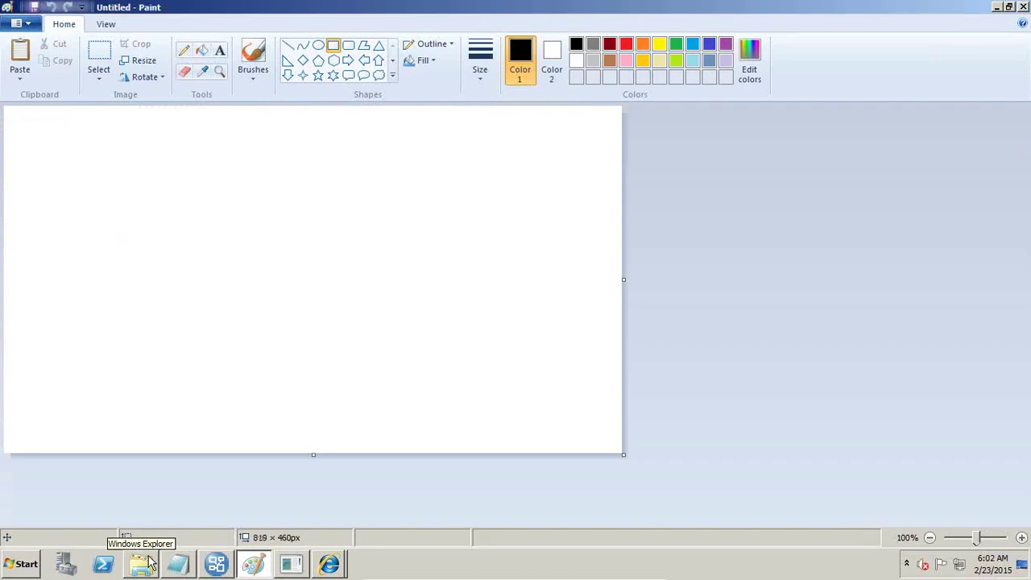
{"action": "key", "text": "ctrl+v"}
{"action": "mouse_move", "coordinate": [514, 348]}
{"action": "left_mouse_down"}
{"action": "mouse_move", "coordinate": [171, 211]}
{"action": "mouse_move", "coordinate": [123, 230]}
{"action": "left_mouse_up"}
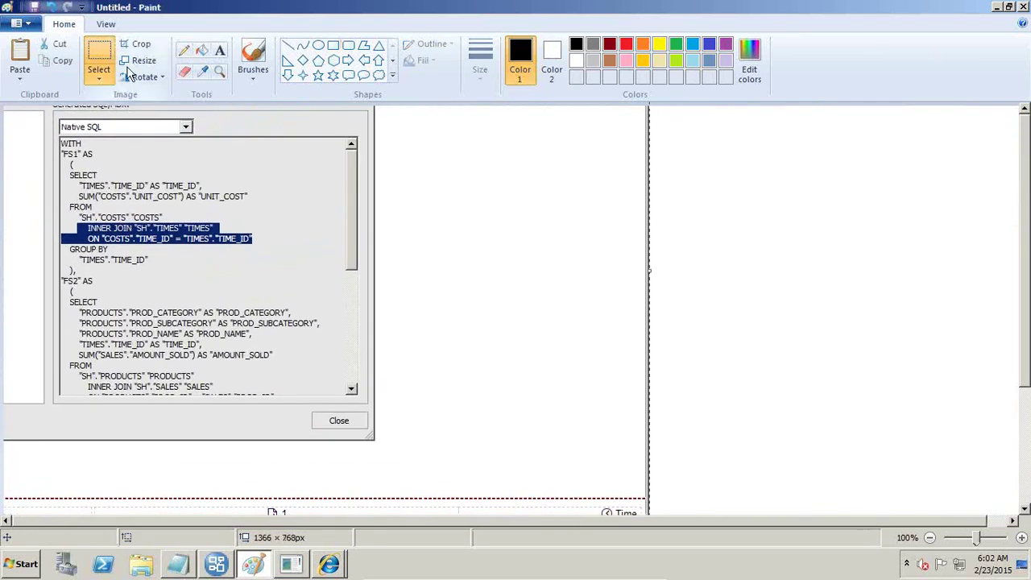
Outline the COSTS table and the INNER JOIN to TIMES in the pasted SQL with thicker red rectangles.
{"action": "left_click", "coordinate": [333, 46]}
{"action": "left_click", "coordinate": [626, 43]}
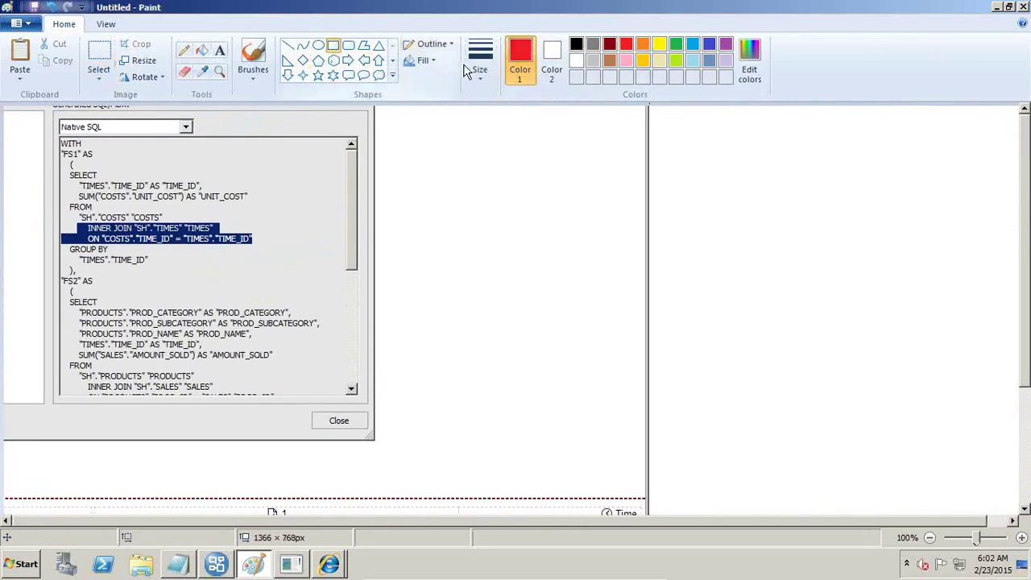
{"action": "left_click", "coordinate": [480, 61]}
{"action": "left_click", "coordinate": [515, 139]}
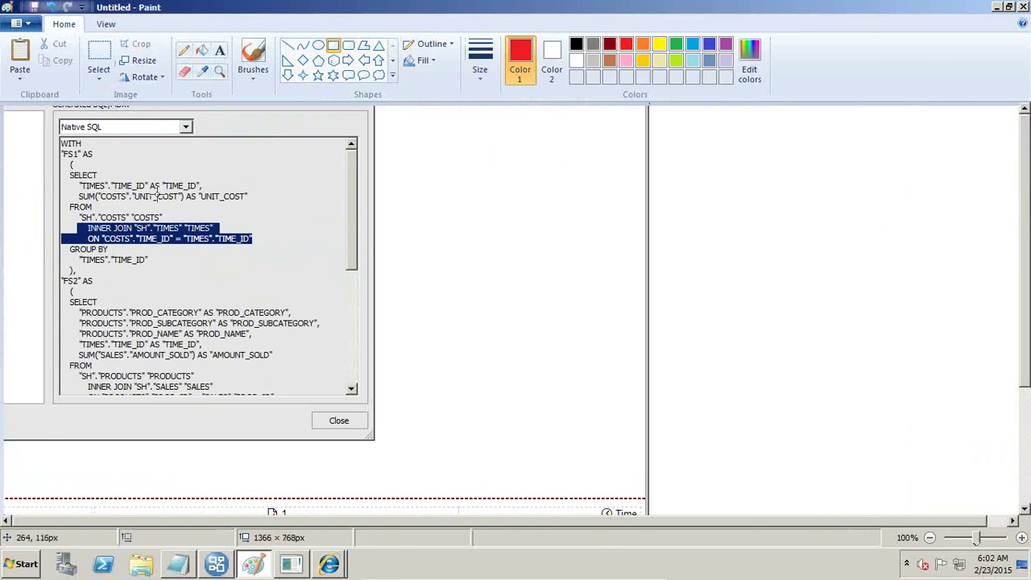
{"action": "left_click_drag", "start_coordinate": [71, 208], "coordinate": [65, 238]}
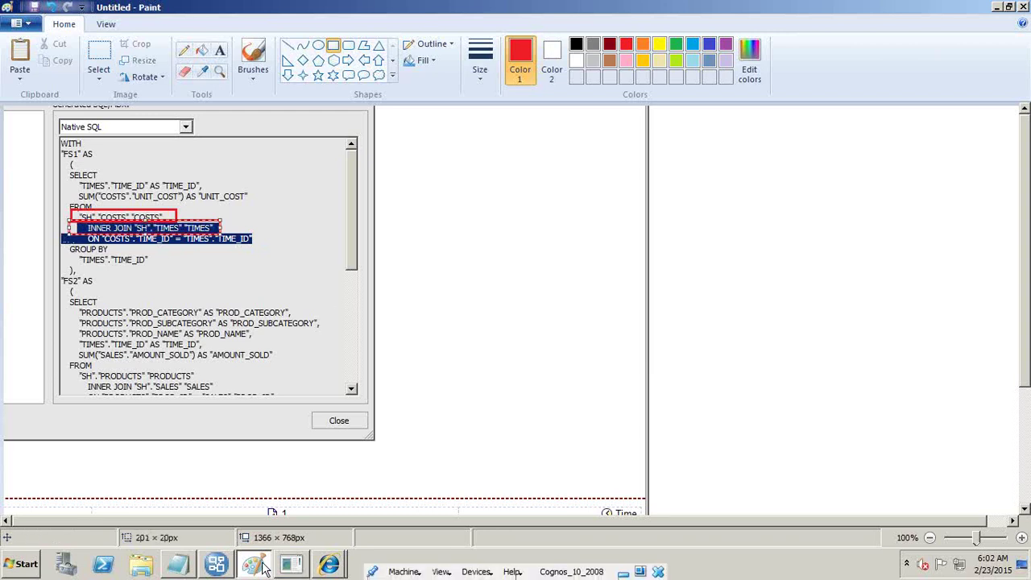
Switch to Framework Manager and show the Physical Layer namespace in diagram view.
{"action": "left_click", "coordinate": [230, 566]}
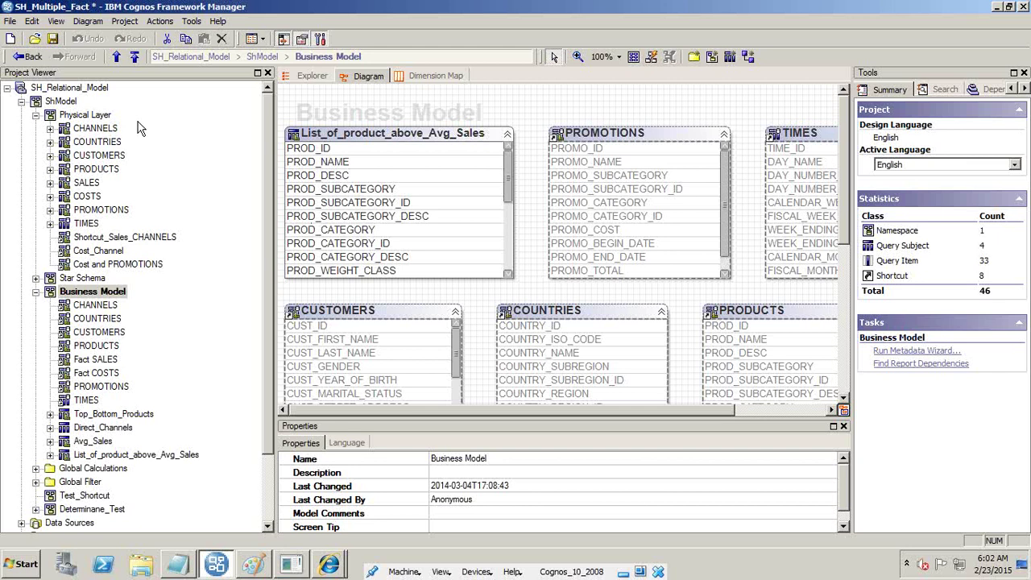
{"action": "right_click", "coordinate": [105, 115]}
{"action": "mouse_move", "coordinate": [226, 195]}
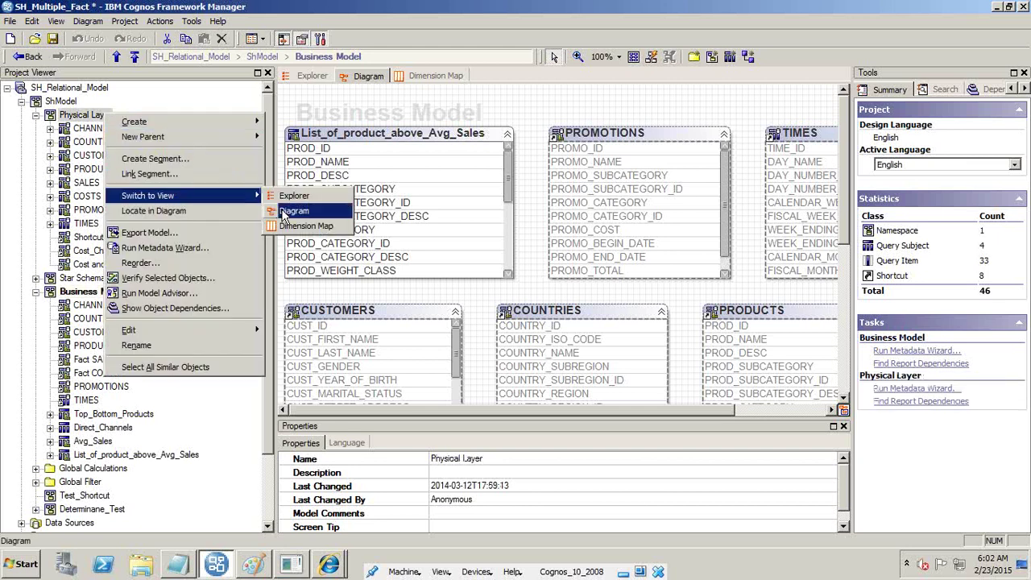
{"action": "left_click", "coordinate": [293, 211]}
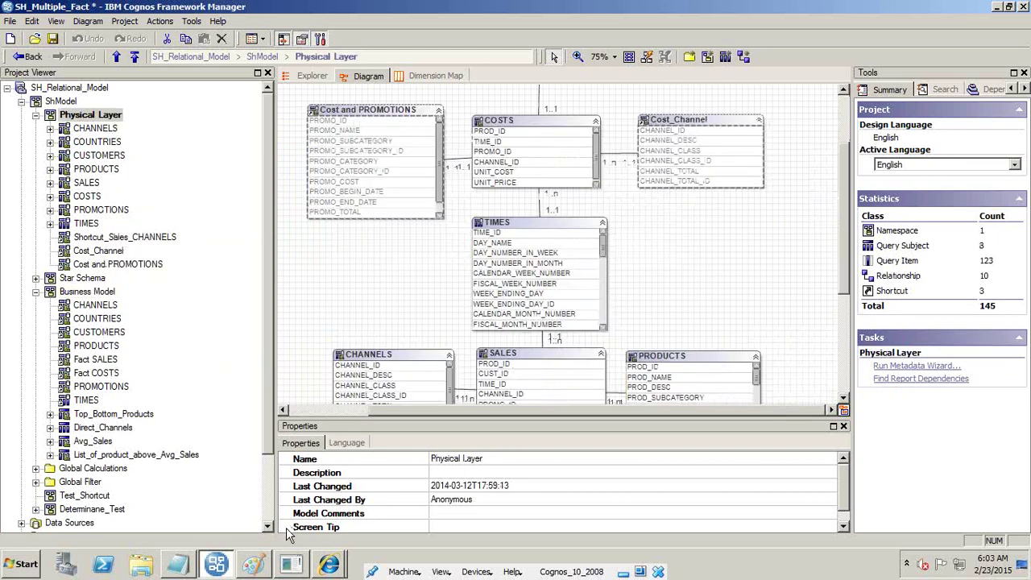
Return to Paint and paste the Physical Layer diagram screenshot beside the SQL text.
{"action": "left_click", "coordinate": [253, 564]}
{"action": "key", "text": "ctrl+v"}
{"action": "left_click_drag", "start_coordinate": [328, 368], "coordinate": [687, 351]}
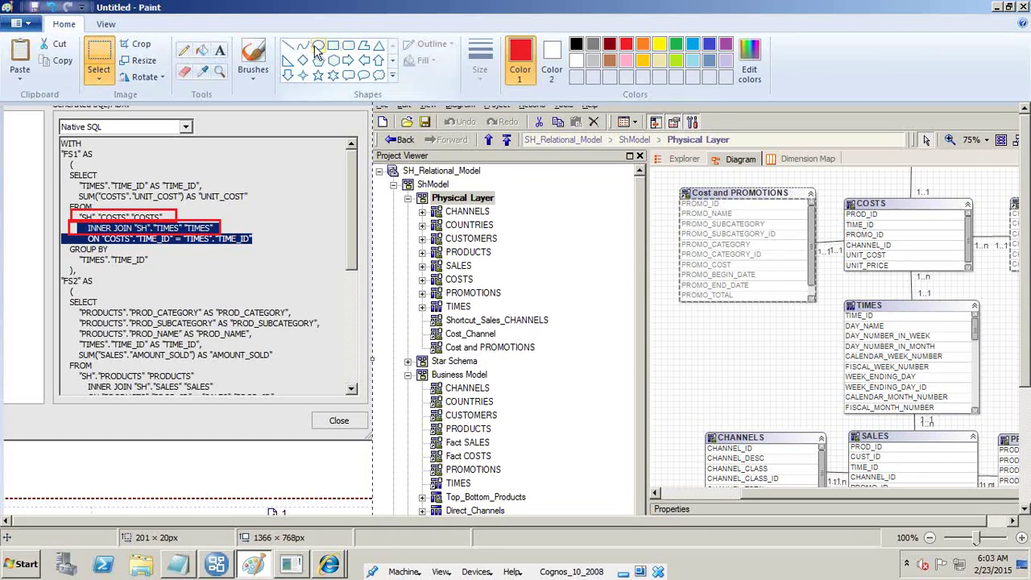
Outline the COSTS and TIMES tables in the pasted diagram with red rectangles and join them with a short red line.
{"action": "left_click", "coordinate": [333, 46]}
{"action": "left_click_drag", "start_coordinate": [841, 192], "coordinate": [980, 279]}
{"action": "left_click_drag", "start_coordinate": [838, 295], "coordinate": [983, 419]}
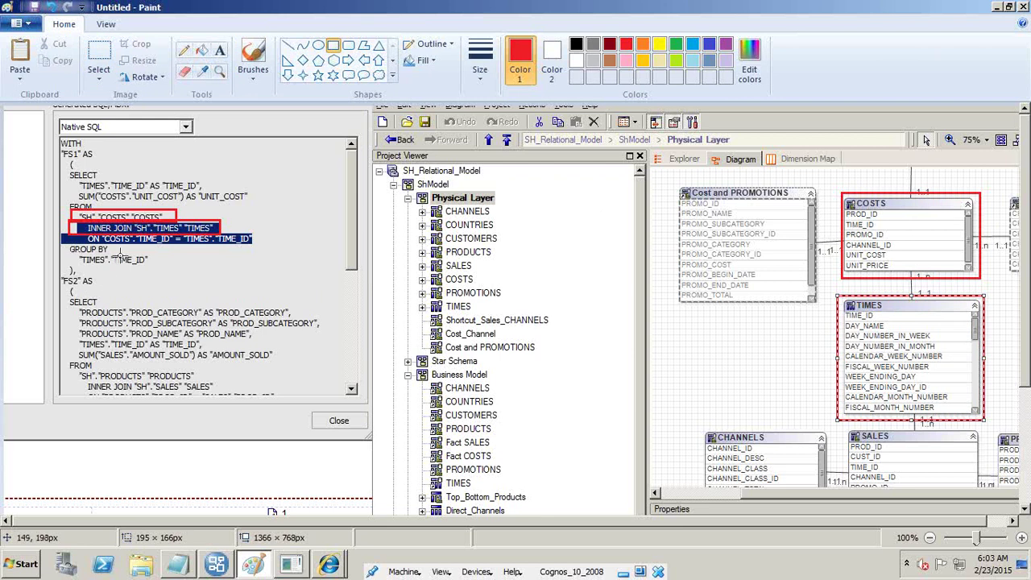
{"action": "left_click_drag", "start_coordinate": [68, 234], "coordinate": [256, 245]}
{"action": "key", "text": "ctrl+z"}
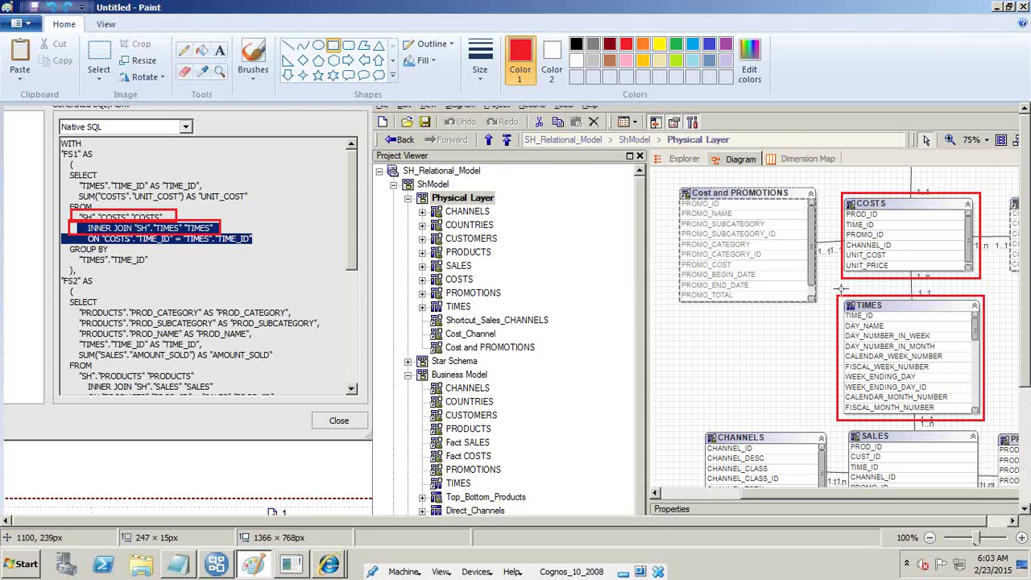
{"action": "left_click", "coordinate": [288, 45]}
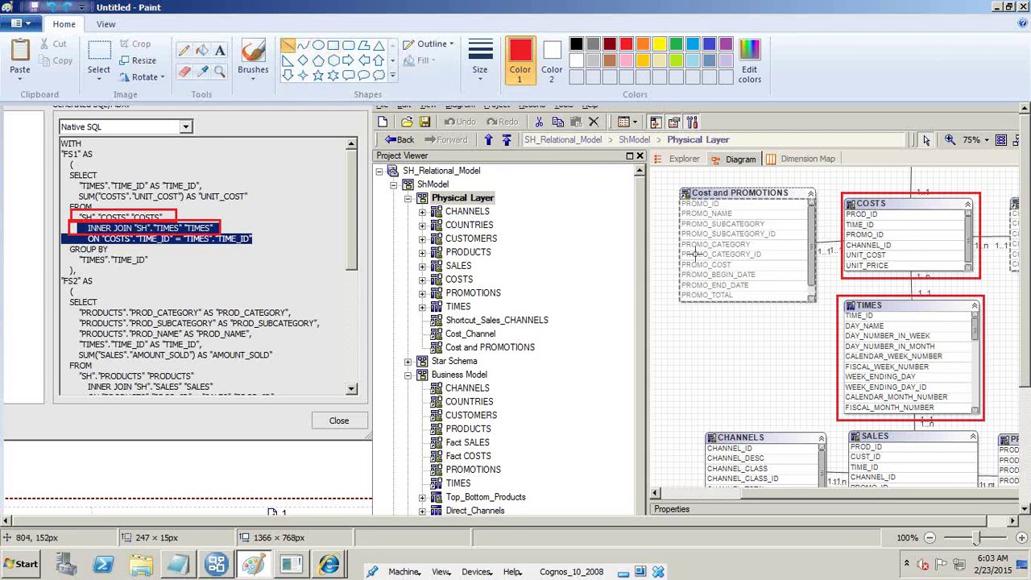
{"action": "left_click_drag", "start_coordinate": [914, 276], "coordinate": [914, 303]}
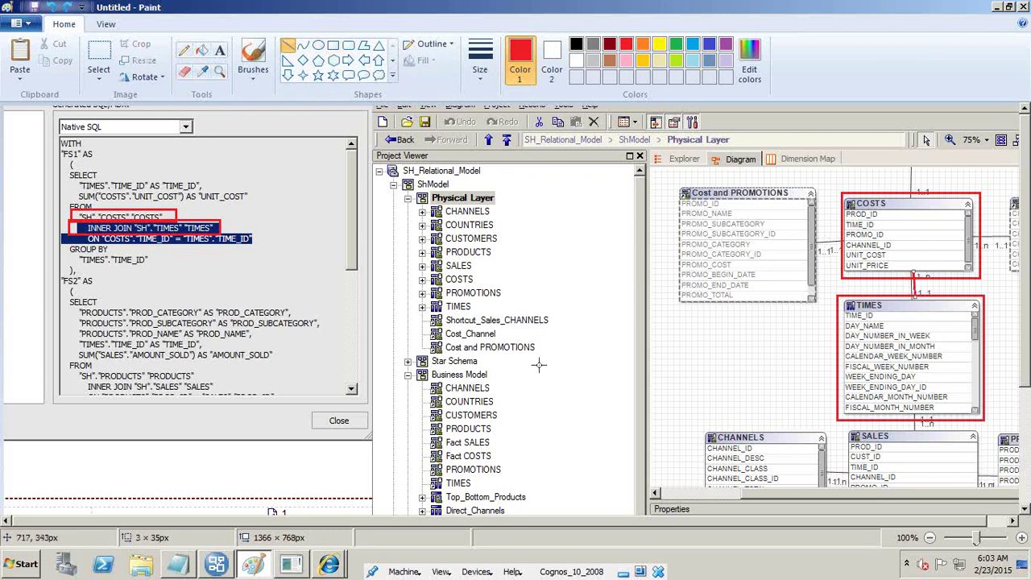
Switch back to the Report Studio window in Internet Explorer.
{"action": "key", "text": "alt+Tab"}
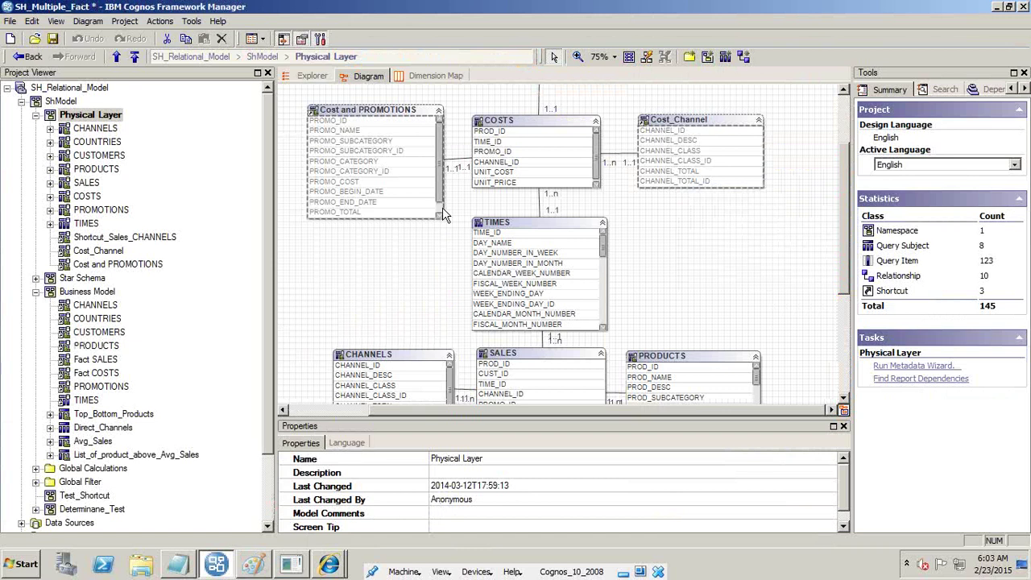
{"action": "mouse_move", "coordinate": [337, 566]}
{"action": "left_click", "coordinate": [323, 511]}
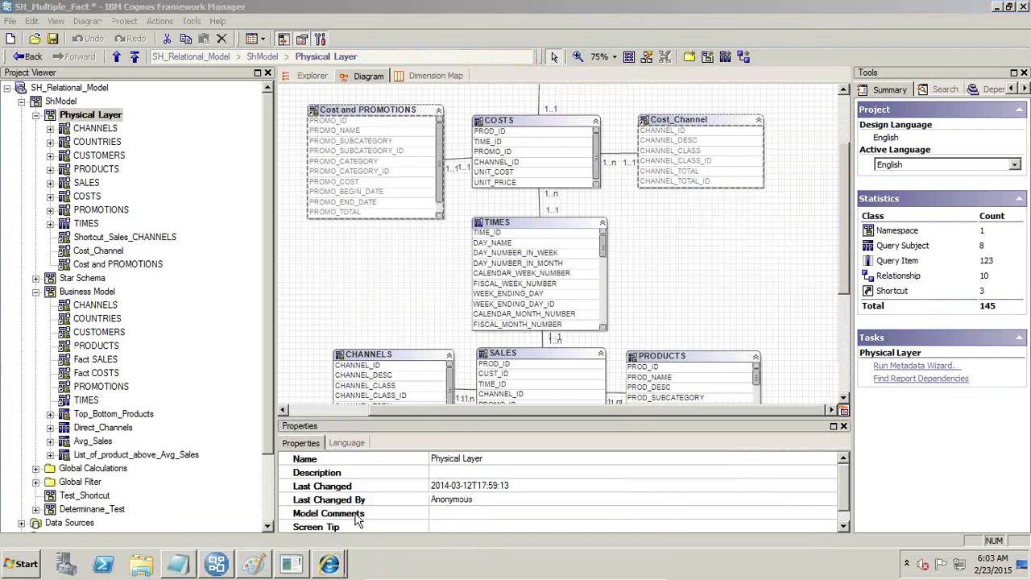
Show the FS2 subquery of the generated native SQL in Report Studio and try pasting its screenshot into the annotated Paint drawing.
{"action": "left_click", "coordinate": [326, 532]}
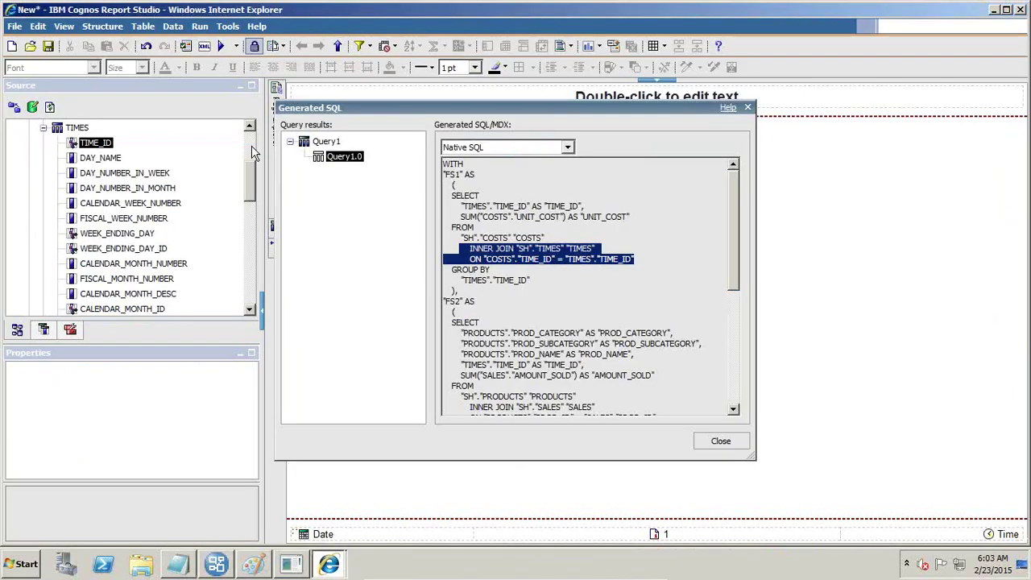
{"action": "left_click_drag", "start_coordinate": [734, 254], "coordinate": [737, 329]}
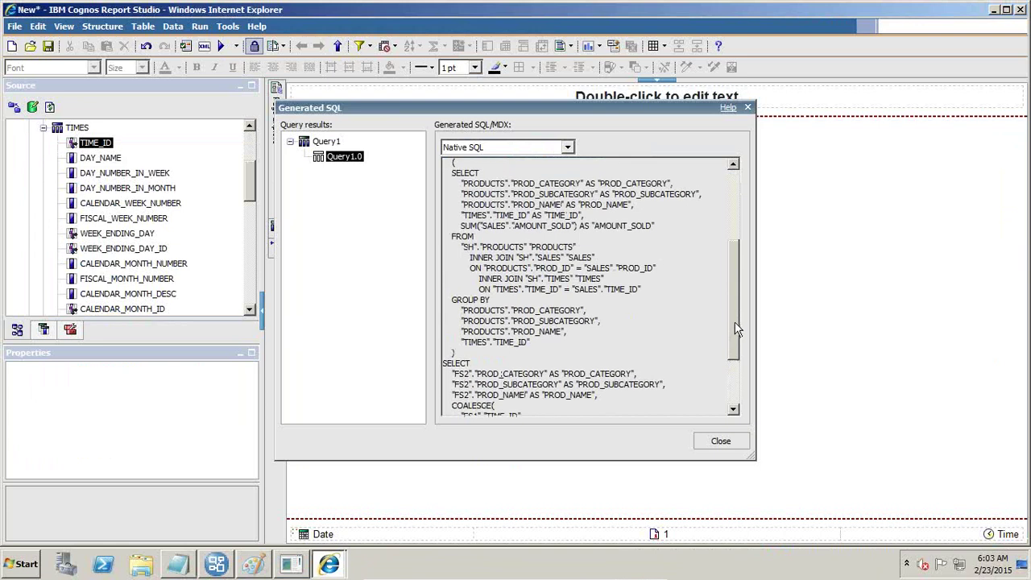
{"action": "left_click", "coordinate": [253, 564]}
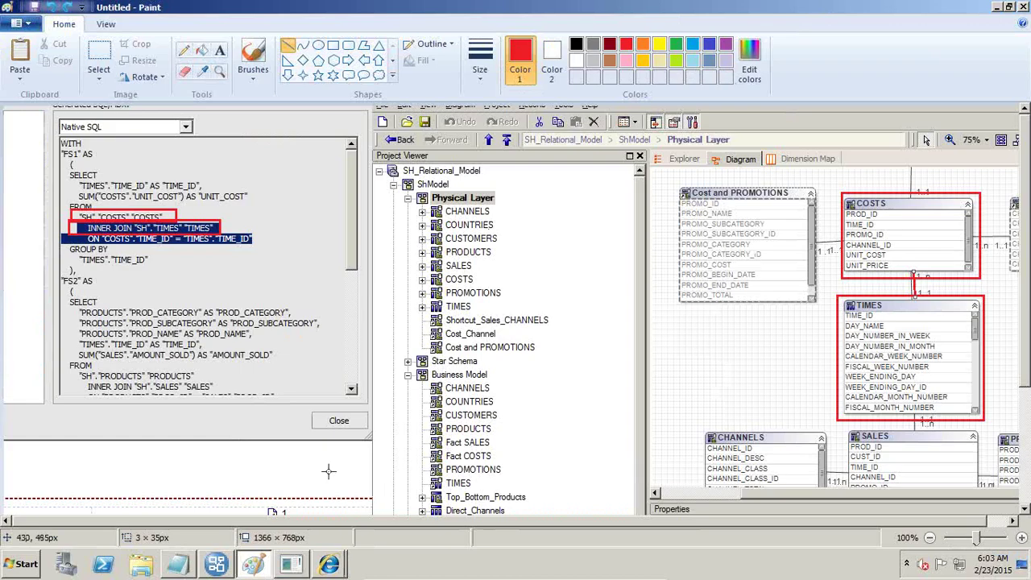
{"action": "key", "text": "ctrl+v"}
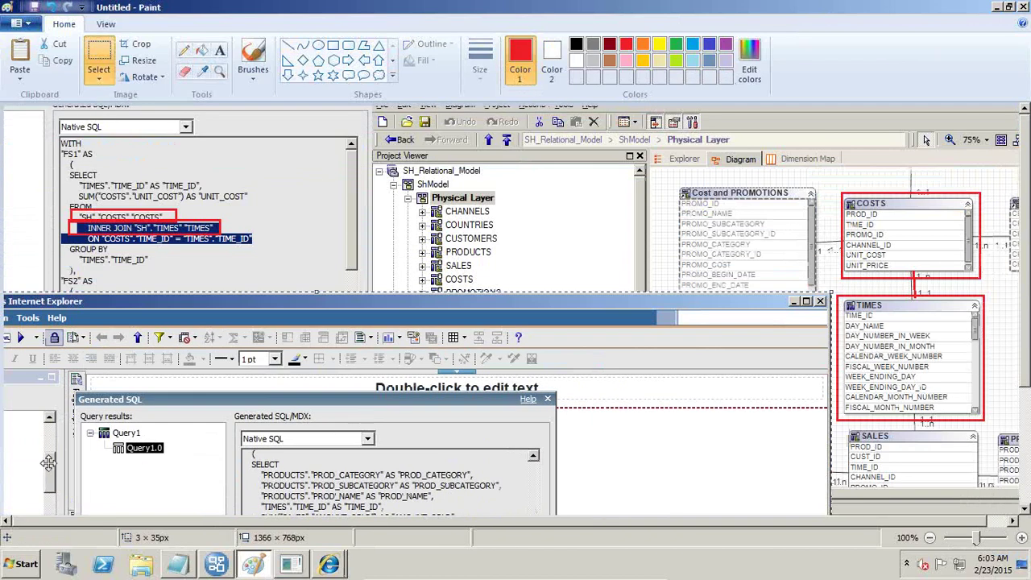
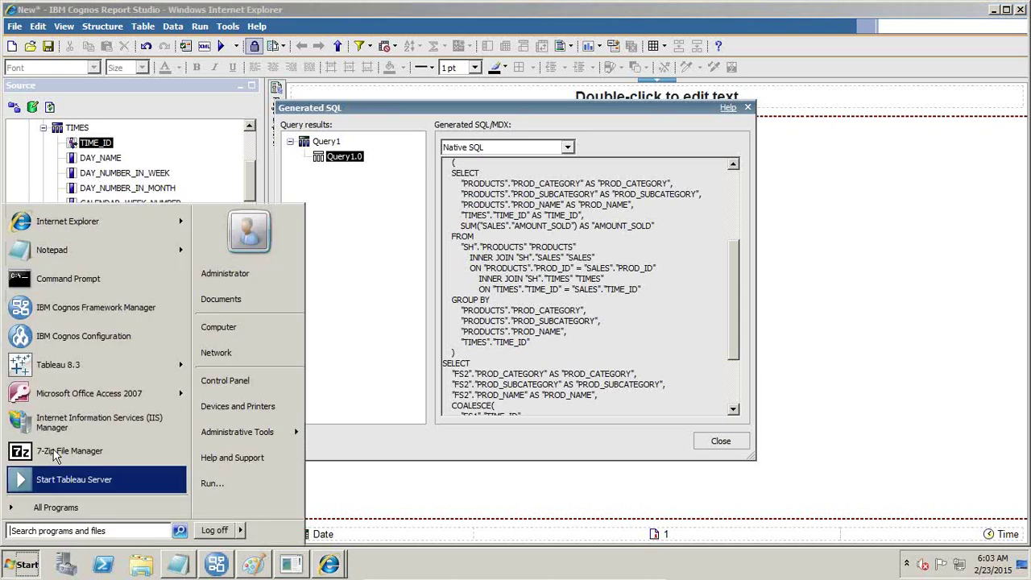
Open a second Paint window, paste the Generated SQL screenshot there and shift it so the FS2 subquery is fully in view.
{"action": "left_click", "coordinate": [61, 530]}
{"action": "type", "text": "paint"}
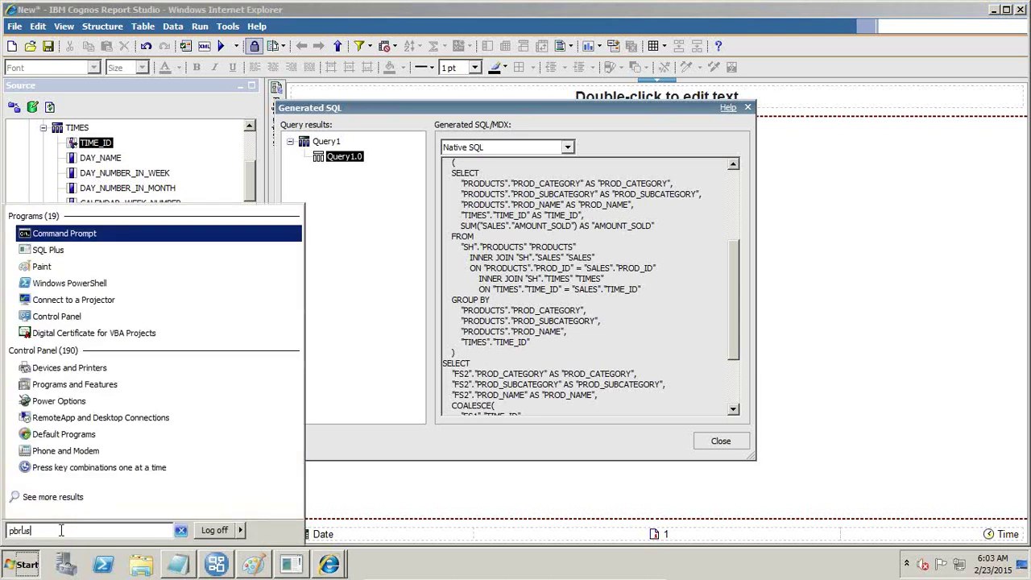
{"action": "key", "text": "Return"}
{"action": "key", "text": "ctrl+v"}
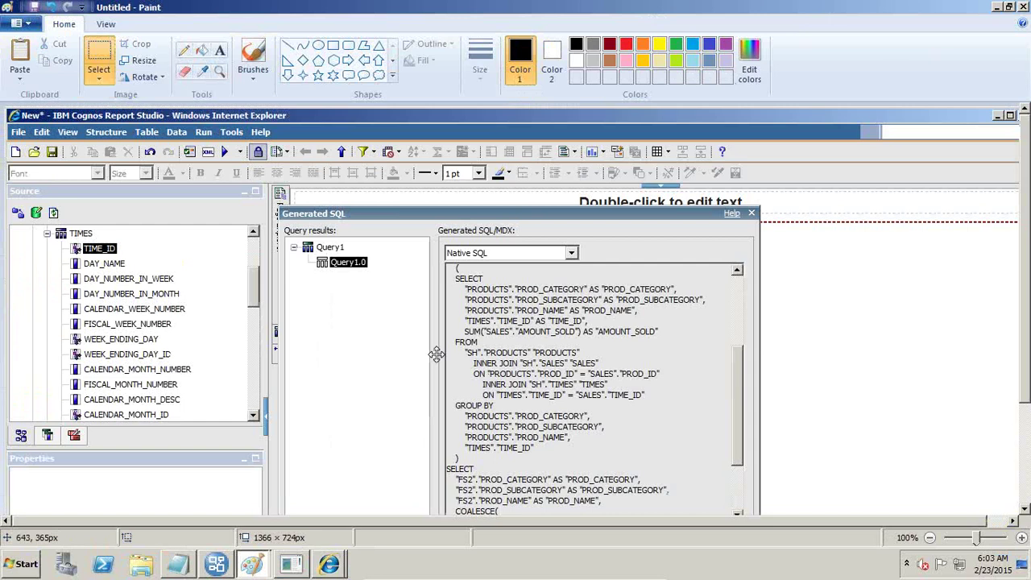
{"action": "left_click_drag", "start_coordinate": [437, 354], "coordinate": [323, 303]}
{"action": "left_click", "coordinate": [277, 187]}
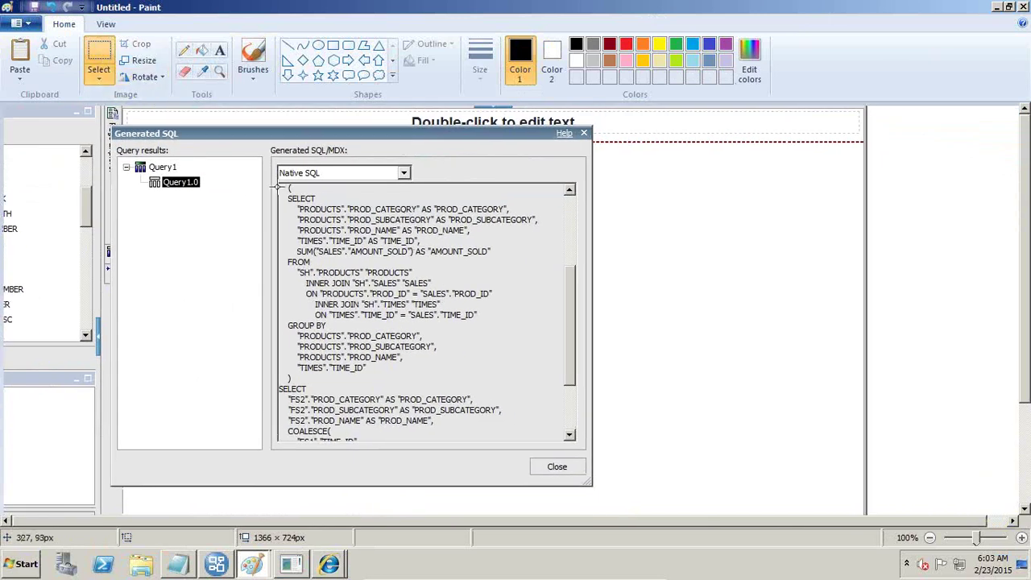
Cut the FS2 SELECT block out of the screenshot and paste it beside the FS1 SQL in the annotated Paint drawing.
{"action": "left_click_drag", "start_coordinate": [281, 189], "coordinate": [558, 372]}
{"action": "key", "text": "ctrl+x"}
{"action": "key", "text": "alt+Tab"}
{"action": "key", "text": "alt+Tab"}
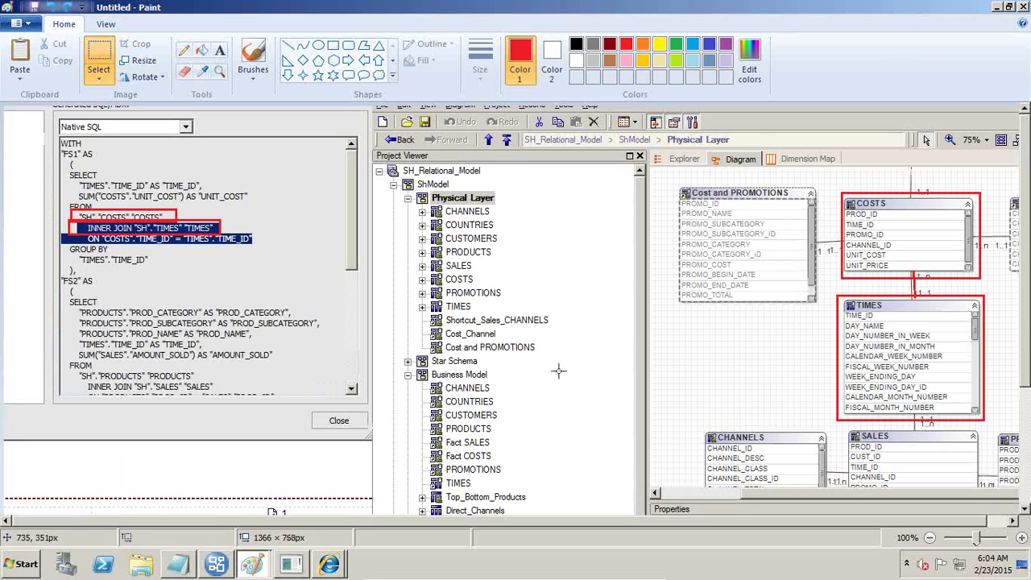
{"action": "key", "text": "ctrl+v"}
{"action": "mouse_move", "coordinate": [139, 185]}
{"action": "left_mouse_down"}
{"action": "mouse_move", "coordinate": [251, 216]}
{"action": "mouse_move", "coordinate": [460, 232]}
{"action": "mouse_move", "coordinate": [459, 219]}
{"action": "left_mouse_up"}
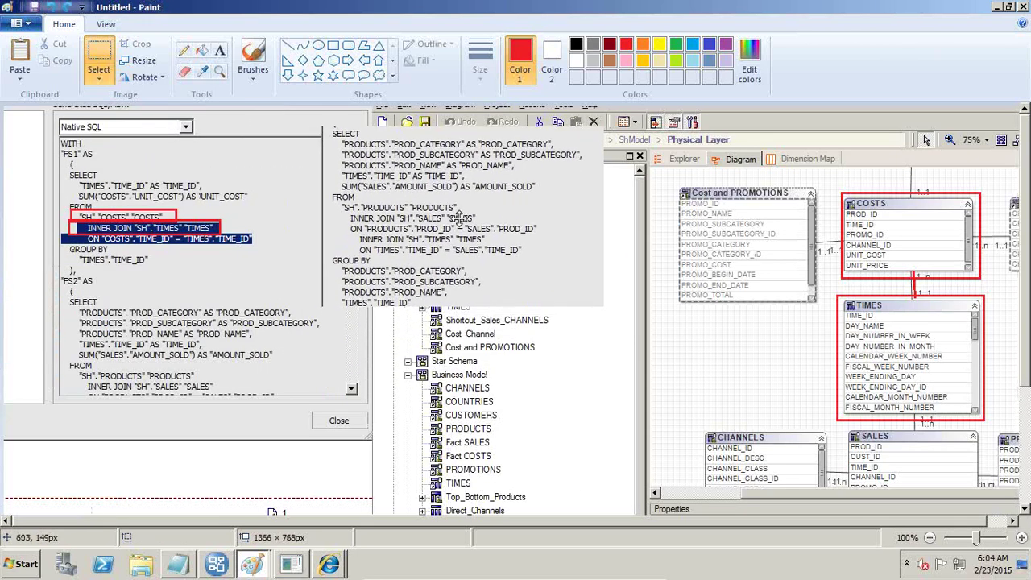
Outline the "SH"."PRODUCTS" line and the INNER JOIN "SH"."SALES" line of the pasted FS2 SQL with red rectangles.
{"action": "left_click", "coordinate": [333, 45]}
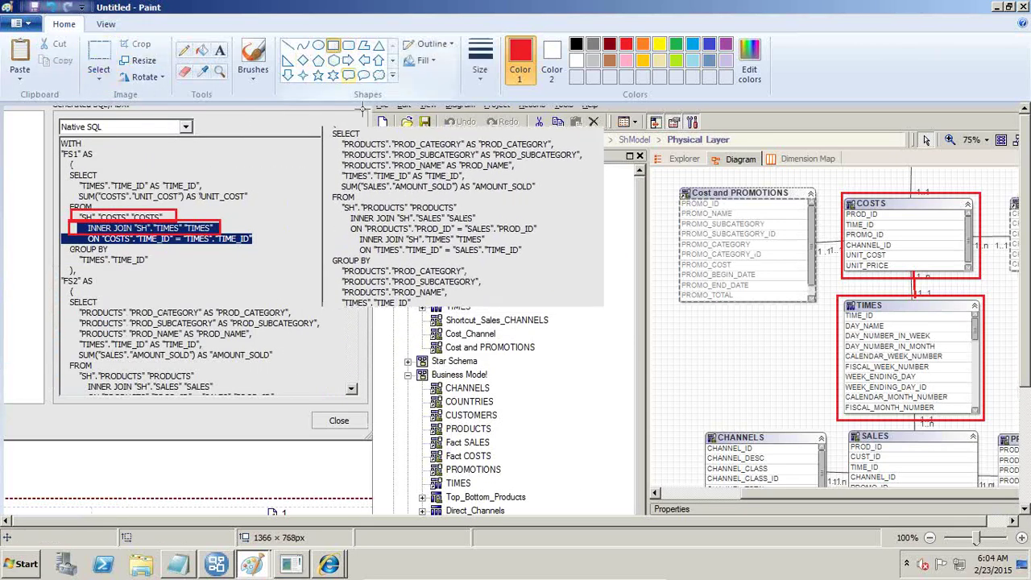
{"action": "left_click_drag", "start_coordinate": [337, 199], "coordinate": [478, 209]}
{"action": "left_click", "coordinate": [342, 235]}
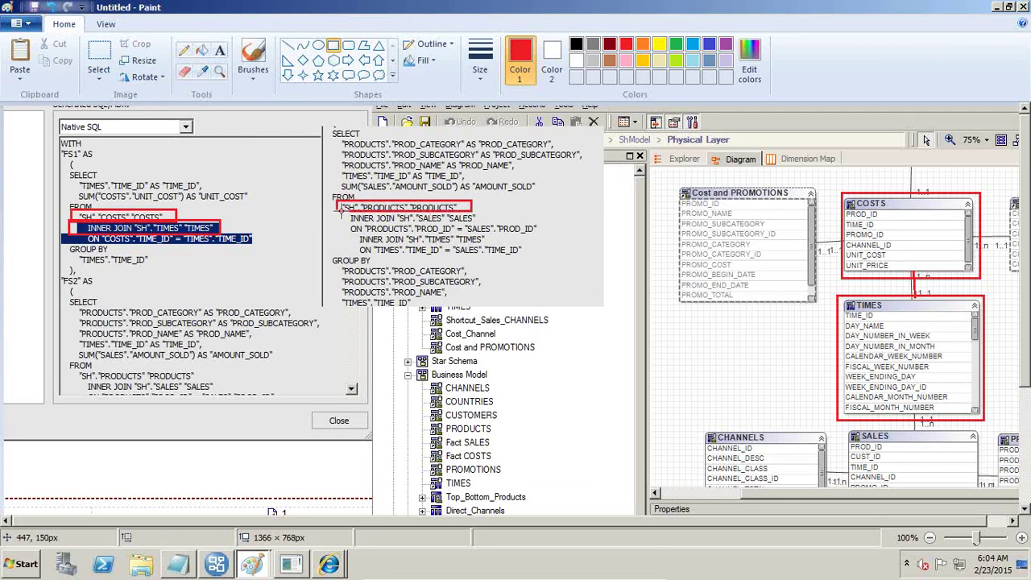
{"action": "left_click_drag", "start_coordinate": [336, 211], "coordinate": [487, 225]}
{"action": "mouse_move", "coordinate": [342, 236]}
{"action": "left_mouse_down"}
{"action": "mouse_move", "coordinate": [359, 248]}
{"action": "mouse_move", "coordinate": [334, 239]}
{"action": "mouse_move", "coordinate": [333, 224]}
{"action": "left_mouse_up"}
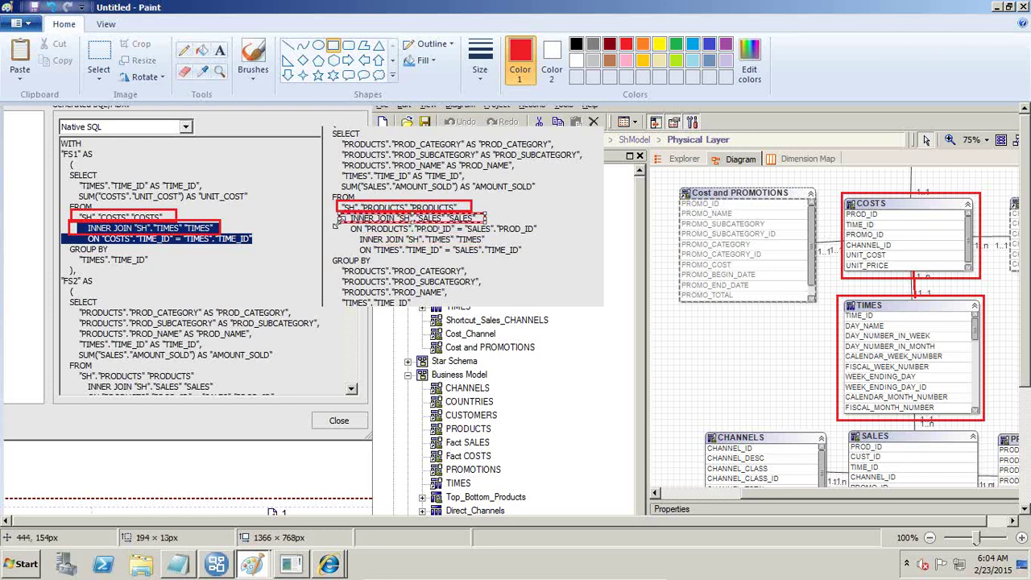
{"action": "left_click", "coordinate": [532, 216]}
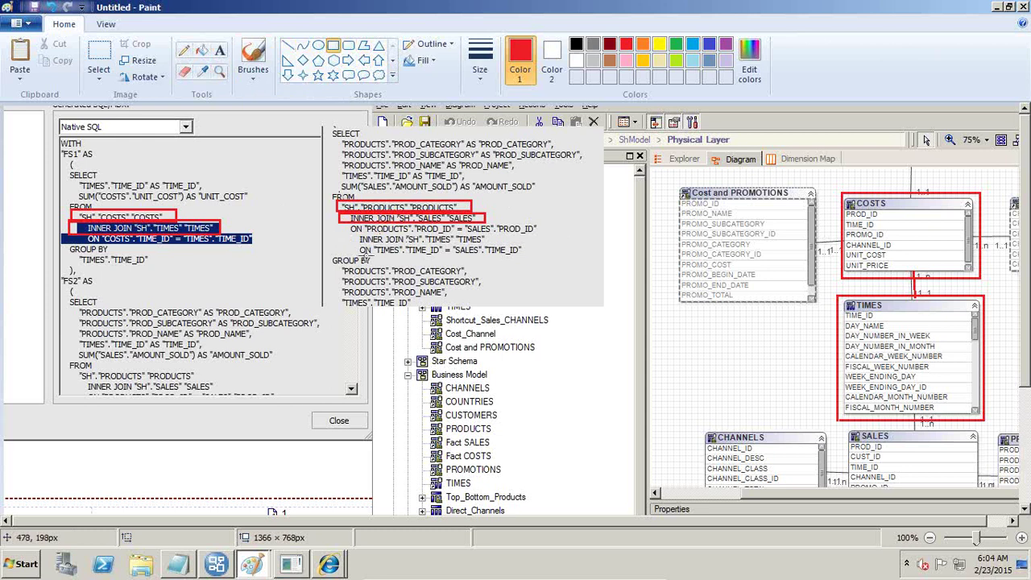
Underline the PROD_ID and TIME_ID join conditions of the pasted FS2 SQL in red.
{"action": "left_click_drag", "start_coordinate": [342, 232], "coordinate": [545, 233]}
{"action": "left_click", "coordinate": [288, 44]}
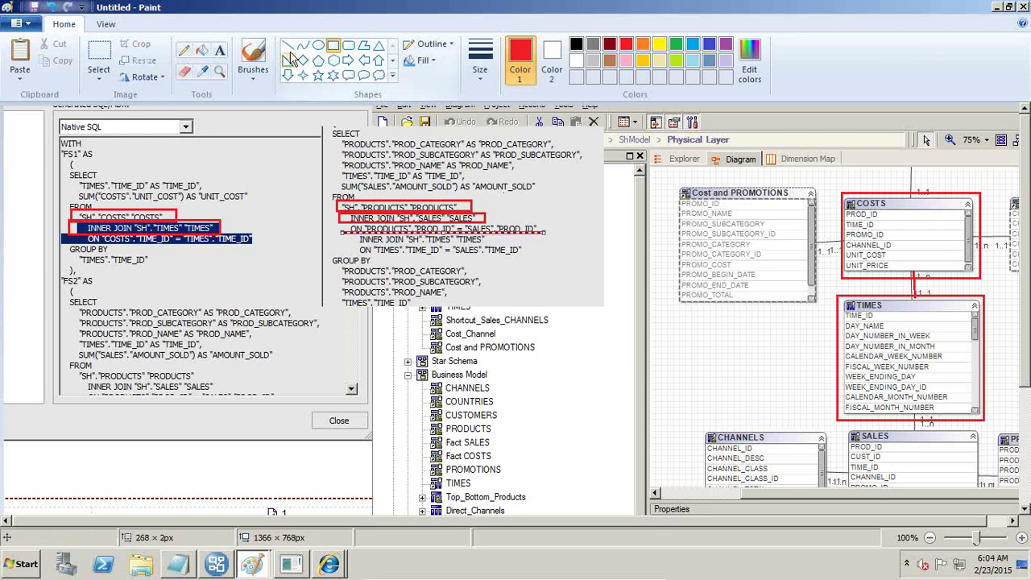
{"action": "mouse_move", "coordinate": [352, 250]}
{"action": "left_mouse_down"}
{"action": "mouse_move", "coordinate": [536, 256]}
{"action": "mouse_move", "coordinate": [516, 260]}
{"action": "left_mouse_up"}
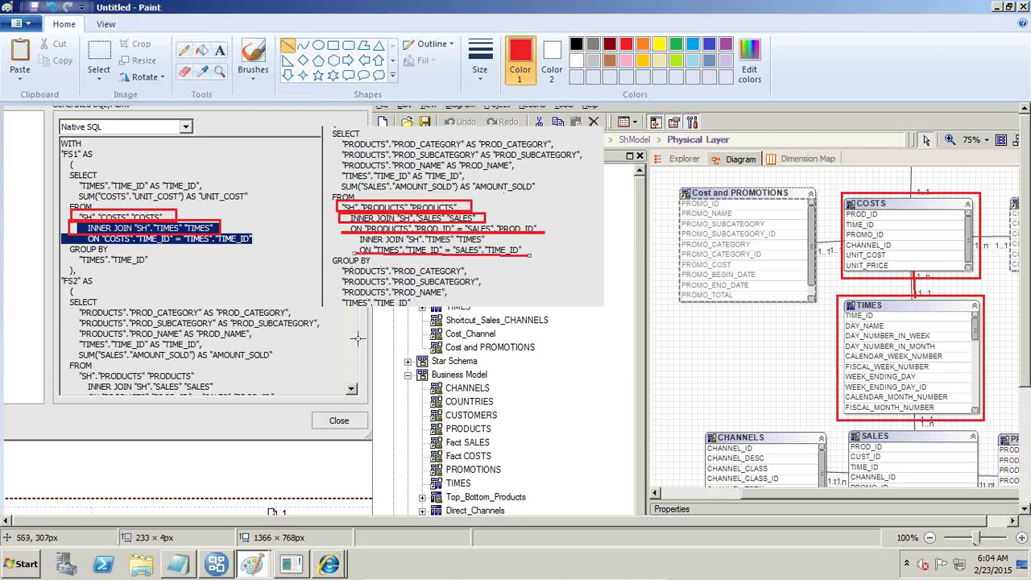
Capture the SALES area of the Physical Layer diagram in Framework Manager and paste it into the second Paint window.
{"action": "left_click", "coordinate": [216, 564]}
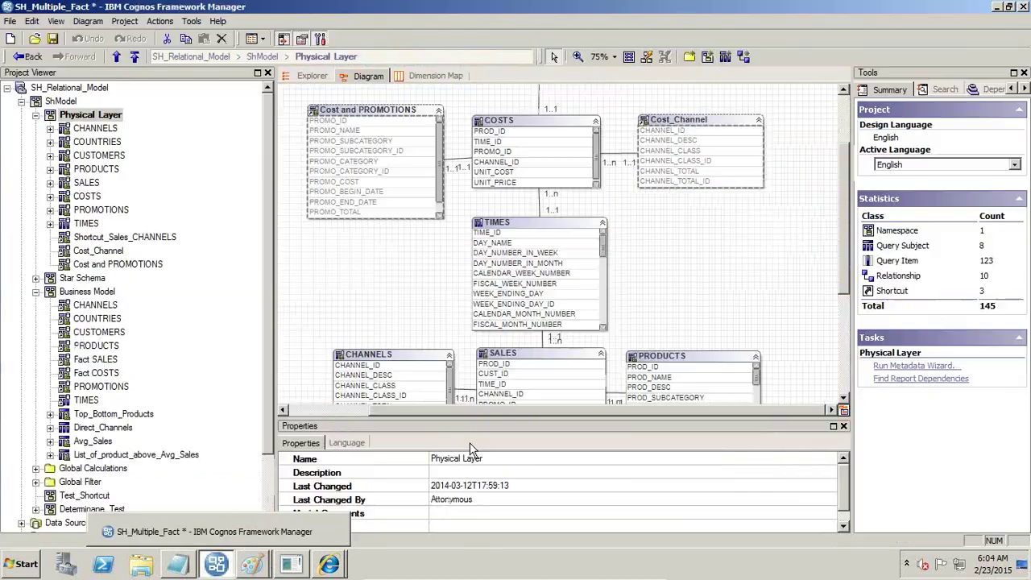
{"action": "left_click_drag", "start_coordinate": [850, 248], "coordinate": [850, 321]}
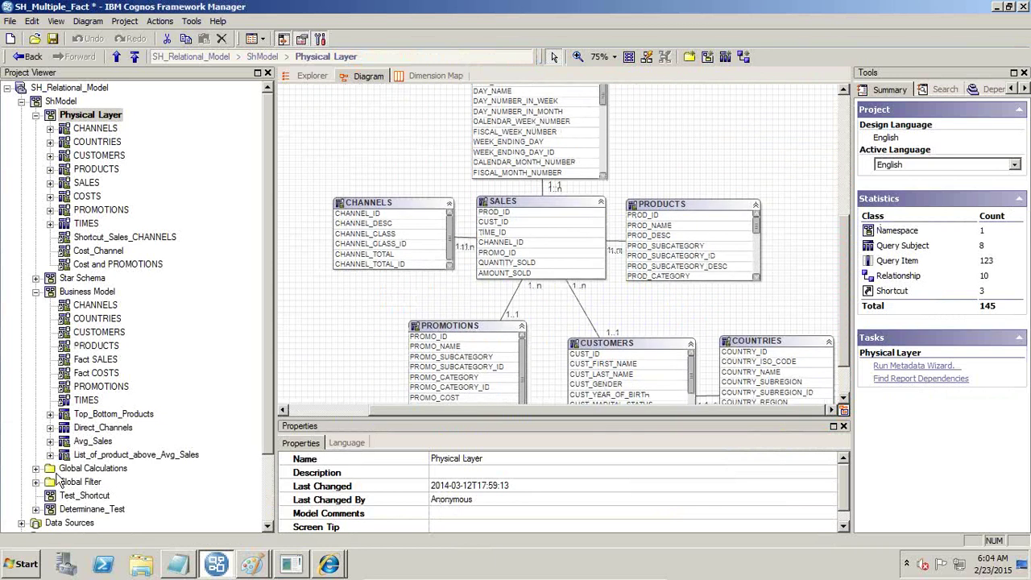
{"action": "left_click", "coordinate": [252, 564]}
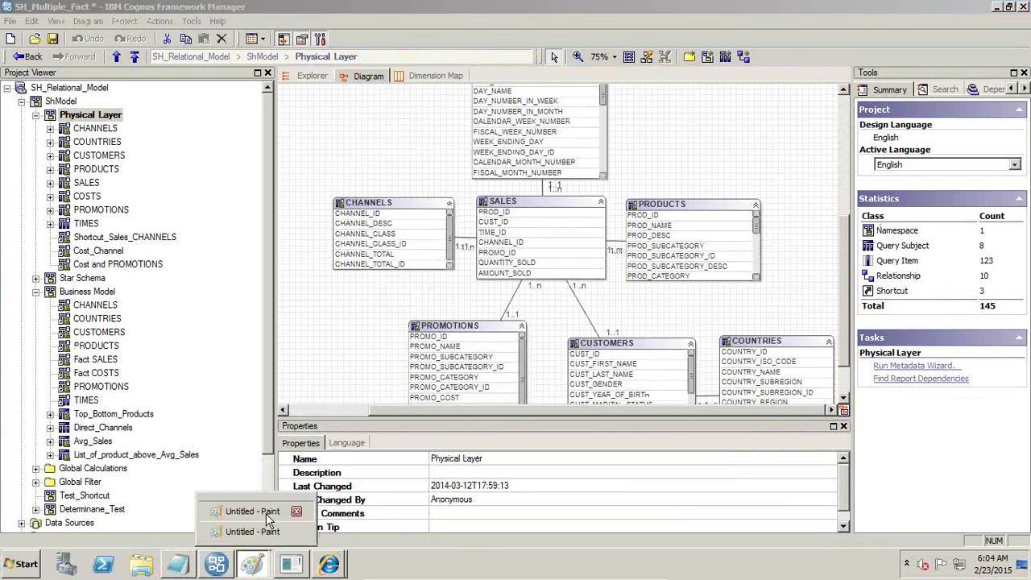
{"action": "left_click", "coordinate": [266, 513]}
{"action": "left_click", "coordinate": [258, 568]}
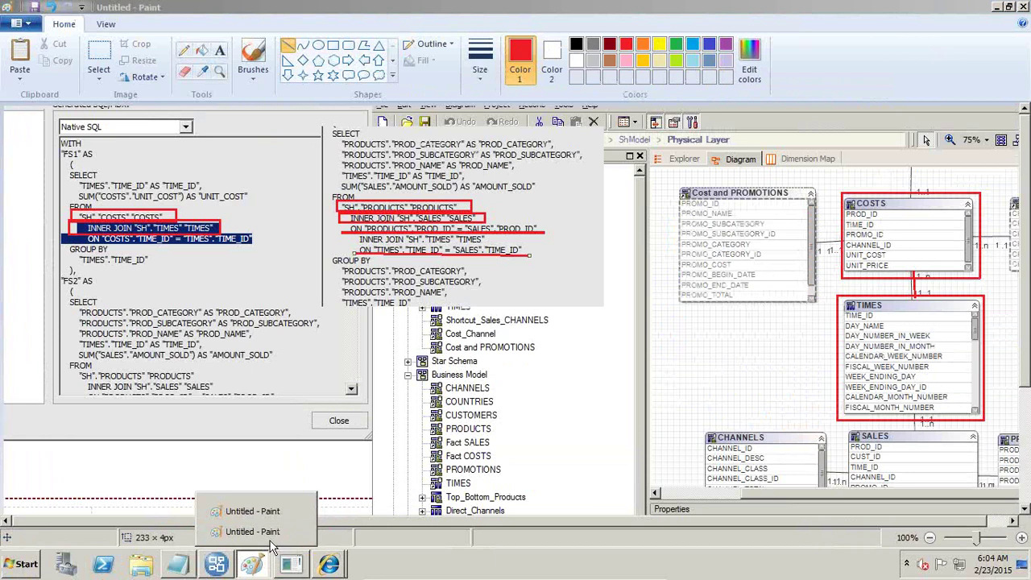
{"action": "left_click", "coordinate": [276, 533]}
{"action": "key", "text": "ctrl+v"}
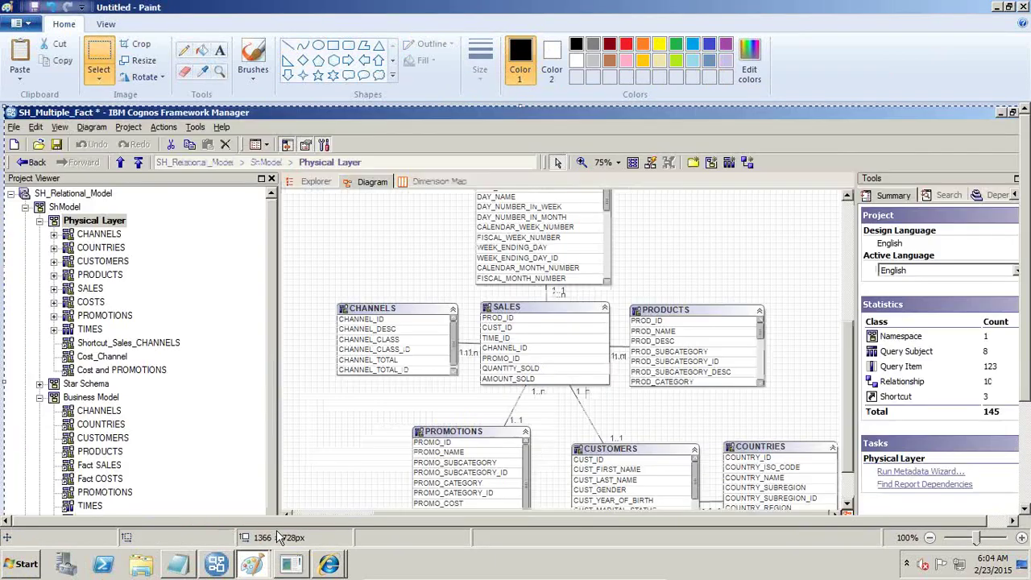
{"action": "mouse_move", "coordinate": [648, 343]}
{"action": "left_mouse_down"}
{"action": "mouse_move", "coordinate": [322, 187]}
{"action": "mouse_move", "coordinate": [287, 187]}
{"action": "mouse_move", "coordinate": [287, 197]}
{"action": "mouse_move", "coordinate": [314, 201]}
{"action": "left_mouse_up"}
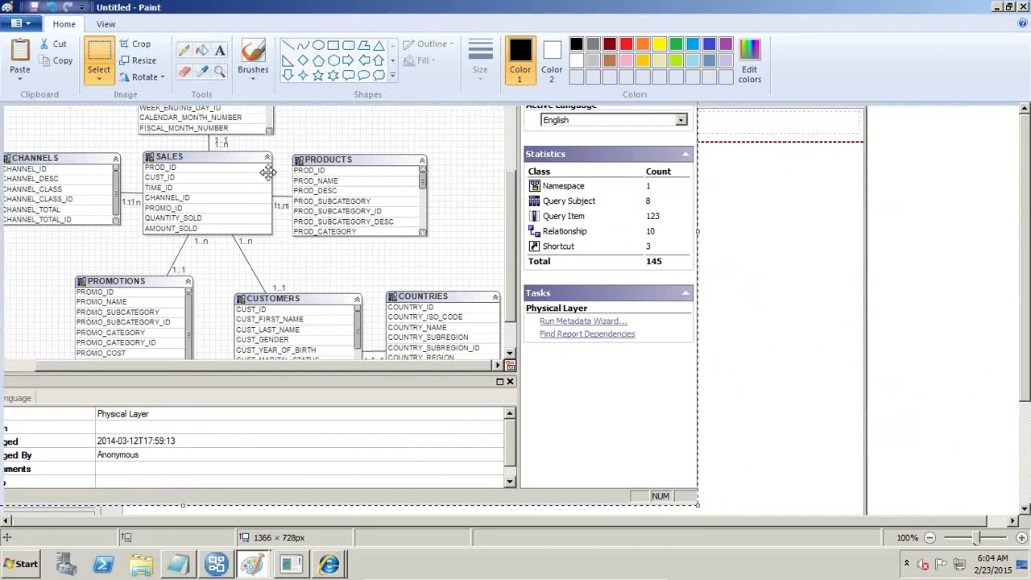
Outline the SALES and PRODUCTS table headers in the pasted diagram with rectangles in red with a thinner line.
{"action": "left_click", "coordinate": [332, 45]}
{"action": "left_click_drag", "start_coordinate": [139, 144], "coordinate": [275, 163]}
{"action": "left_click", "coordinate": [480, 60]}
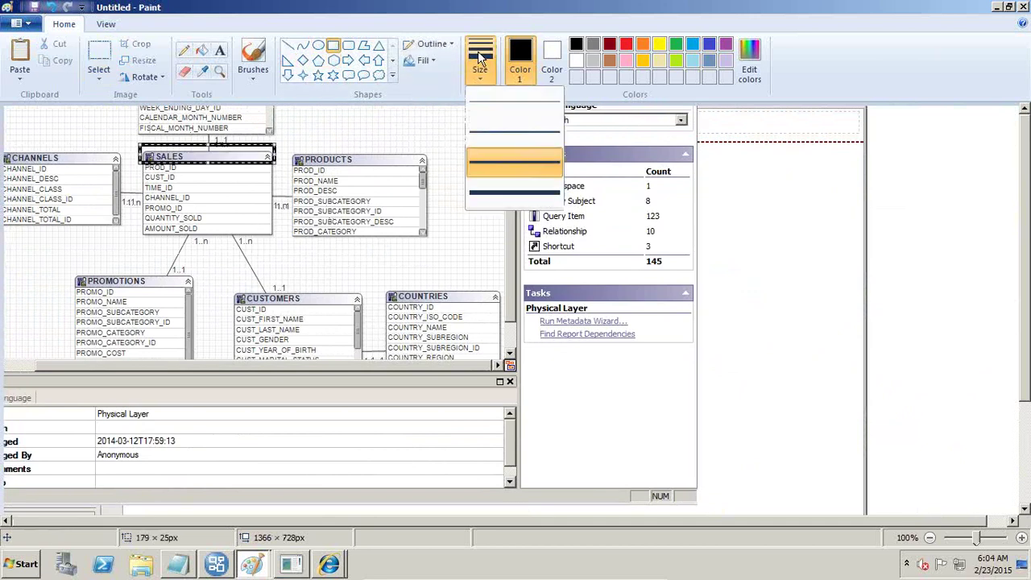
{"action": "left_click", "coordinate": [489, 129]}
{"action": "left_click", "coordinate": [628, 43]}
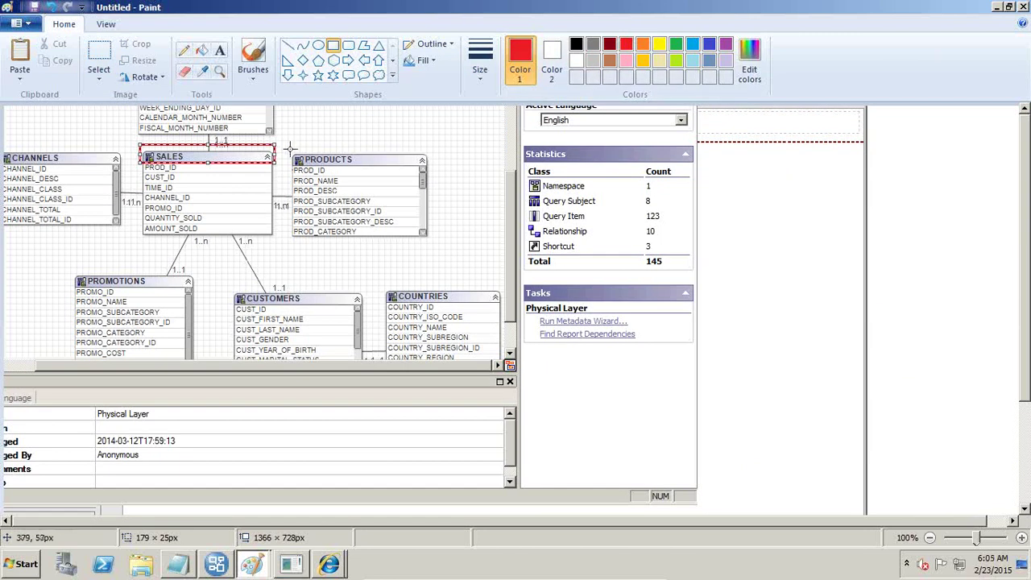
{"action": "mouse_move", "coordinate": [290, 149]}
{"action": "left_mouse_down"}
{"action": "mouse_move", "coordinate": [361, 170]}
{"action": "mouse_move", "coordinate": [430, 164]}
{"action": "left_mouse_up"}
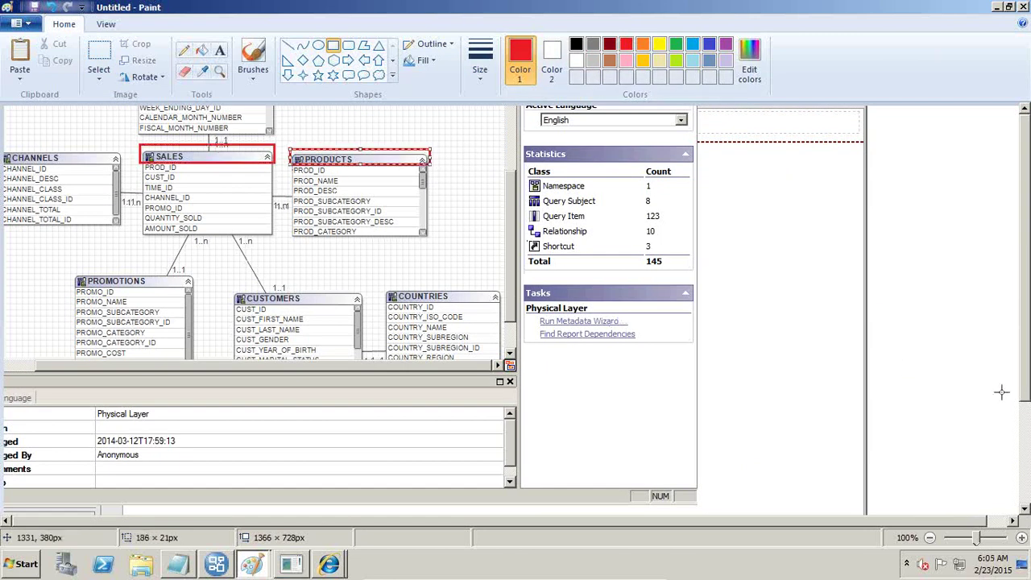
{"action": "key", "text": "ctrl+v"}
{"action": "left_click_drag", "start_coordinate": [569, 336], "coordinate": [260, 259]}
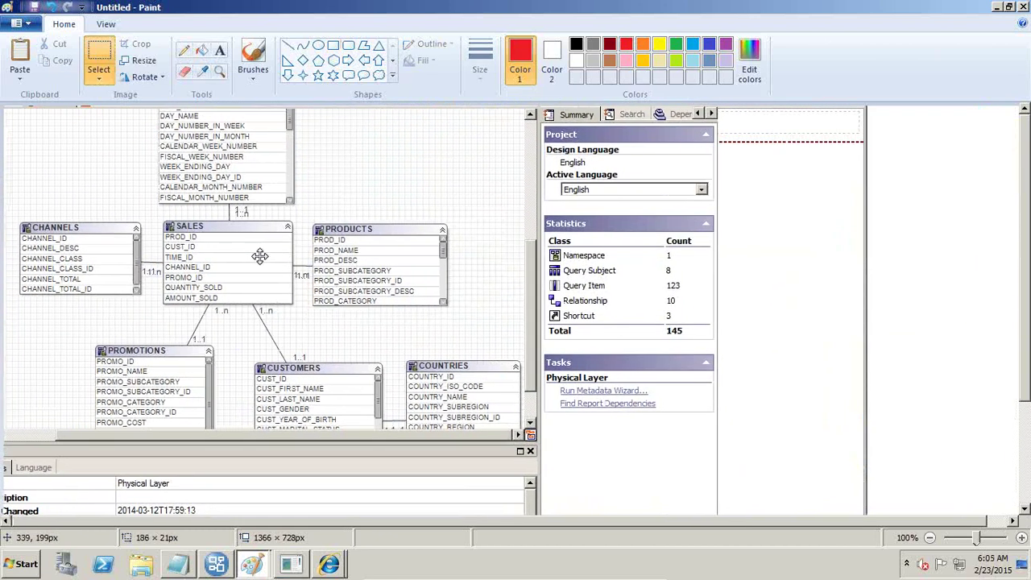
{"action": "key", "text": "ctrl+z"}
Switch to Framework Manager and capture the Physical Layer diagram with the TIMES, SALES and PRODUCTS tables all in view.
{"action": "key", "text": "alt+Tab"}
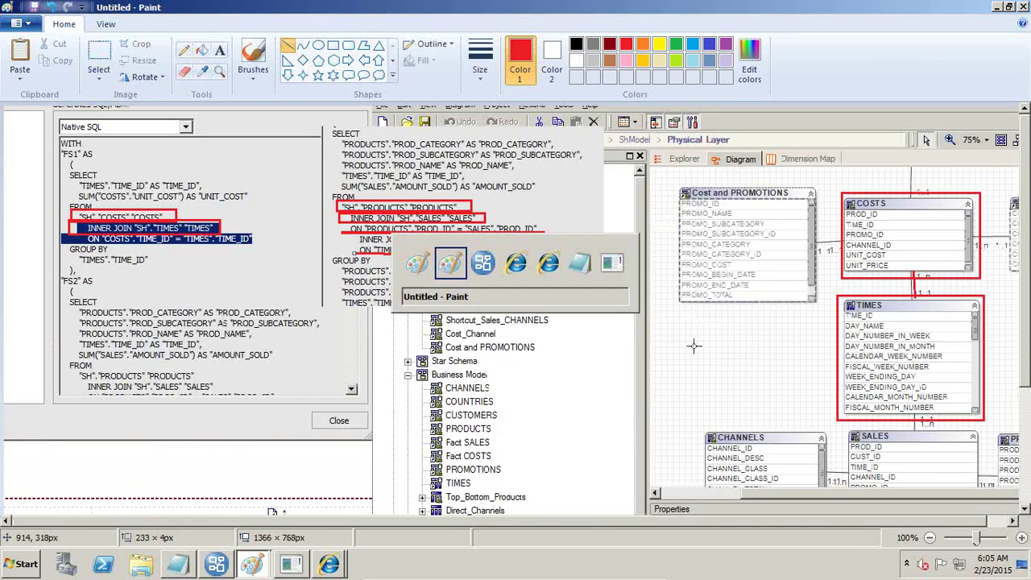
{"action": "key", "text": "Tab"}
{"action": "key", "text": "Tab"}
{"action": "key", "text": "Tab"}
{"action": "key", "text": "Tab"}
{"action": "key", "text": "Tab"}
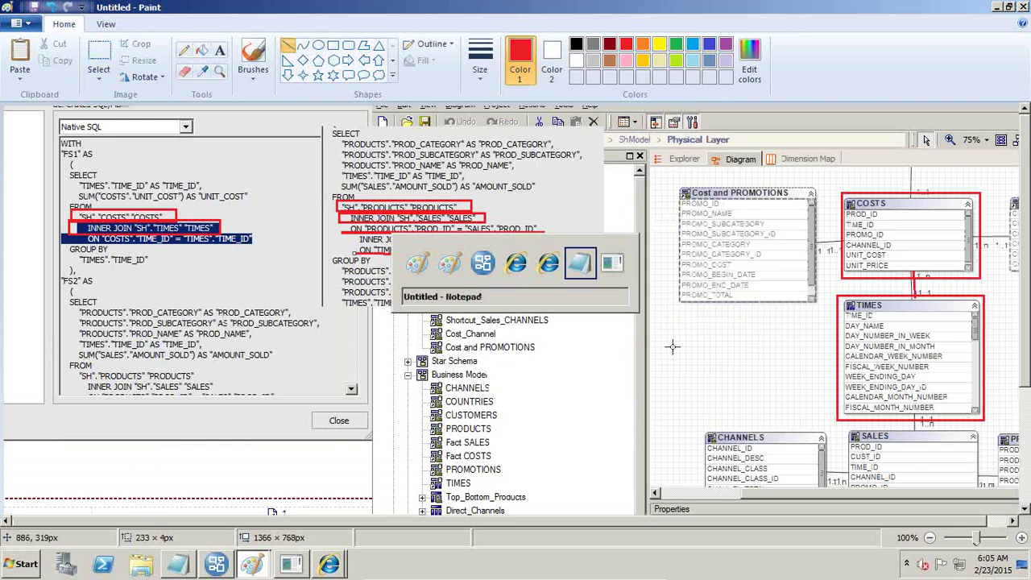
{"action": "key", "text": "Tab"}
{"action": "key", "text": "Tab"}
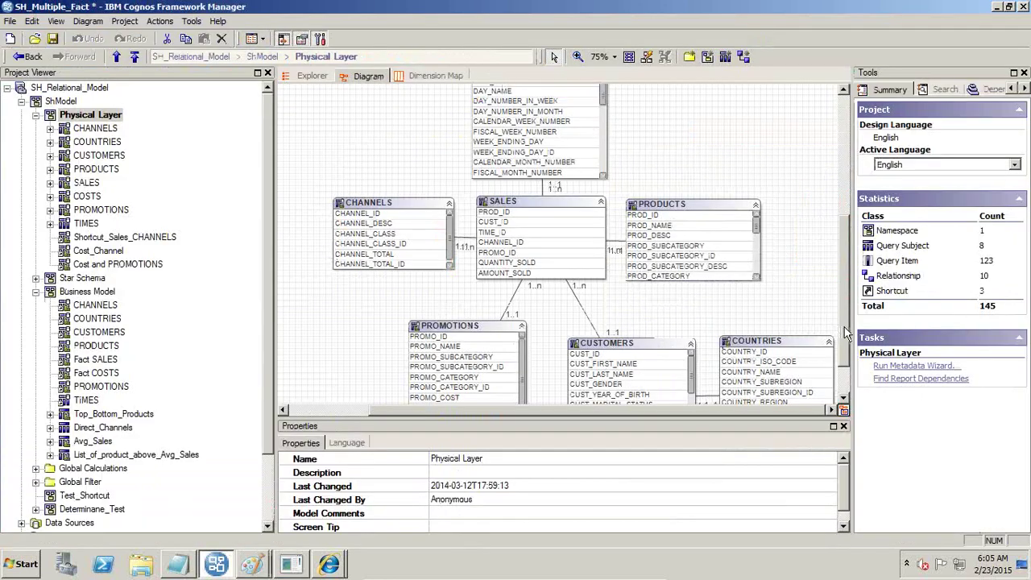
{"action": "left_click_drag", "start_coordinate": [846, 335], "coordinate": [846, 298]}
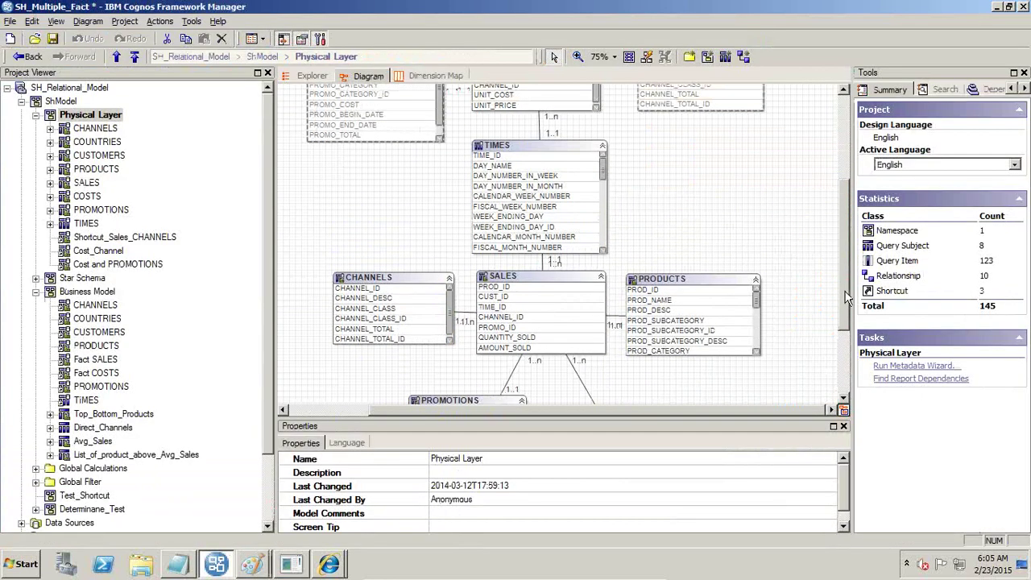
{"action": "key", "text": "alt+Print"}
Paste the new diagram capture into the second Paint window and shift it so TIMES, SALES and PRODUCTS are visible.
{"action": "key", "text": "alt+Tab"}
{"action": "key", "text": "alt+Tab"}
{"action": "key", "text": "ctrl+v"}
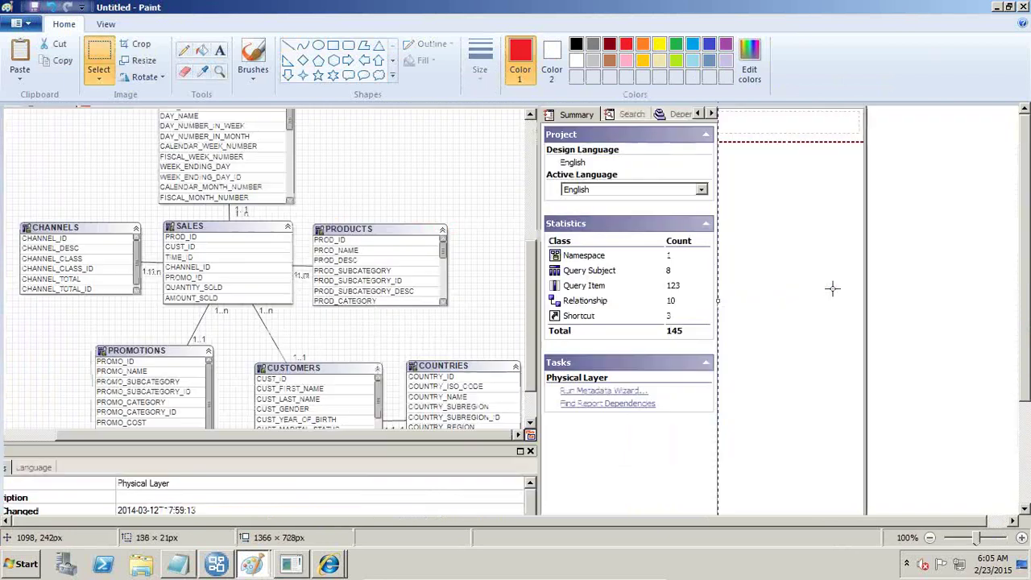
{"action": "key", "text": "ctrl+v"}
{"action": "left_click_drag", "start_coordinate": [584, 338], "coordinate": [291, 247]}
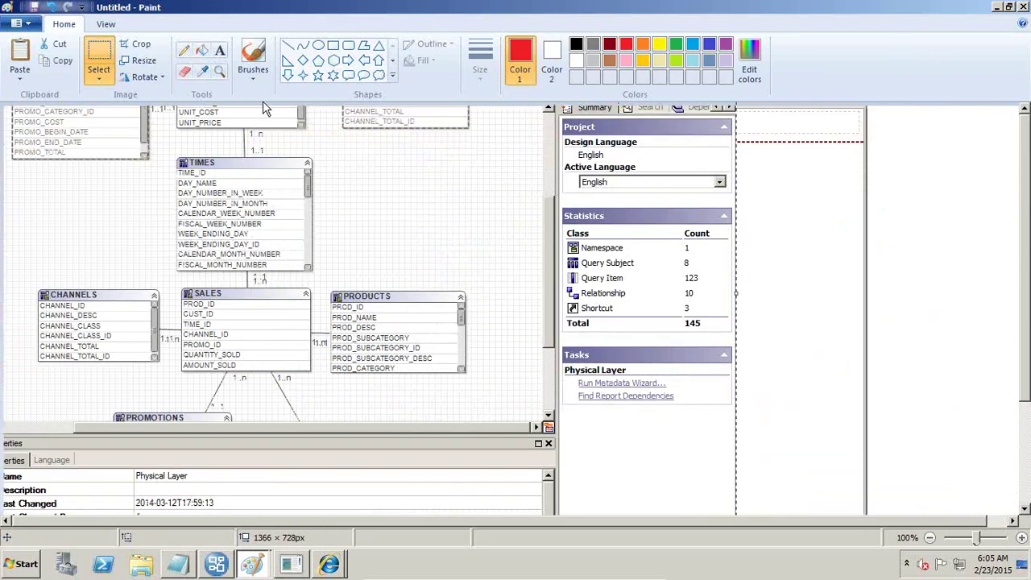
Outline the SALES, PRODUCTS and TIMES table headers in the new diagram capture with red rectangles.
{"action": "left_click", "coordinate": [332, 45]}
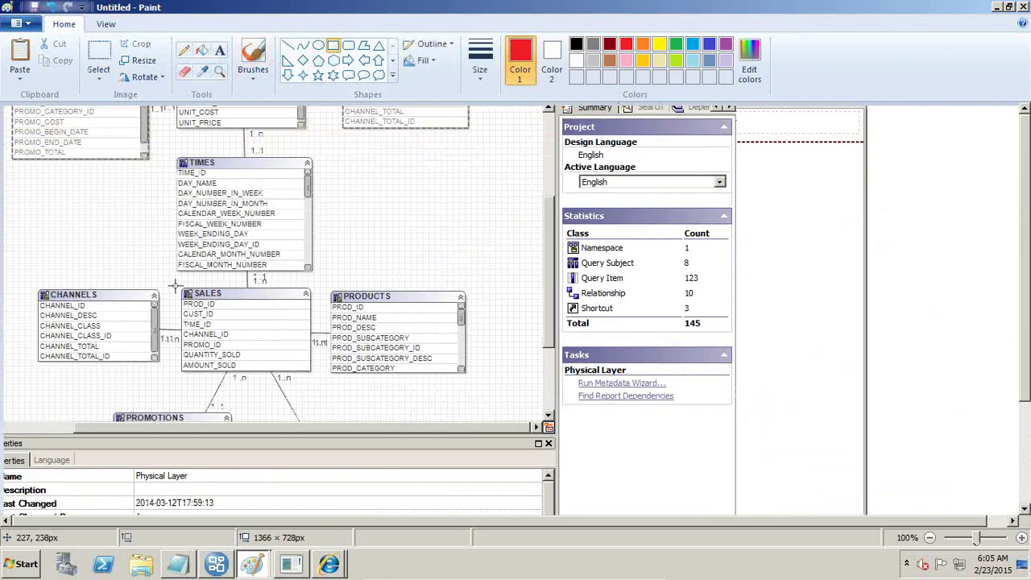
{"action": "left_click_drag", "start_coordinate": [174, 284], "coordinate": [467, 304]}
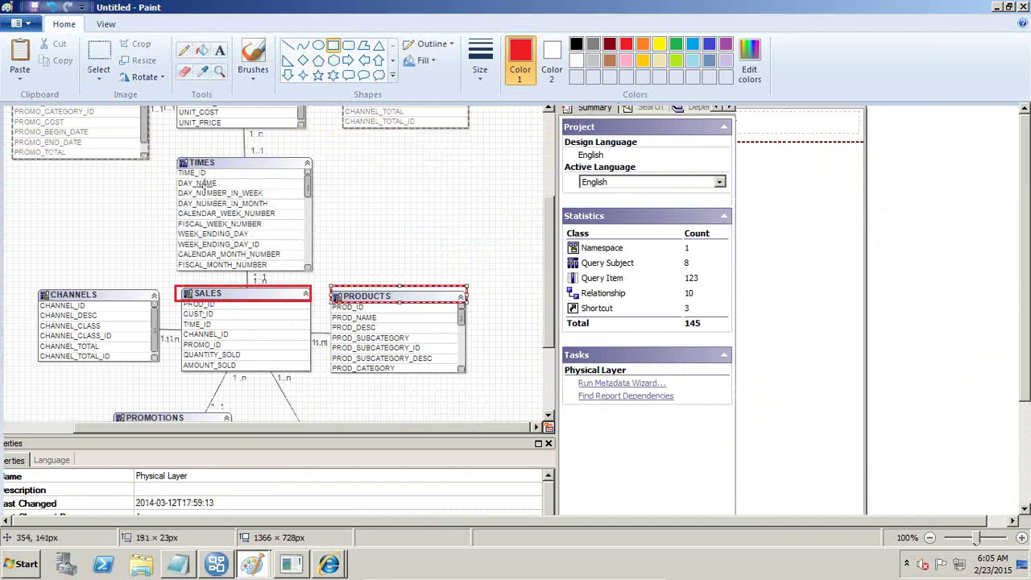
{"action": "left_click_drag", "start_coordinate": [167, 152], "coordinate": [320, 172]}
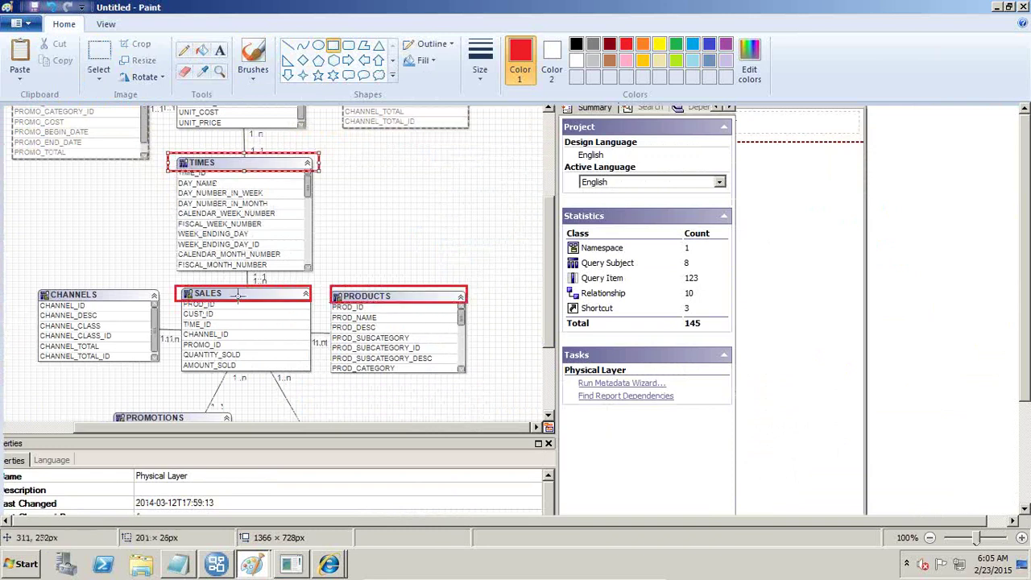
Trace the SALES–PRODUCTS and TIMES–SALES relationships on the diagram with straight red lines.
{"action": "left_click", "coordinate": [288, 46]}
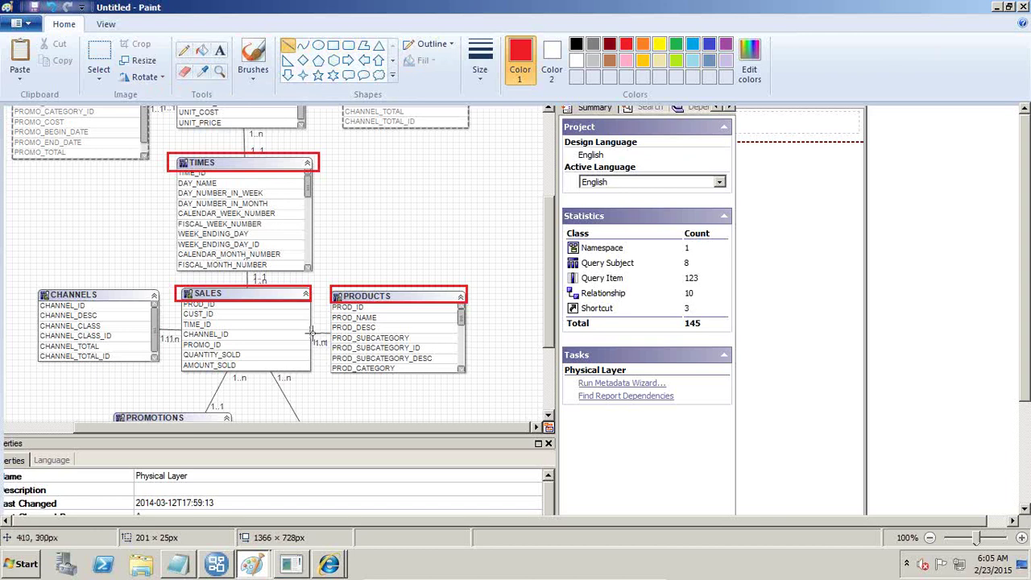
{"action": "left_click_drag", "start_coordinate": [312, 333], "coordinate": [331, 333]}
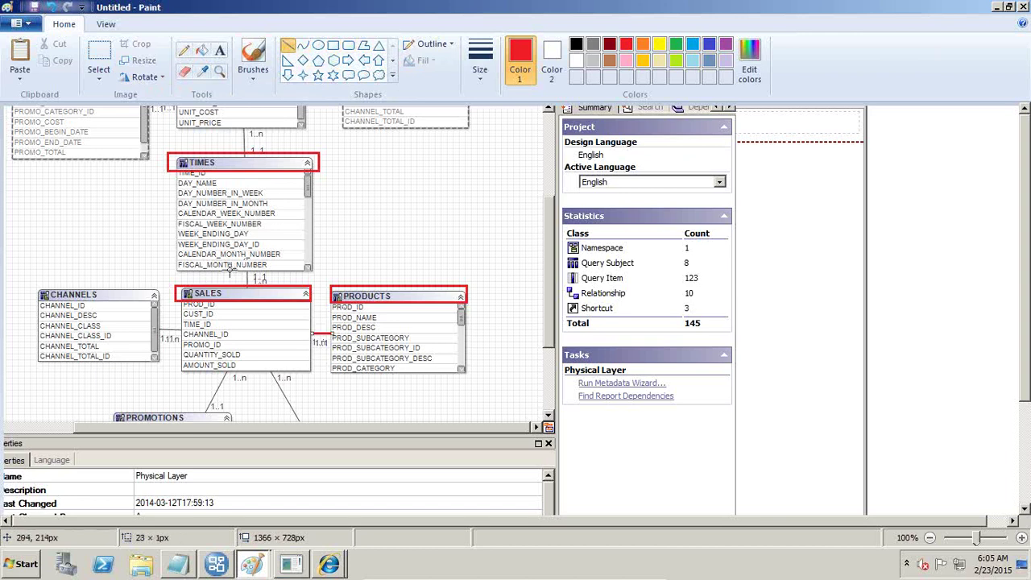
{"action": "left_click", "coordinate": [240, 274]}
{"action": "left_click_drag", "start_coordinate": [240, 282], "coordinate": [240, 287]}
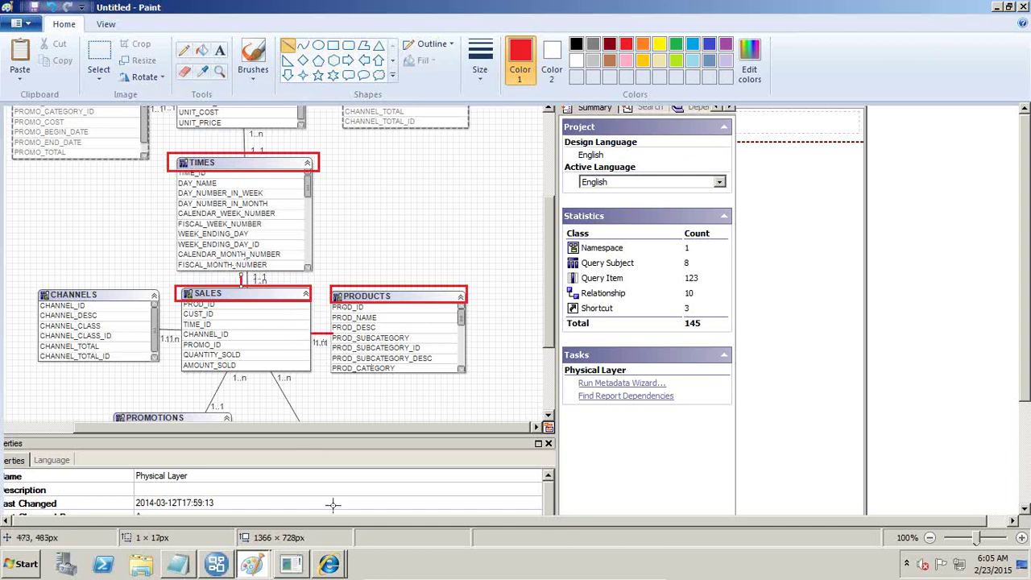
Cut the annotated SALES SQL excerpt from the first Paint window and paste it beside the marked tables in the second one.
{"action": "left_click", "coordinate": [254, 566]}
{"action": "left_click", "coordinate": [260, 534]}
{"action": "left_click", "coordinate": [250, 569]}
{"action": "left_click", "coordinate": [266, 510]}
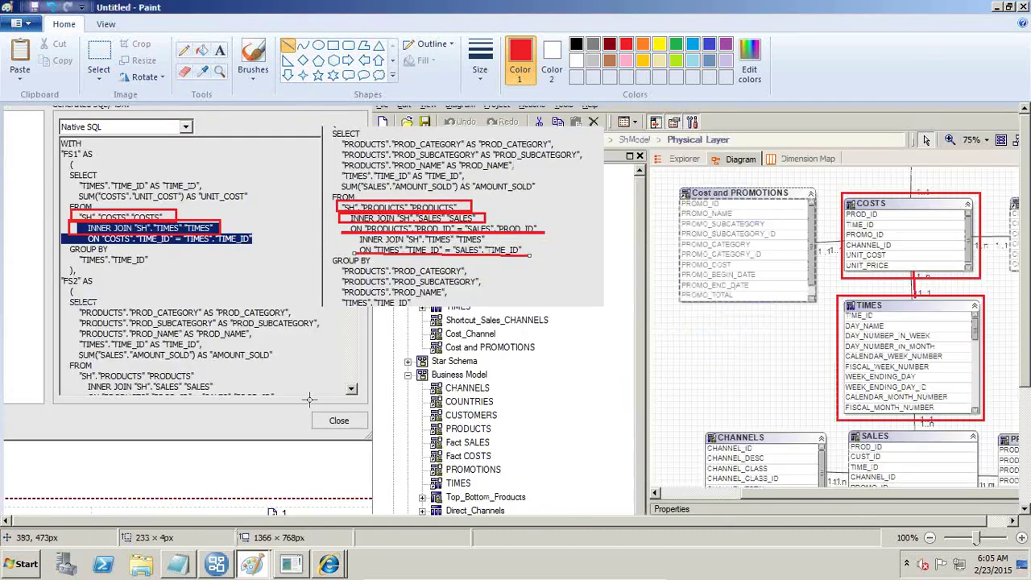
{"action": "left_click", "coordinate": [98, 54]}
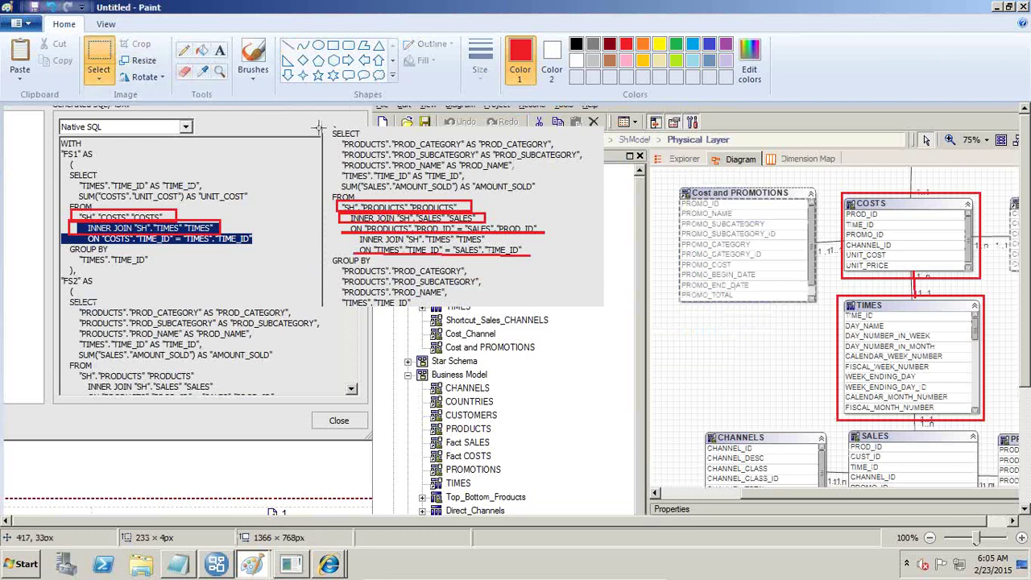
{"action": "mouse_move", "coordinate": [317, 126]}
{"action": "left_mouse_down"}
{"action": "mouse_move", "coordinate": [387, 222]}
{"action": "mouse_move", "coordinate": [604, 319]}
{"action": "left_mouse_up"}
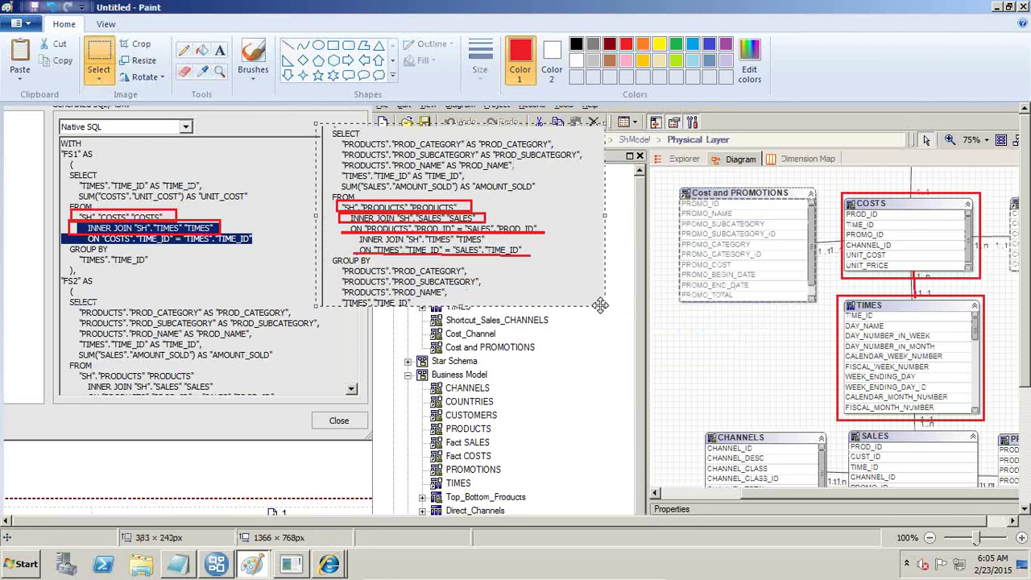
{"action": "key", "text": "ctrl+x"}
{"action": "key", "text": "alt+Tab"}
{"action": "key", "text": "ctrl+v"}
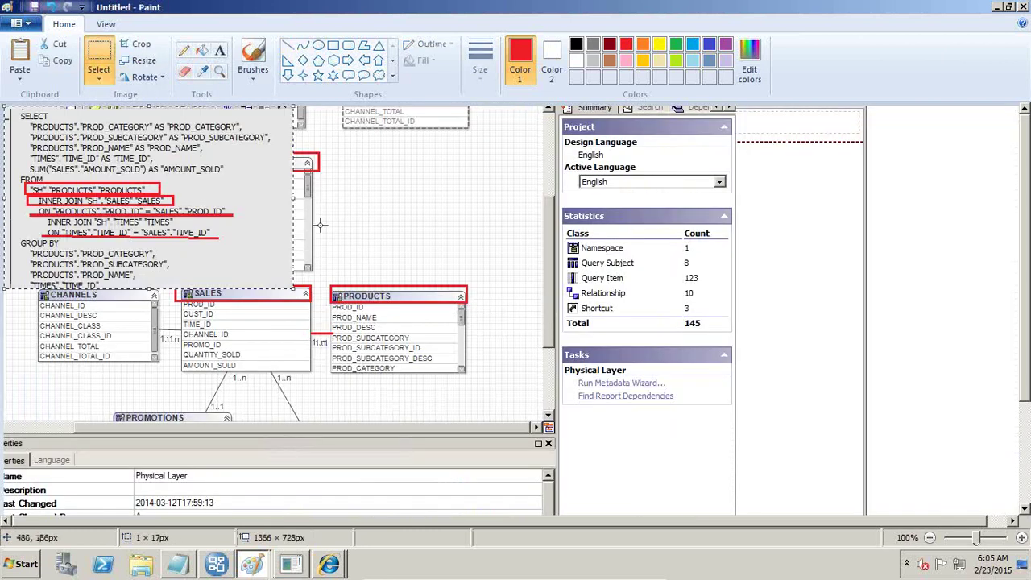
{"action": "left_click_drag", "start_coordinate": [235, 186], "coordinate": [641, 189]}
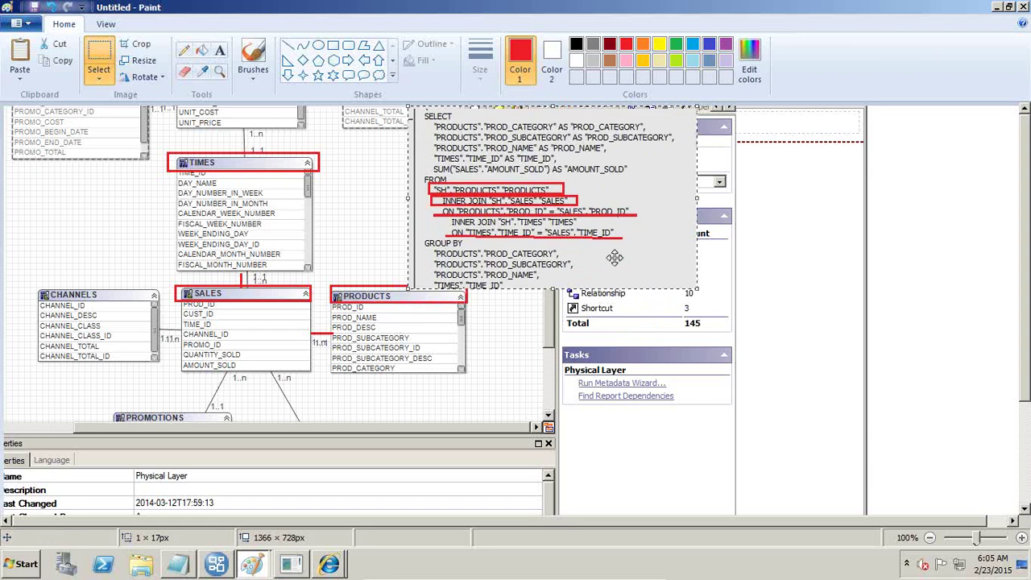
Switch to Report Studio and highlight the FULL OUTER JOIN "FS2" line near the end of the Generated SQL.
{"action": "left_click", "coordinate": [248, 566]}
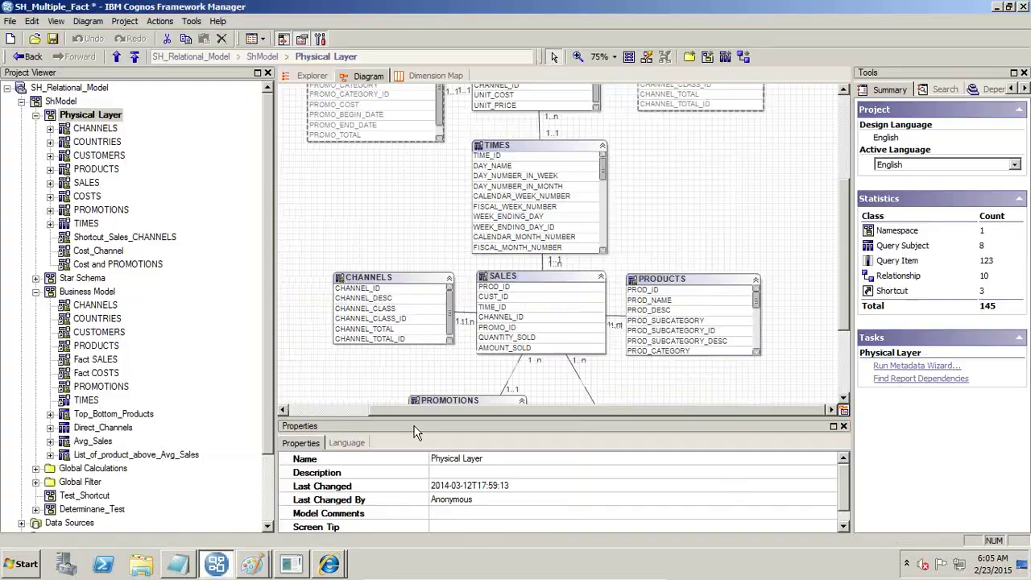
{"action": "left_click", "coordinate": [350, 528]}
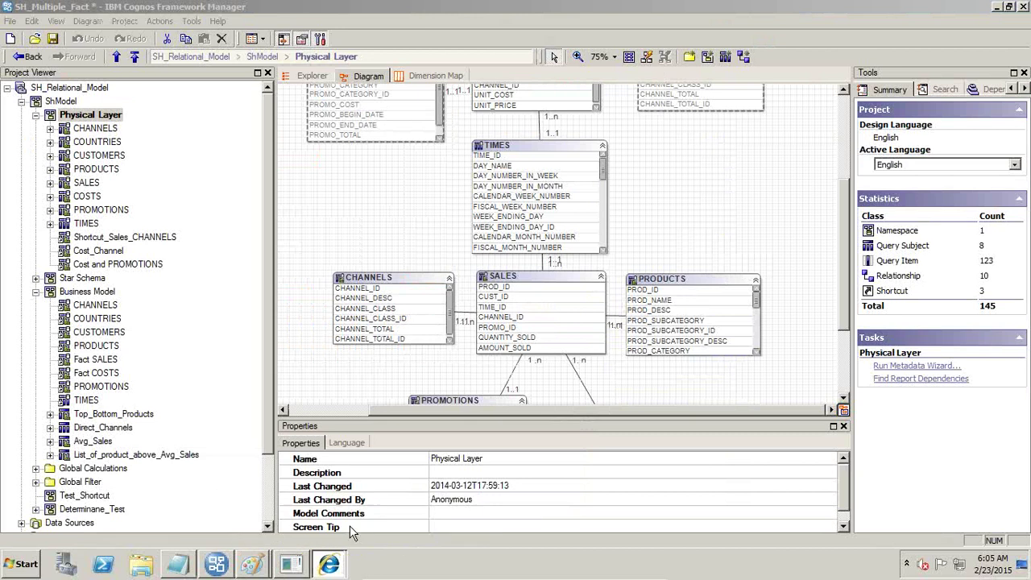
{"action": "left_click_drag", "start_coordinate": [733, 285], "coordinate": [736, 361]}
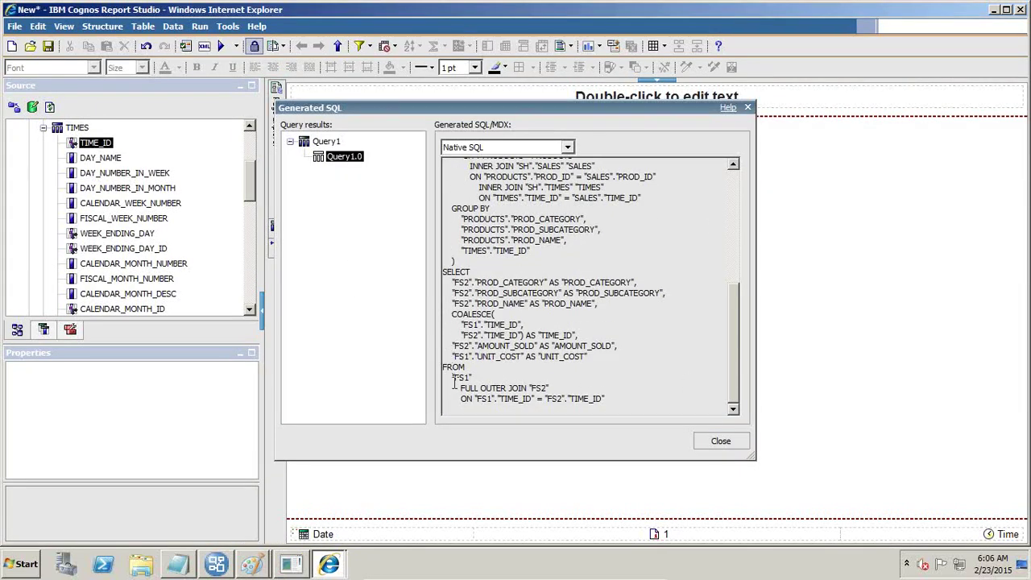
{"action": "left_click_drag", "start_coordinate": [454, 385], "coordinate": [554, 385]}
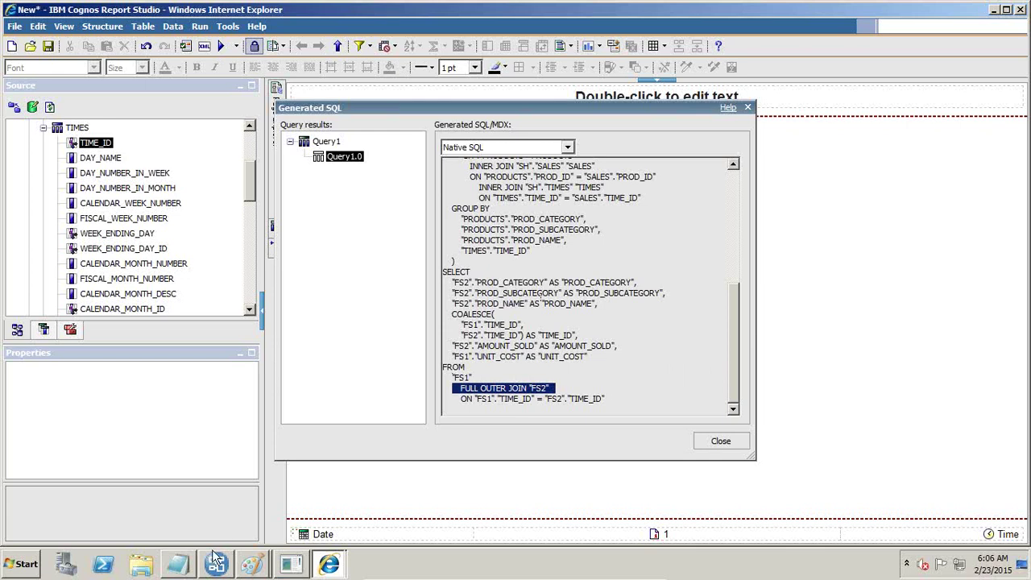
Paste the capture of the Generated SQL into the second Paint window and shift it so the FULL OUTER JOIN shows beside TIMES and SALES.
{"action": "left_click", "coordinate": [250, 565]}
{"action": "left_click", "coordinate": [277, 529]}
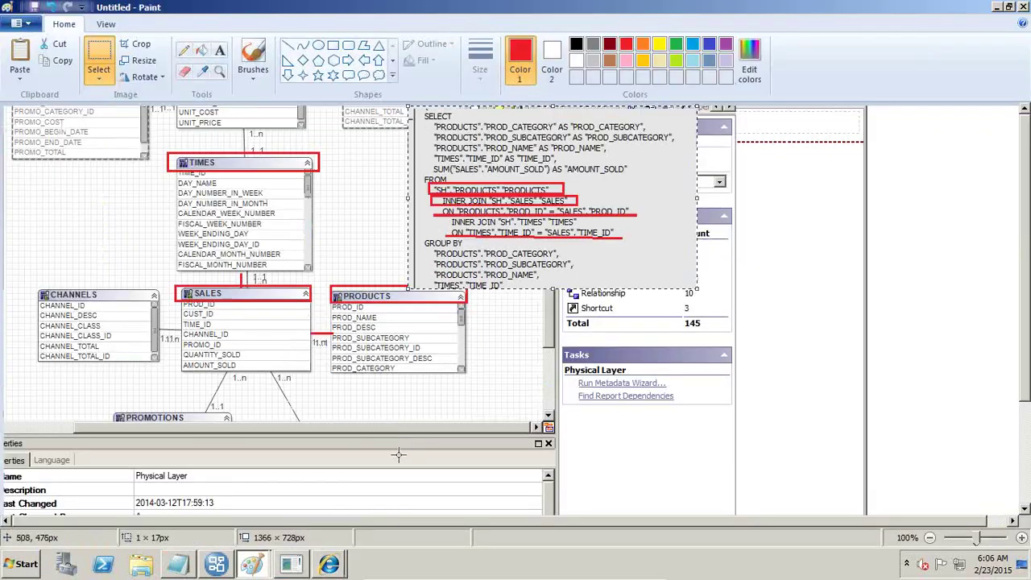
{"action": "key", "text": "ctrl+v"}
{"action": "left_click_drag", "start_coordinate": [309, 424], "coordinate": [631, 264]}
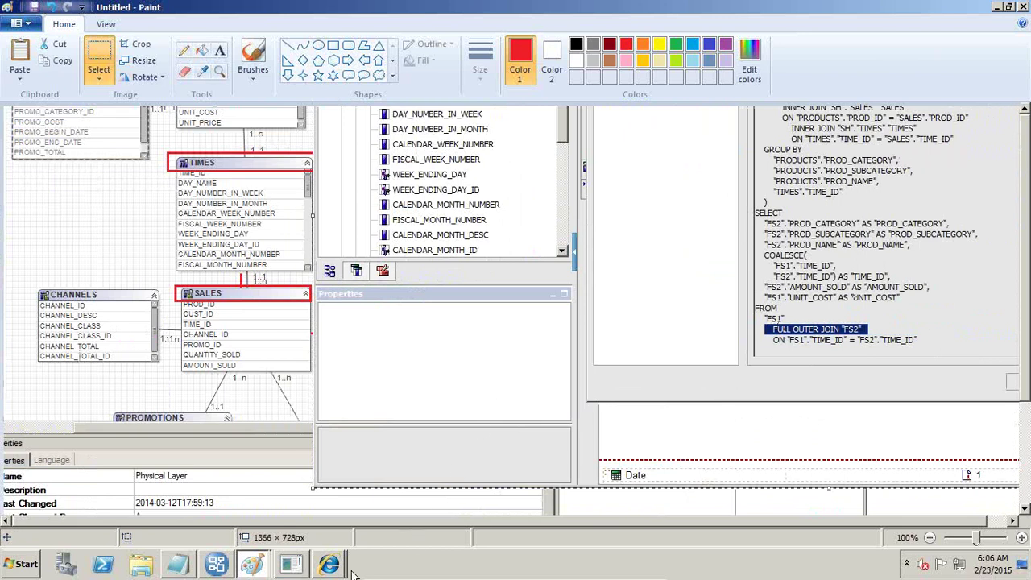
Return to Report Studio, go back to the start of the Generated SQL and close its dialog.
{"action": "left_click", "coordinate": [290, 564]}
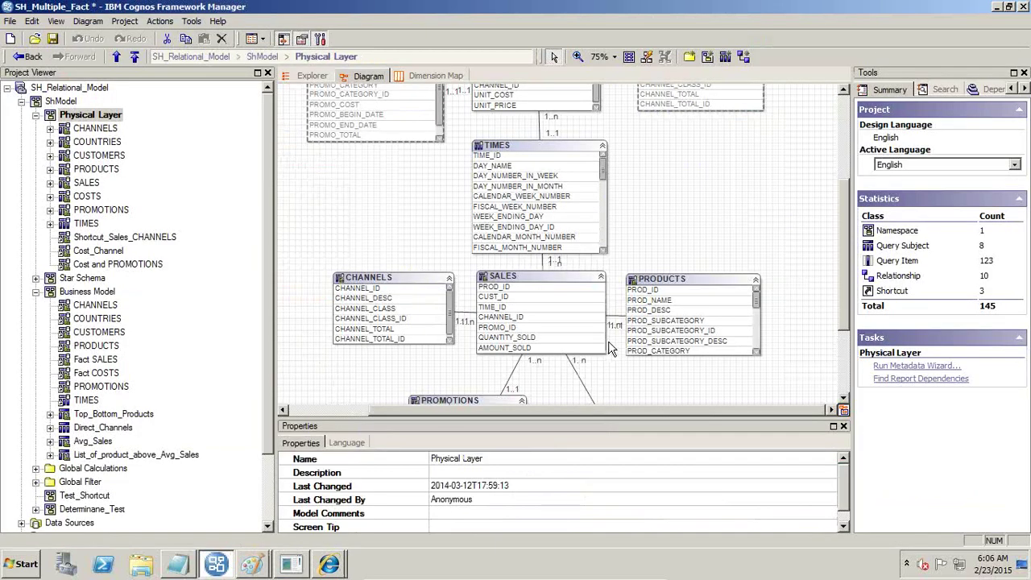
{"action": "left_click", "coordinate": [329, 564]}
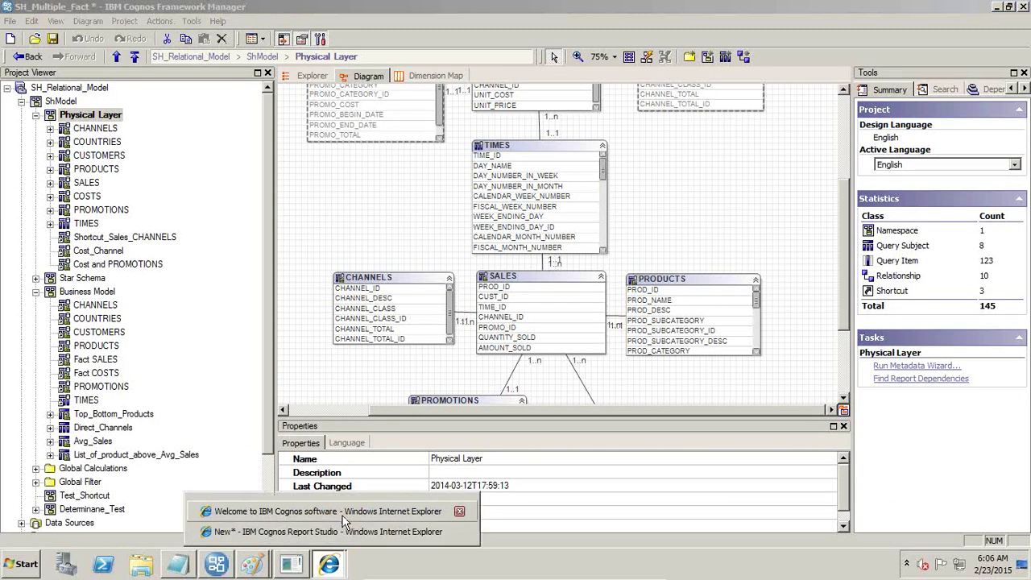
{"action": "left_click", "coordinate": [345, 519]}
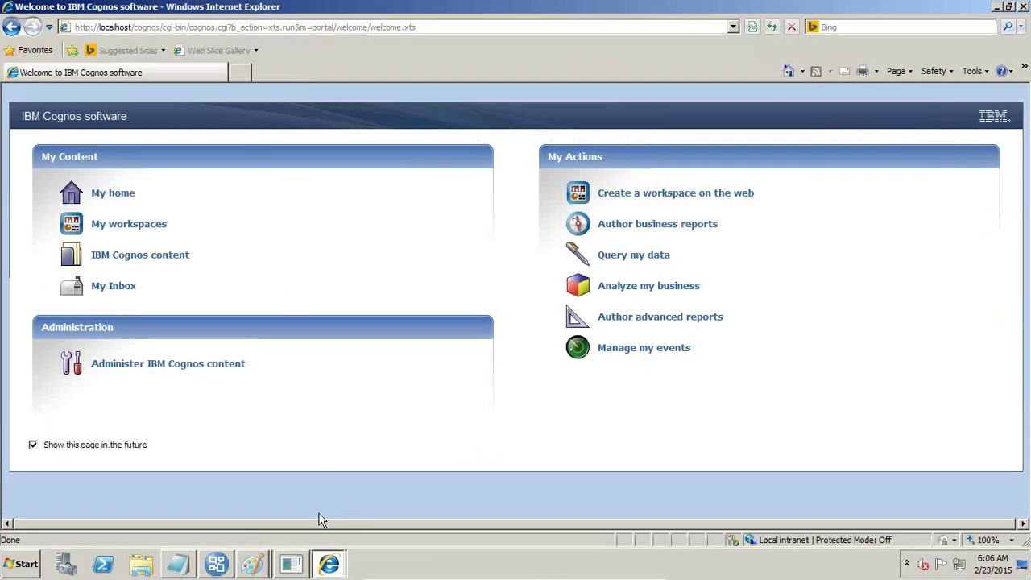
{"action": "left_click", "coordinate": [329, 563]}
{"action": "left_click", "coordinate": [333, 532]}
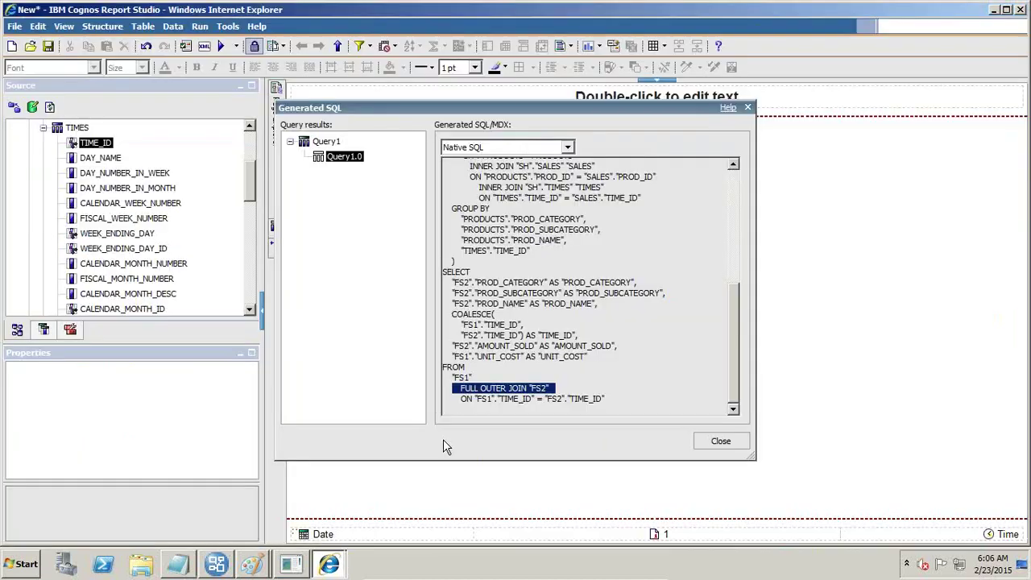
{"action": "scroll", "coordinate": [729, 388], "scroll_direction": "up", "scroll_amount": 8}
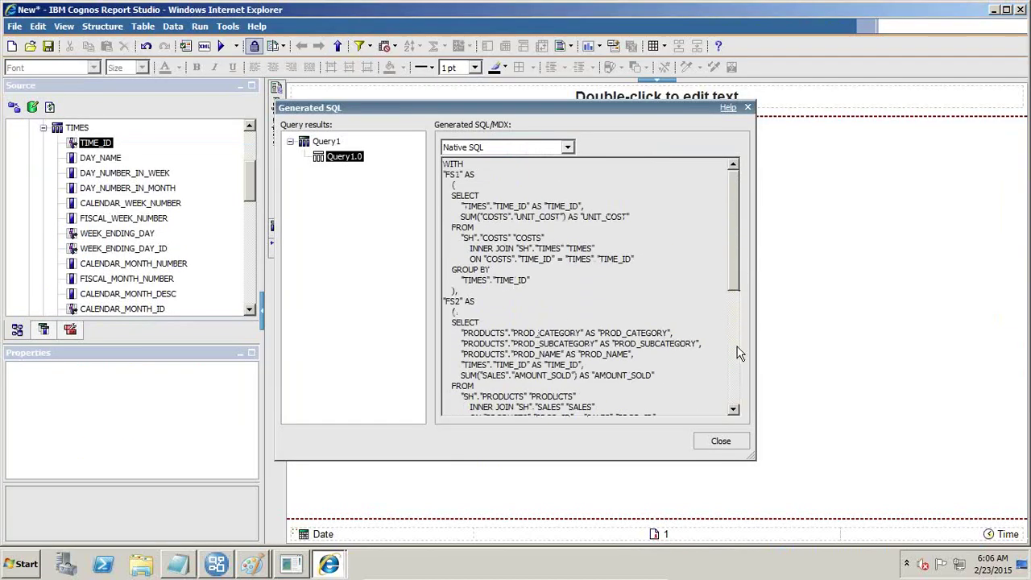
{"action": "left_click", "coordinate": [720, 443]}
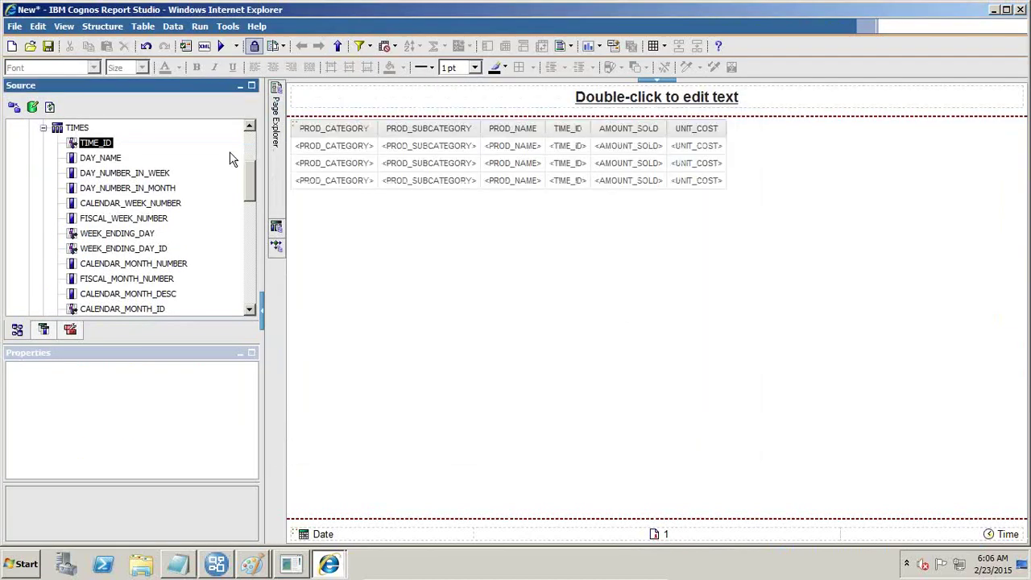
Create a new List report on the Business View with Filter package.
{"action": "left_click", "coordinate": [12, 47]}
{"action": "left_click", "coordinate": [511, 310]}
{"action": "left_click", "coordinate": [426, 235]}
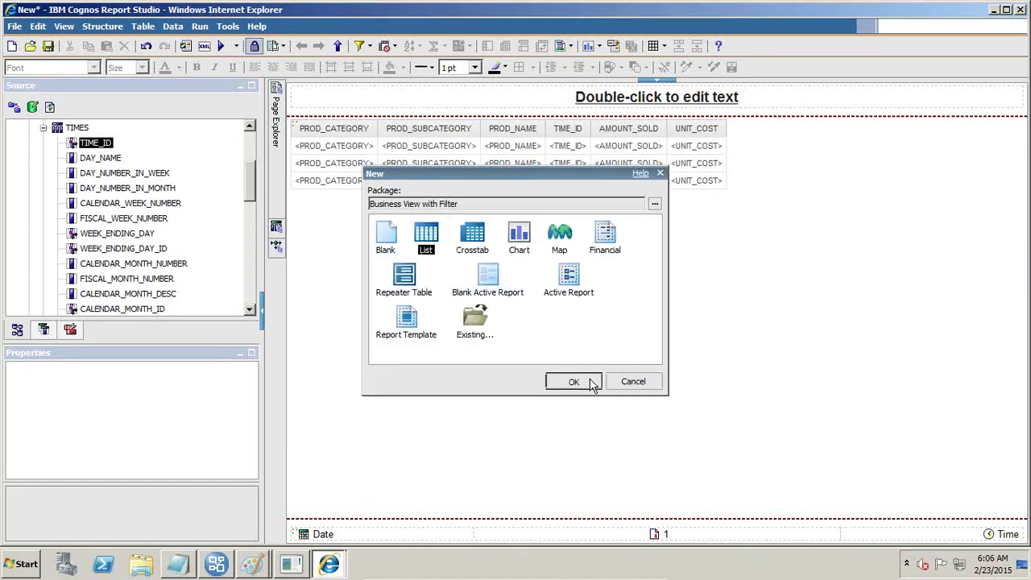
{"action": "left_click", "coordinate": [573, 381]}
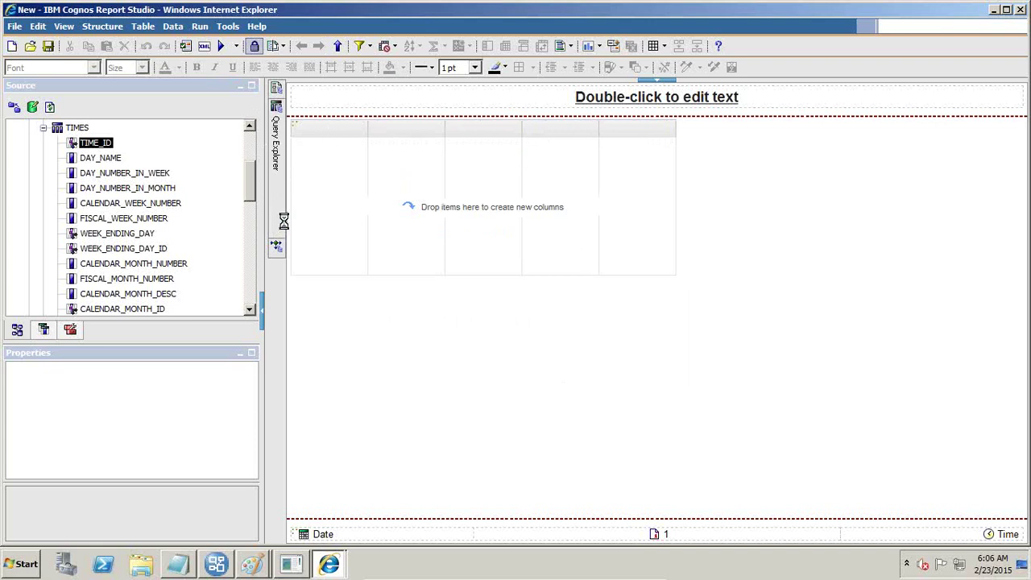
Open the report's queries overview and add a Join to it.
{"action": "mouse_move", "coordinate": [278, 230]}
{"action": "left_click", "coordinate": [337, 105]}
{"action": "left_click", "coordinate": [314, 117]}
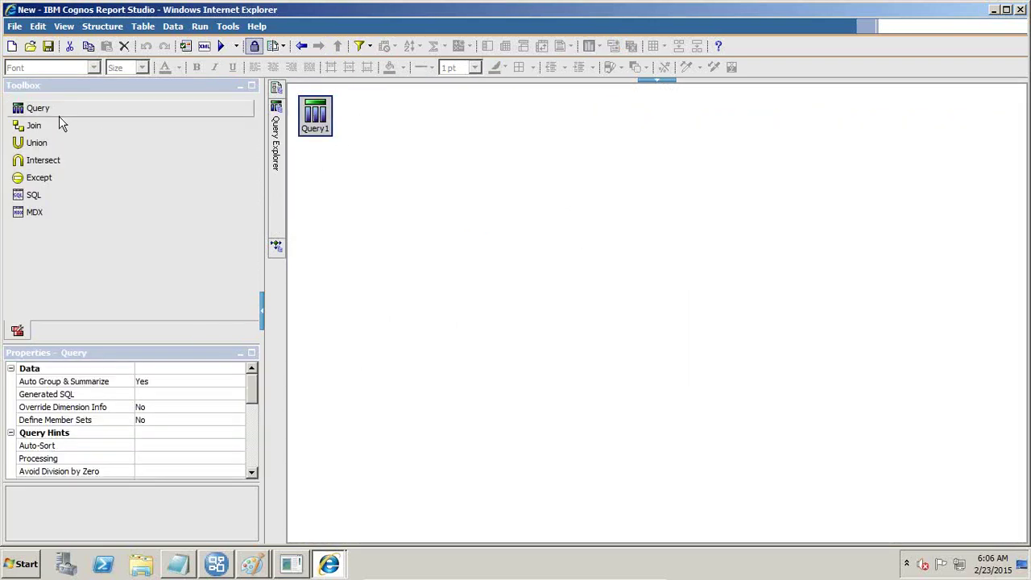
{"action": "left_click_drag", "start_coordinate": [36, 126], "coordinate": [378, 132]}
Rename Query1 as Fact_Cost_Time.
{"action": "left_click", "coordinate": [317, 129]}
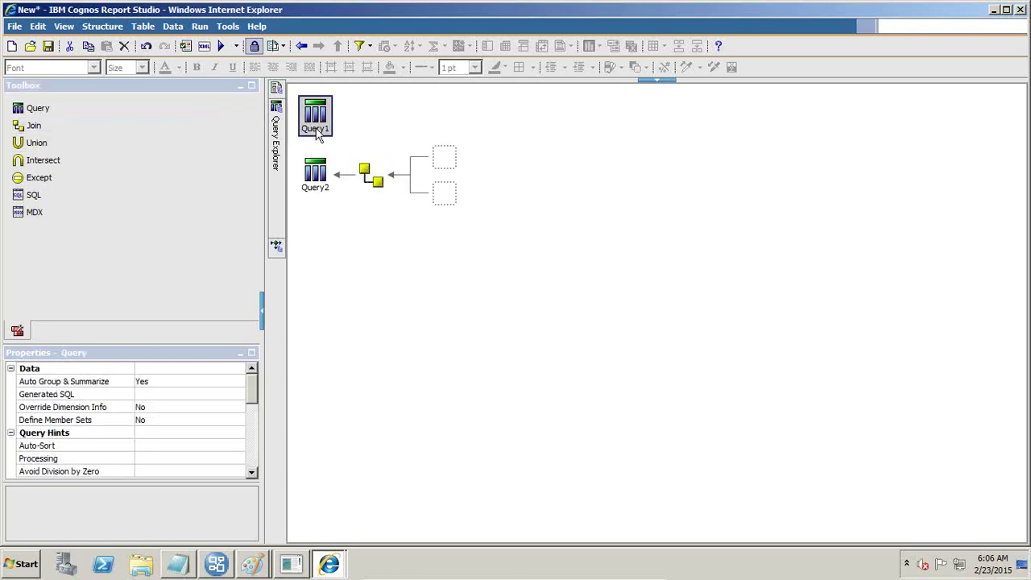
{"action": "left_click_drag", "start_coordinate": [250, 407], "coordinate": [237, 465]}
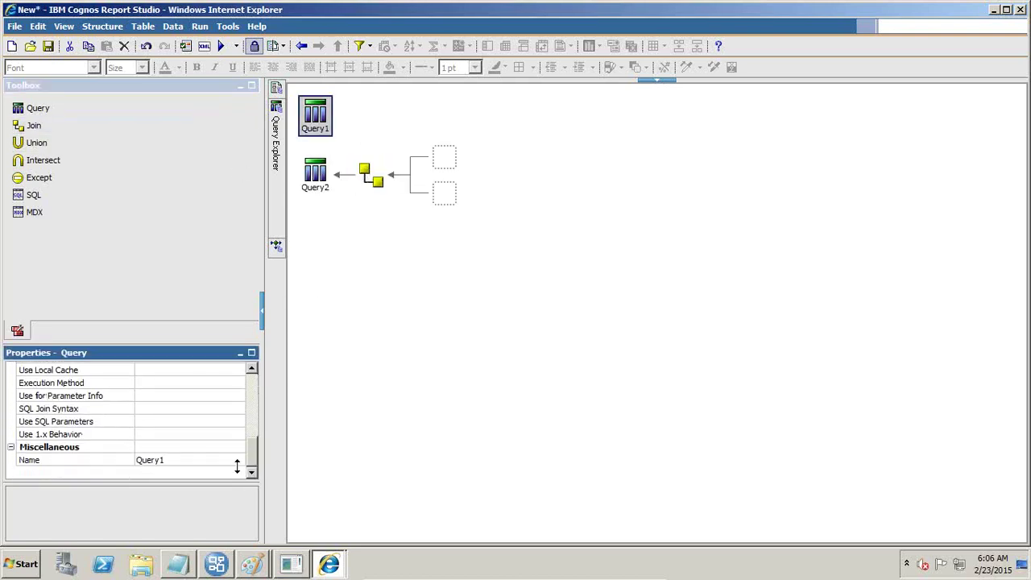
{"action": "left_click", "coordinate": [114, 459]}
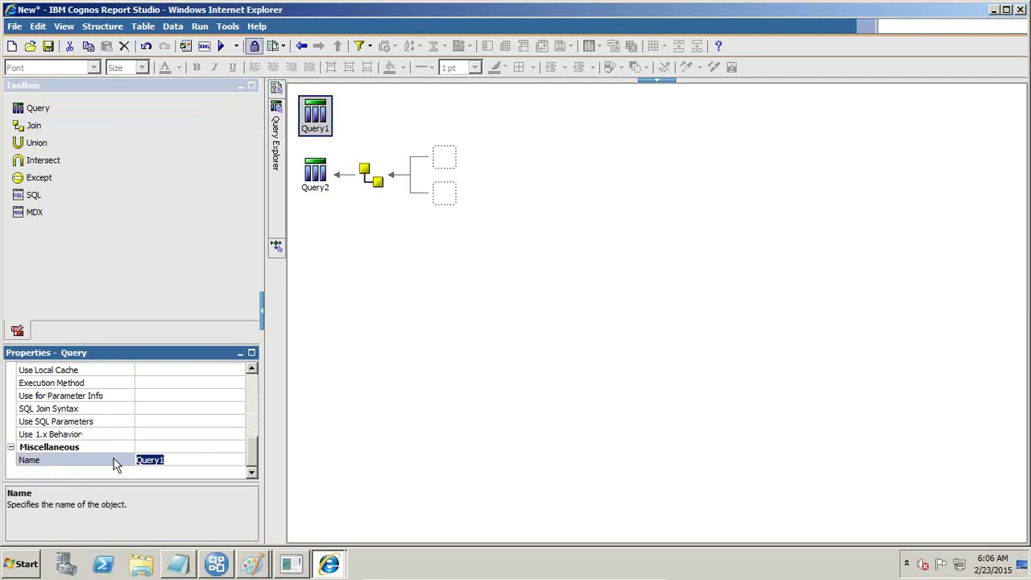
{"action": "type", "text": "F"}
{"action": "type", "text": "act_Cost_Time"}
Open the Fact_Cost_Time query and add TIME_ID from TIMES to its data items.
{"action": "left_click", "coordinate": [326, 128]}
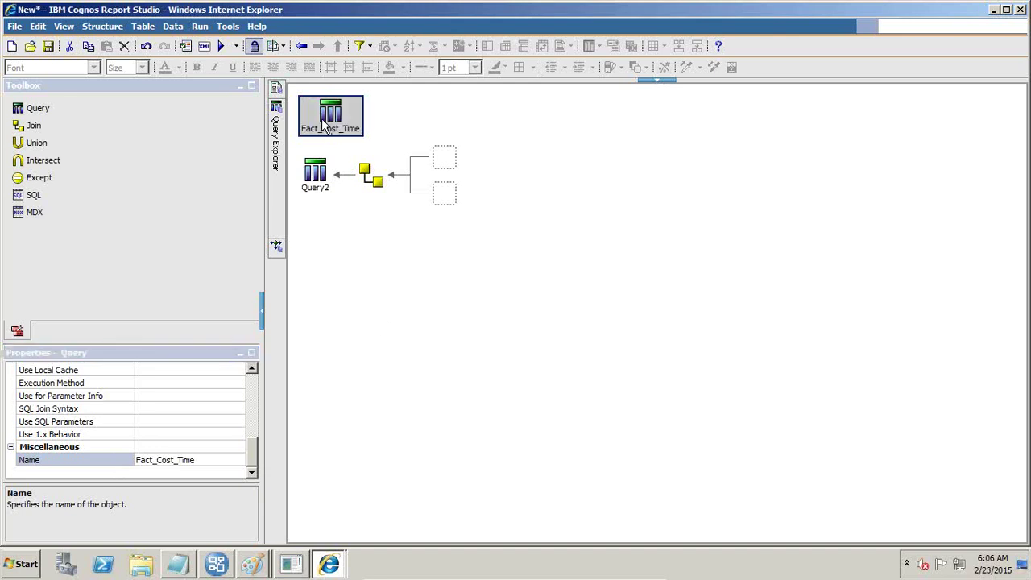
{"action": "double_click", "coordinate": [333, 121]}
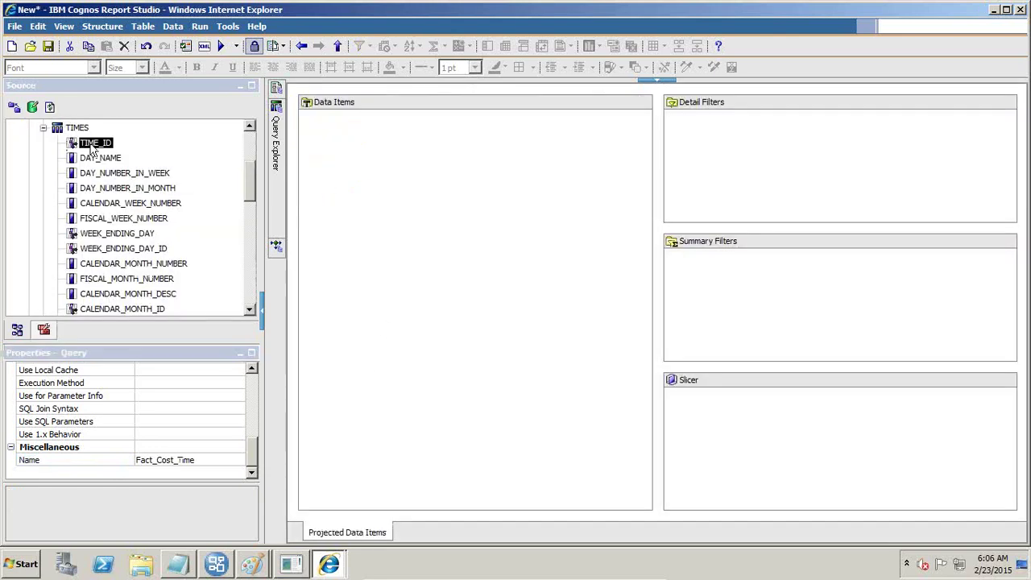
{"action": "left_click_drag", "start_coordinate": [101, 147], "coordinate": [326, 121]}
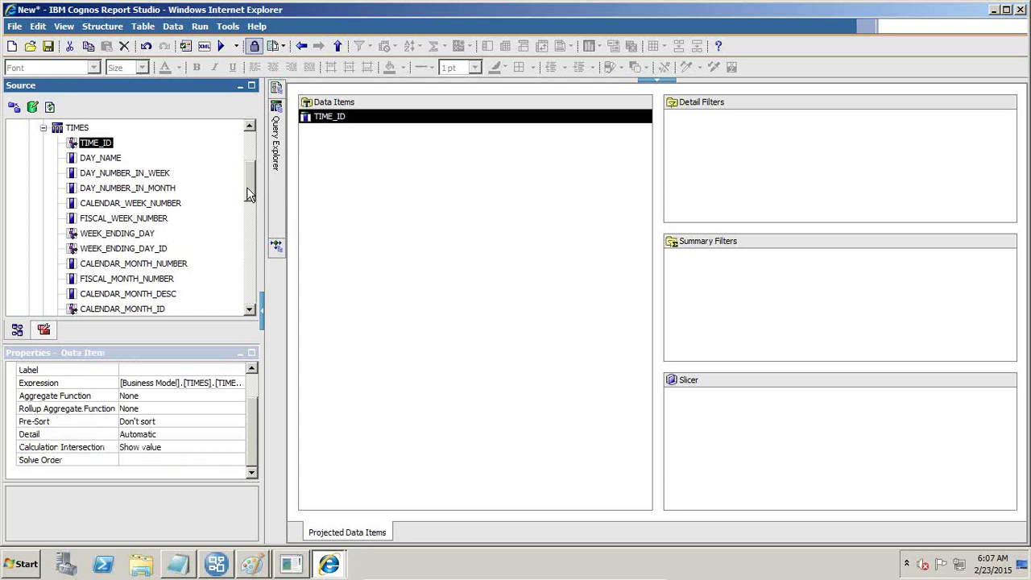
Add UNIT_COST and UNIT_PRICE from Fact COSTS to the data items of Fact_Cost_Time.
{"action": "left_click_drag", "start_coordinate": [252, 181], "coordinate": [252, 168]}
{"action": "scroll", "coordinate": [252, 171], "scroll_direction": "up", "scroll_amount": 3}
{"action": "left_click", "coordinate": [43, 265]}
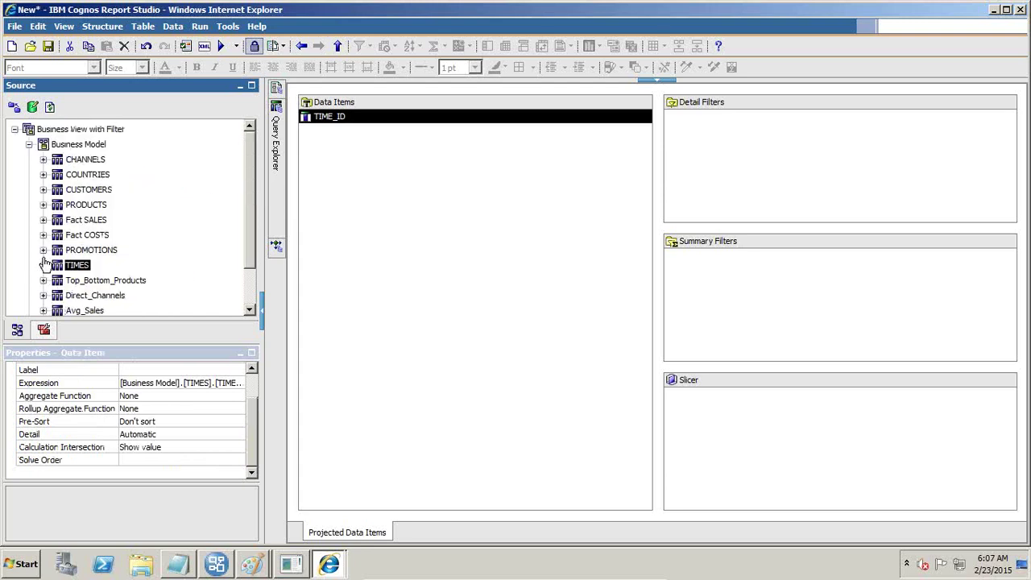
{"action": "left_click", "coordinate": [44, 235]}
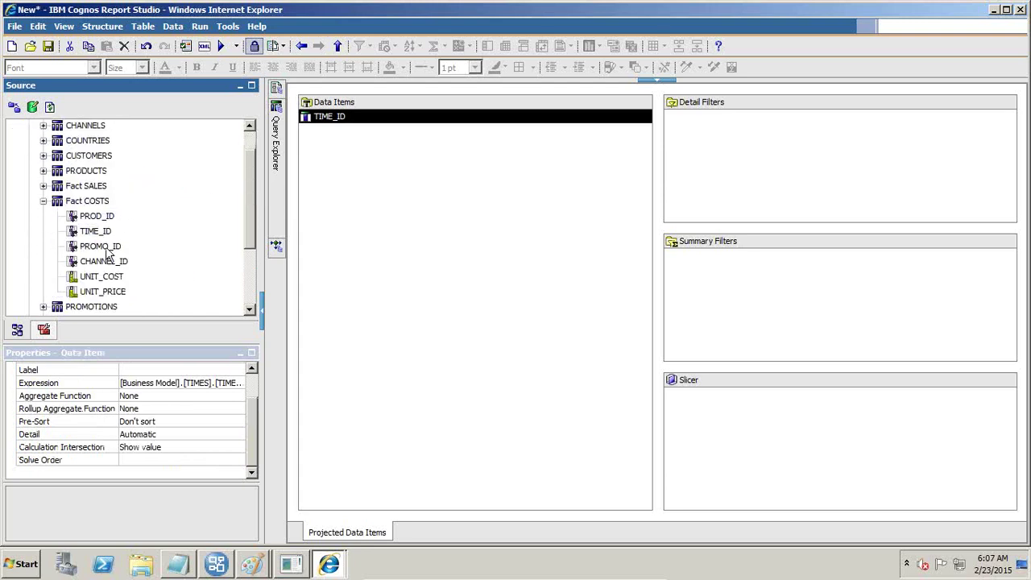
{"action": "left_click", "coordinate": [101, 276]}
{"action": "left_click", "coordinate": [103, 292], "text": "shift"}
{"action": "left_click_drag", "start_coordinate": [105, 297], "coordinate": [330, 225]}
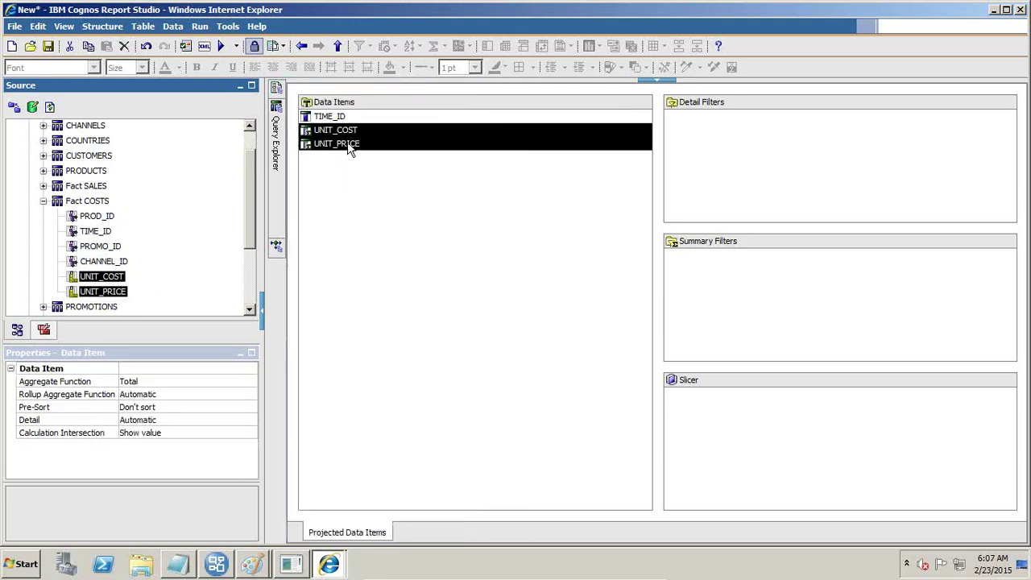
Return to the queries overview and add a new query below the join.
{"action": "mouse_move", "coordinate": [280, 133]}
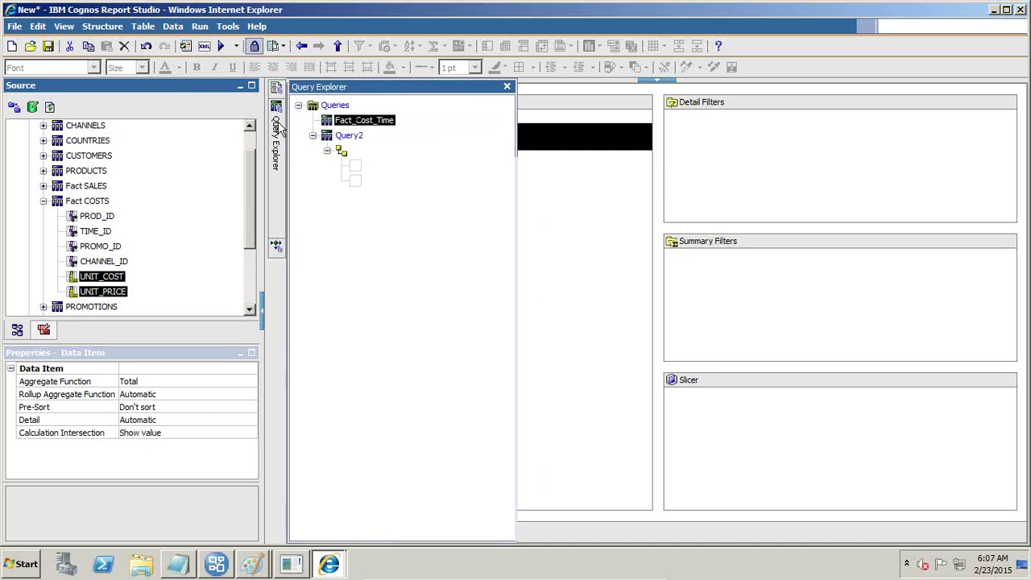
{"action": "left_click", "coordinate": [332, 110]}
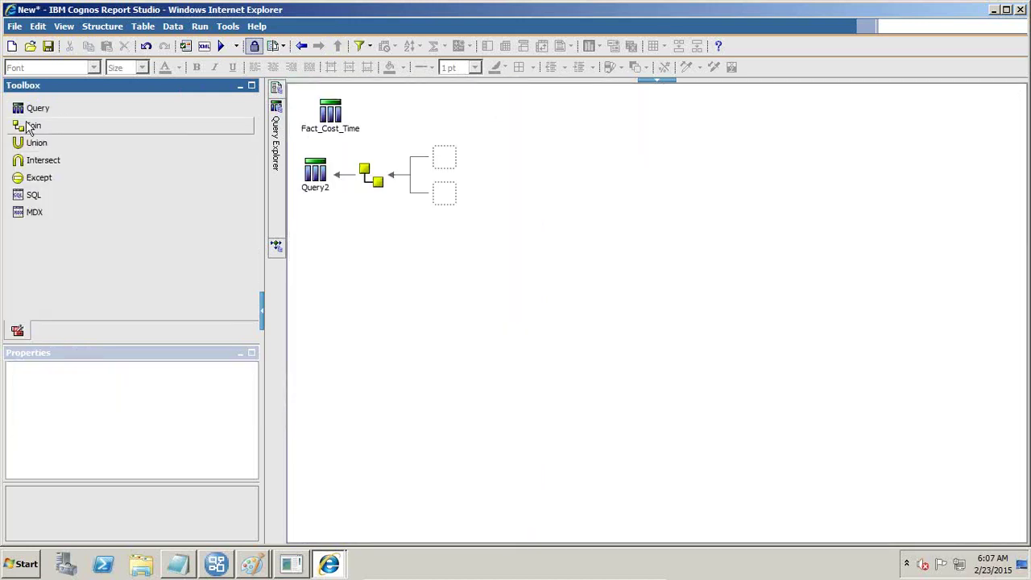
{"action": "left_click_drag", "start_coordinate": [370, 137], "coordinate": [315, 232]}
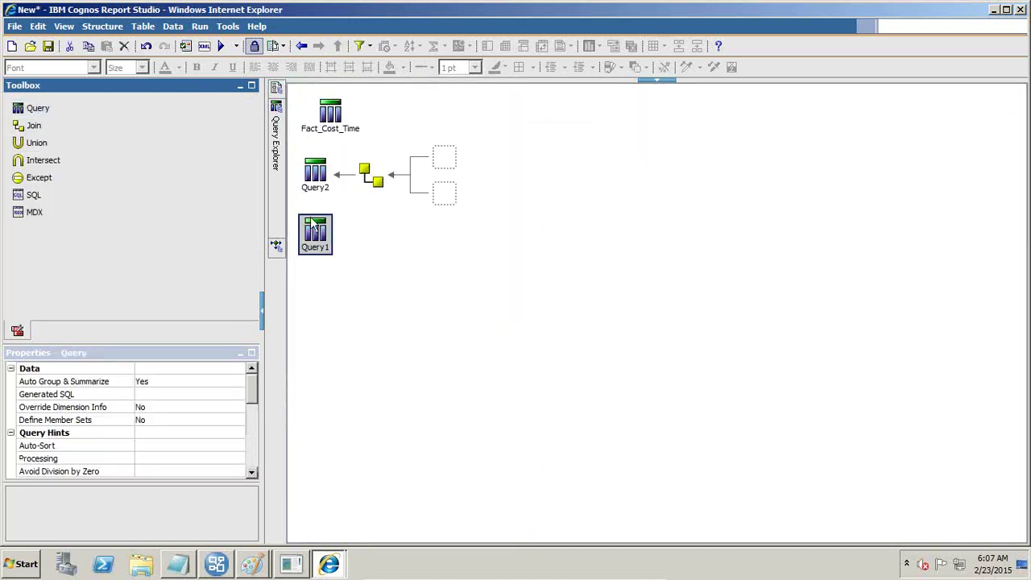
Open the new query below the join and rename it as Fact_Sales_Product_Time.
{"action": "double_click", "coordinate": [314, 233]}
{"action": "scroll", "coordinate": [161, 427], "scroll_direction": "down", "scroll_amount": 10}
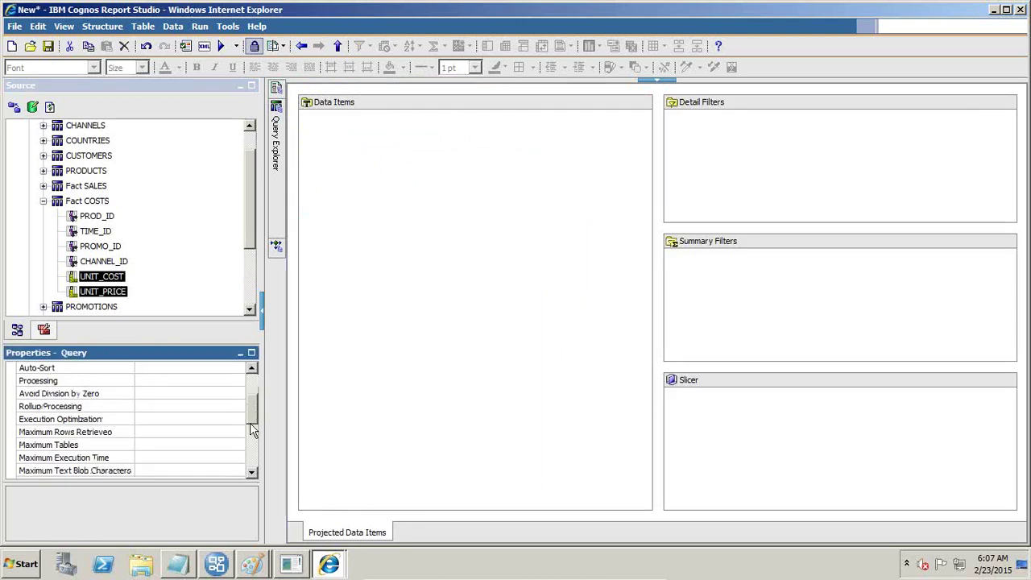
{"action": "left_click", "coordinate": [120, 458]}
{"action": "left_click", "coordinate": [120, 457]}
{"action": "type", "text": "F"}
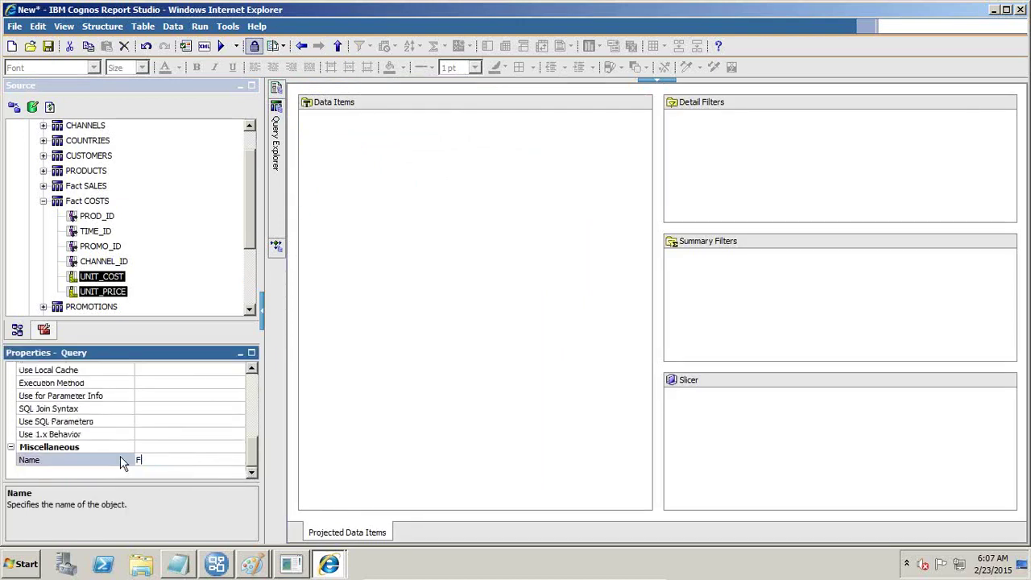
{"action": "type", "text": "act_Sales_Product_Time"}
{"action": "key", "text": "Return"}
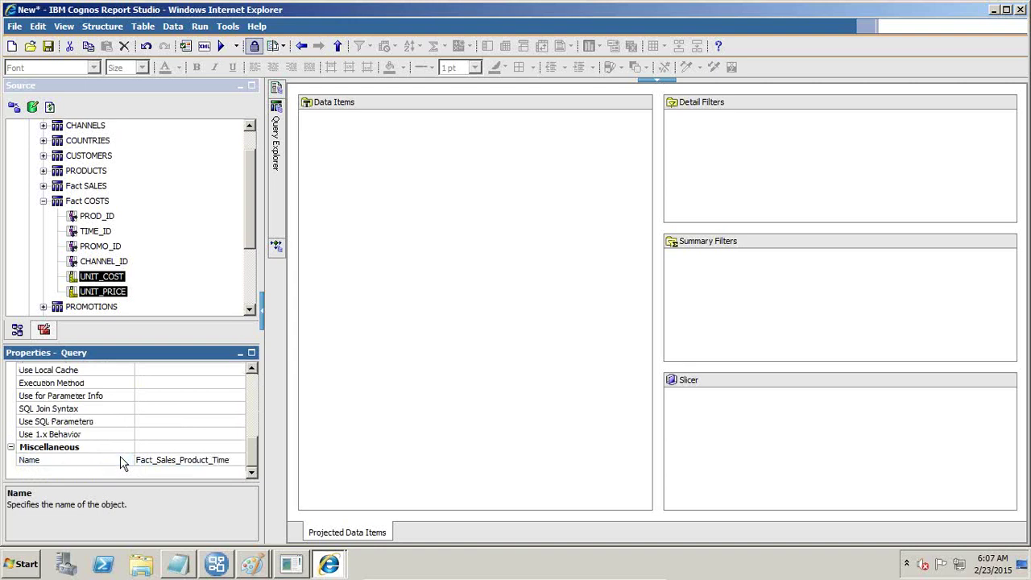
Add PROD_CATEGORY, PROD_SUBCATEGORY and PROD_NAME from PRODUCTS to the data items of Fact_Sales_Product_Time.
{"action": "left_click", "coordinate": [256, 245]}
{"action": "left_click", "coordinate": [43, 201]}
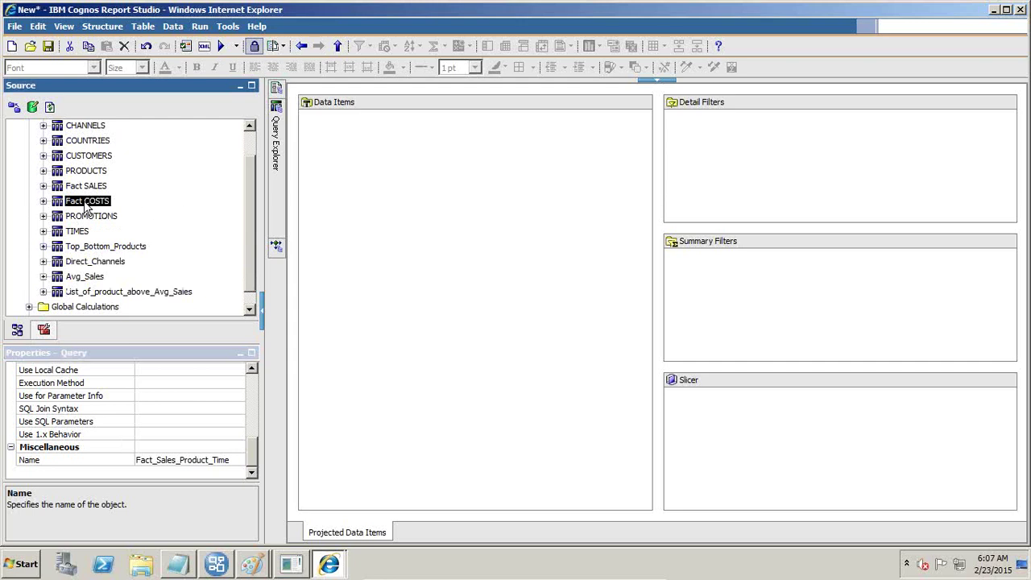
{"action": "left_click", "coordinate": [43, 186]}
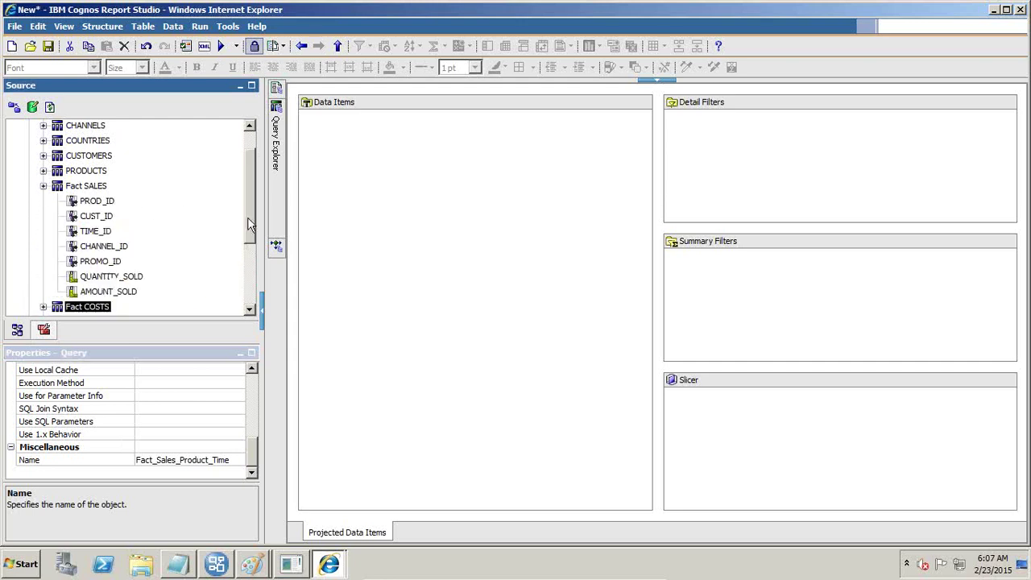
{"action": "left_click", "coordinate": [43, 170]}
{"action": "left_click", "coordinate": [120, 233]}
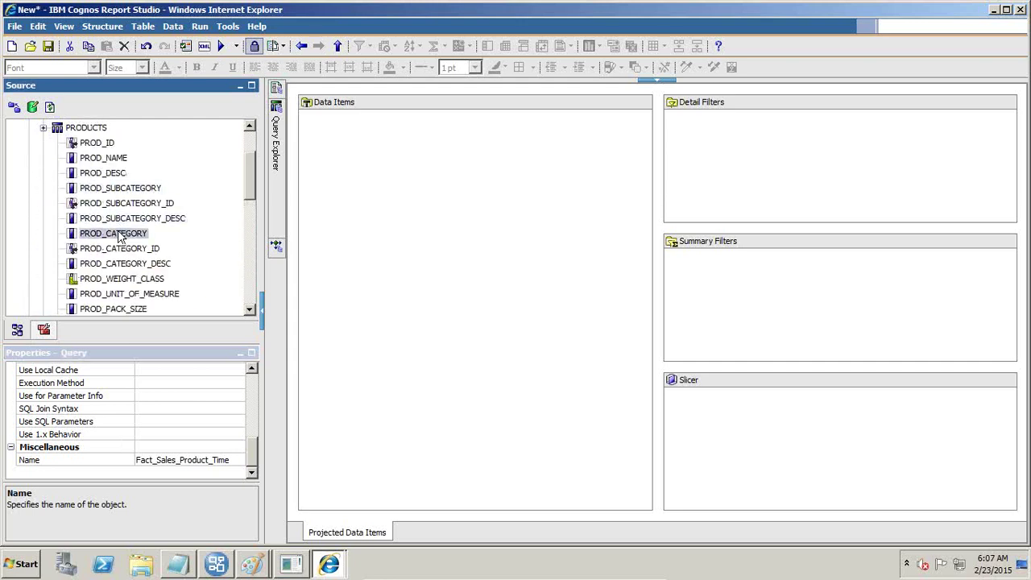
{"action": "left_click", "coordinate": [122, 189], "text": "ctrl"}
{"action": "left_click", "coordinate": [115, 160], "text": "ctrl"}
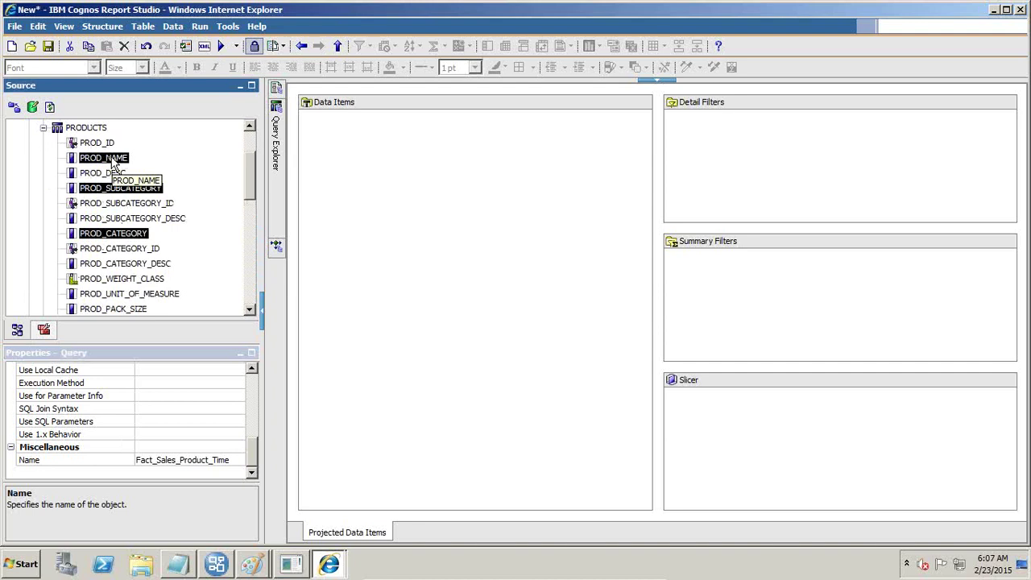
{"action": "left_click_drag", "start_coordinate": [113, 164], "coordinate": [359, 158]}
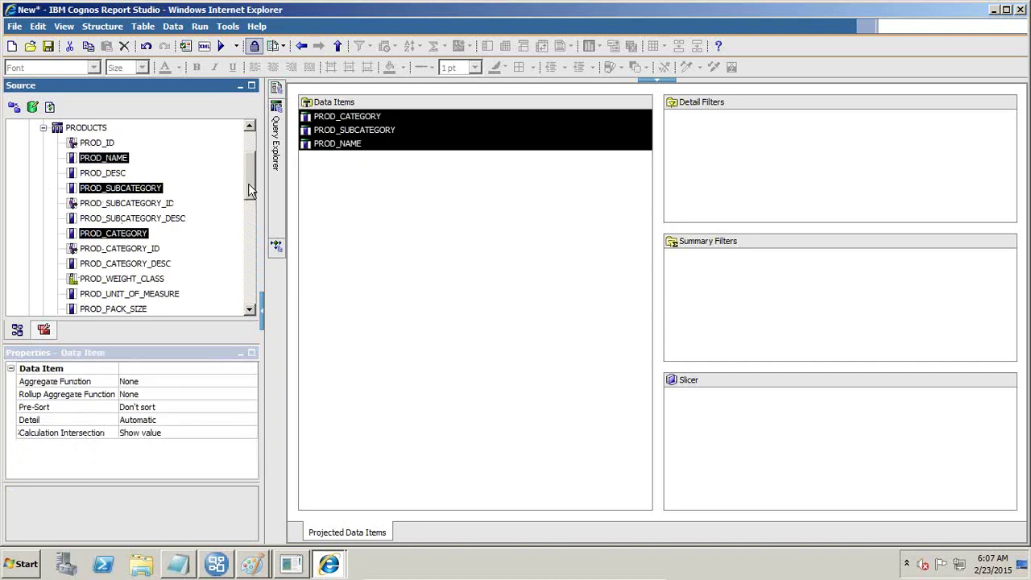
Add TIME_ID and AMOUNT_SOLD from Fact SALES to the data items of Fact_Sales_Product_Time.
{"action": "left_click", "coordinate": [42, 127]}
{"action": "left_click_drag", "start_coordinate": [87, 188], "coordinate": [352, 201]}
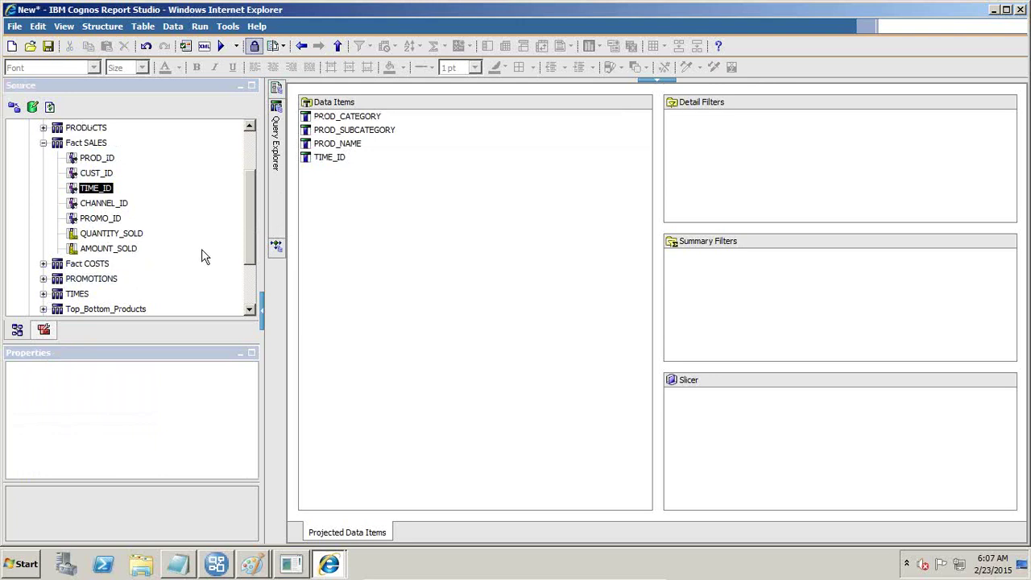
{"action": "left_click_drag", "start_coordinate": [249, 253], "coordinate": [249, 214]}
{"action": "left_click", "coordinate": [86, 220]}
{"action": "left_click", "coordinate": [44, 220]}
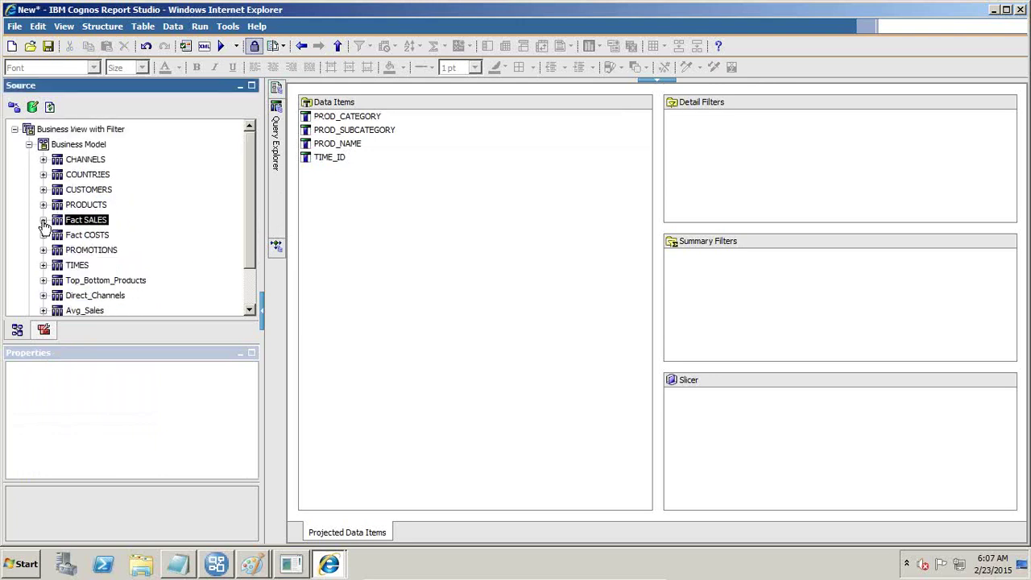
{"action": "left_click", "coordinate": [43, 220]}
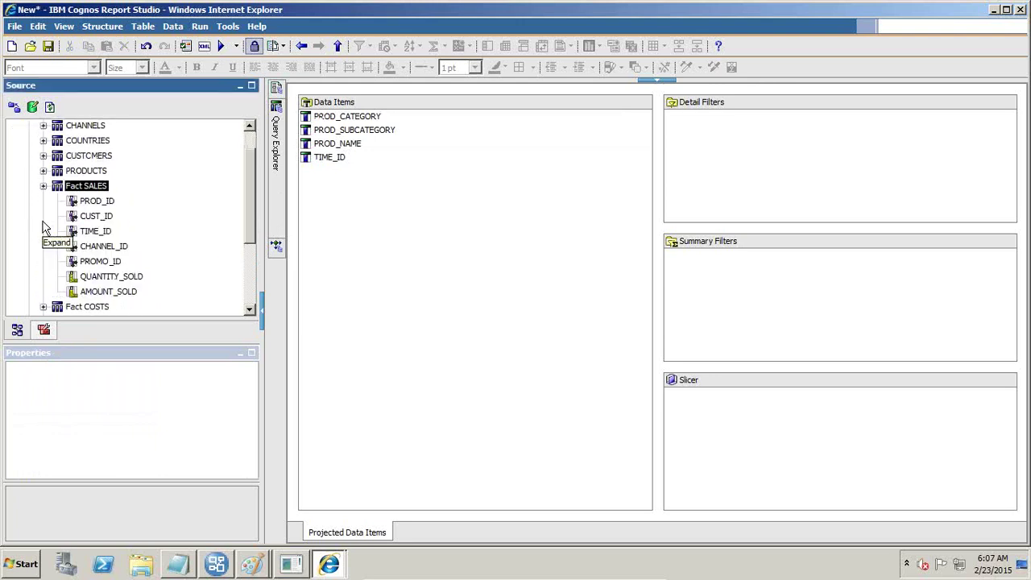
{"action": "left_click", "coordinate": [92, 278]}
{"action": "left_click", "coordinate": [103, 292]}
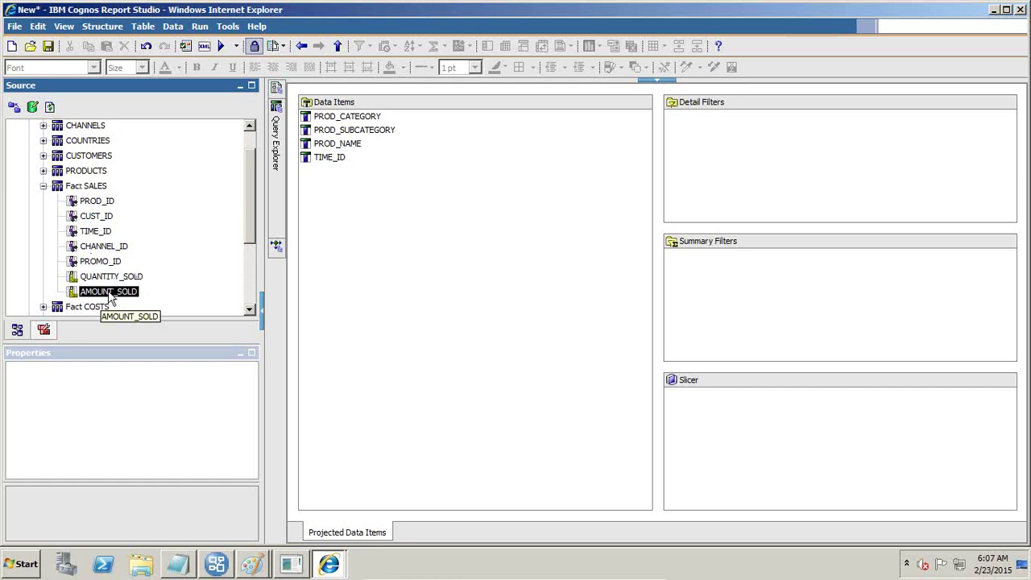
{"action": "left_click_drag", "start_coordinate": [103, 291], "coordinate": [340, 241]}
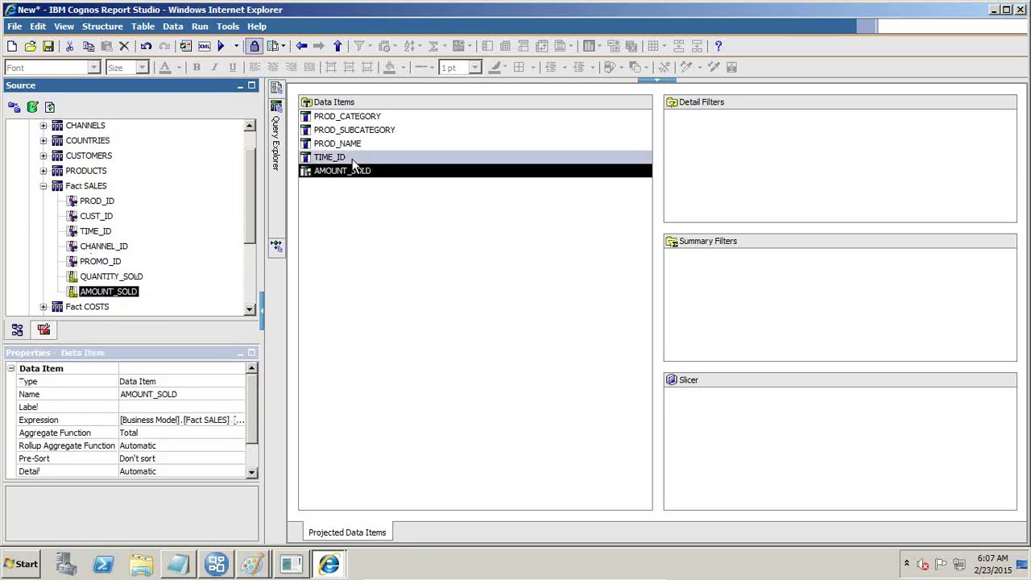
Return to the queries overview and place Fact_Cost_Time and Fact_Sales_Product_Time as the first and second inputs of the join.
{"action": "mouse_move", "coordinate": [277, 113]}
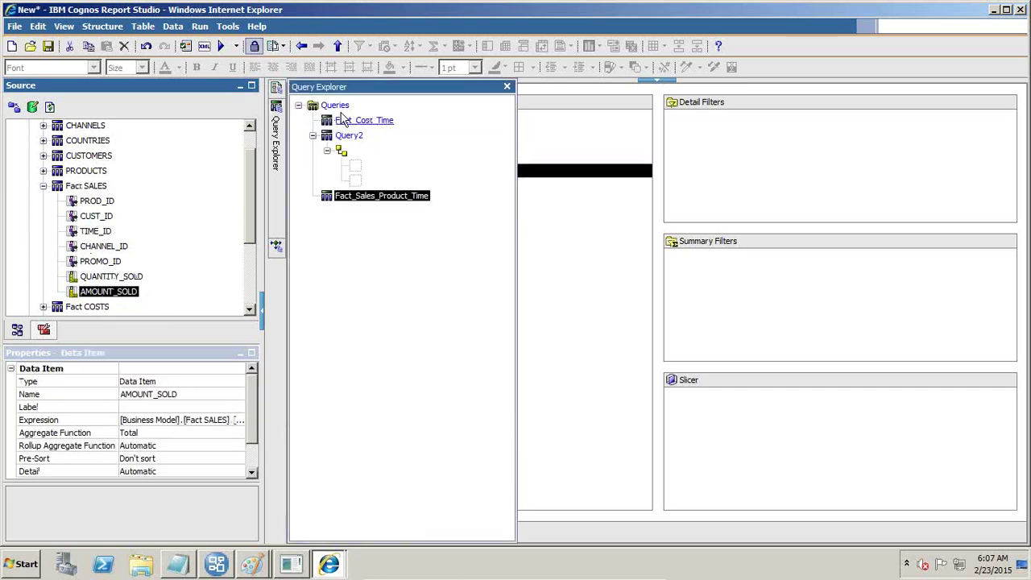
{"action": "left_click", "coordinate": [335, 105]}
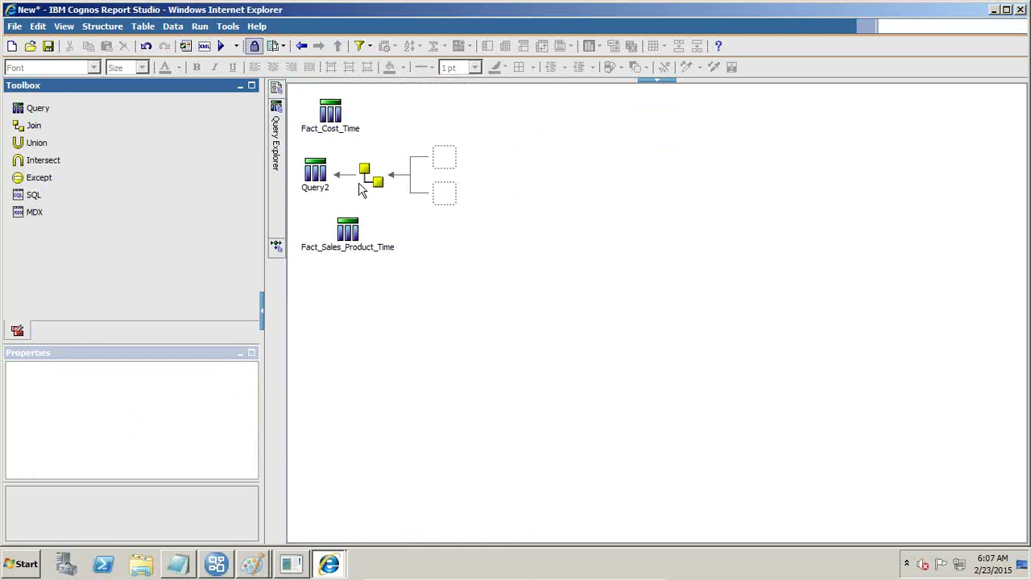
{"action": "left_click", "coordinate": [343, 243]}
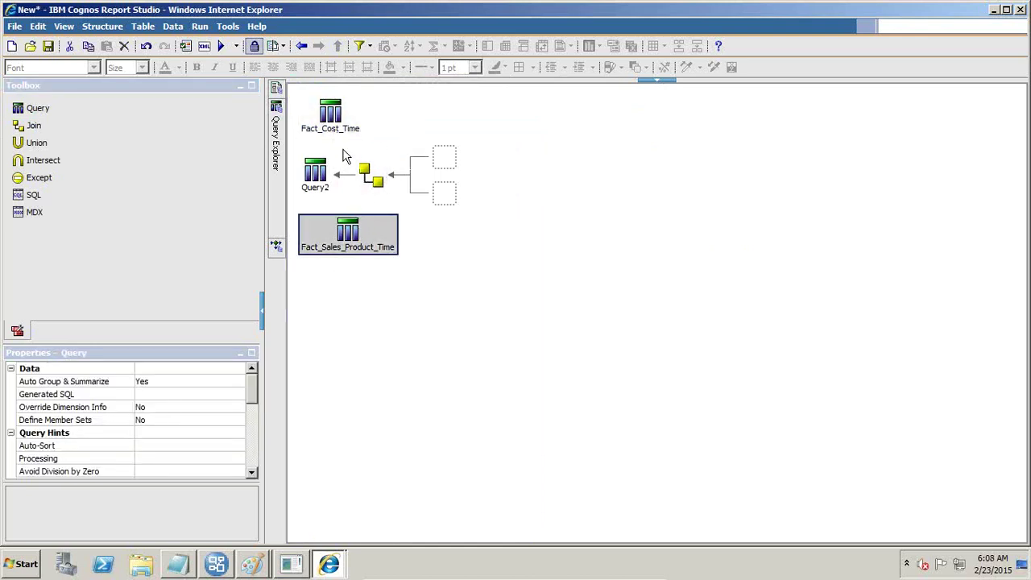
{"action": "left_click_drag", "start_coordinate": [332, 115], "coordinate": [443, 160]}
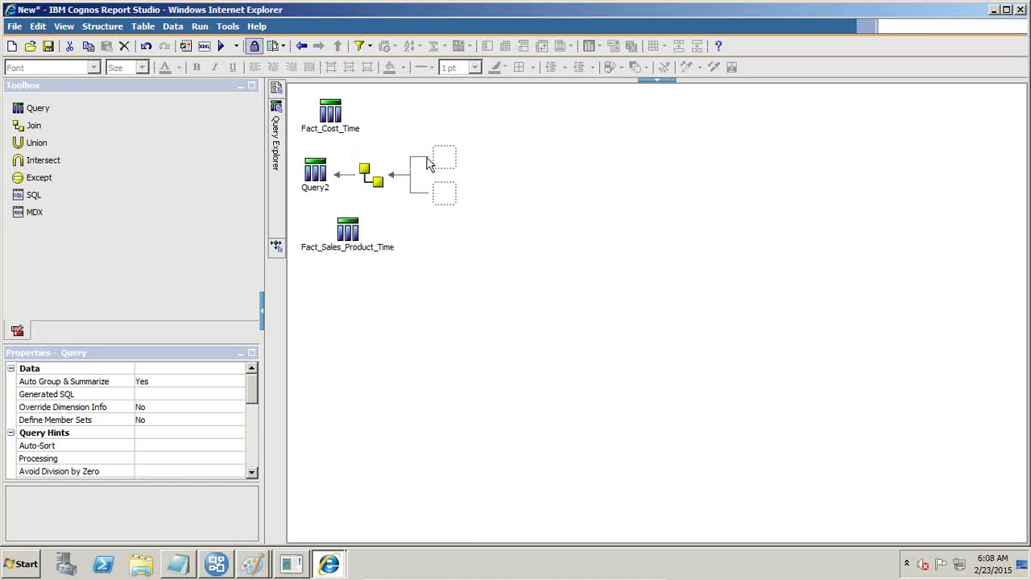
{"action": "left_click_drag", "start_coordinate": [349, 244], "coordinate": [443, 205]}
Create a join link between TIME_ID in Fact_Cost_Time and TIME_ID in Fact_Sales_Product_Time, keeping Fact_Cost_Time's cardinality at 1..n.
{"action": "double_click", "coordinate": [374, 198]}
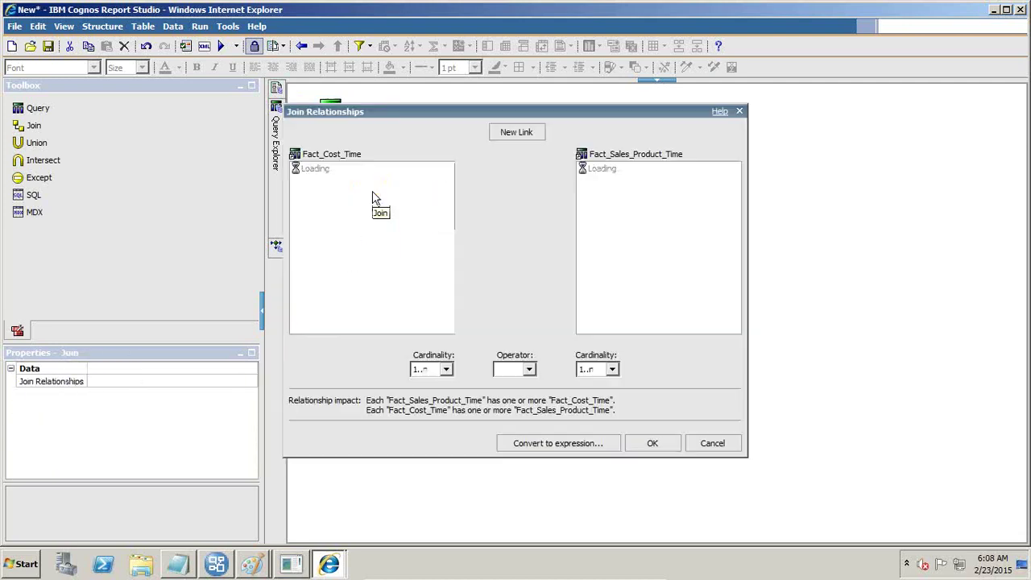
{"action": "left_click", "coordinate": [600, 210]}
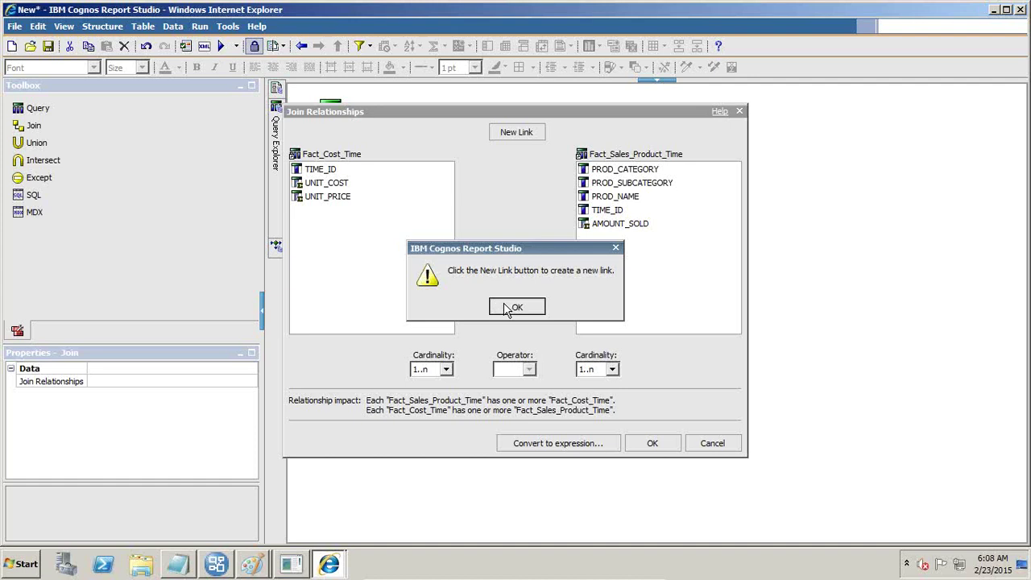
{"action": "left_click", "coordinate": [513, 309]}
{"action": "left_click", "coordinate": [515, 132]}
{"action": "left_click", "coordinate": [600, 211]}
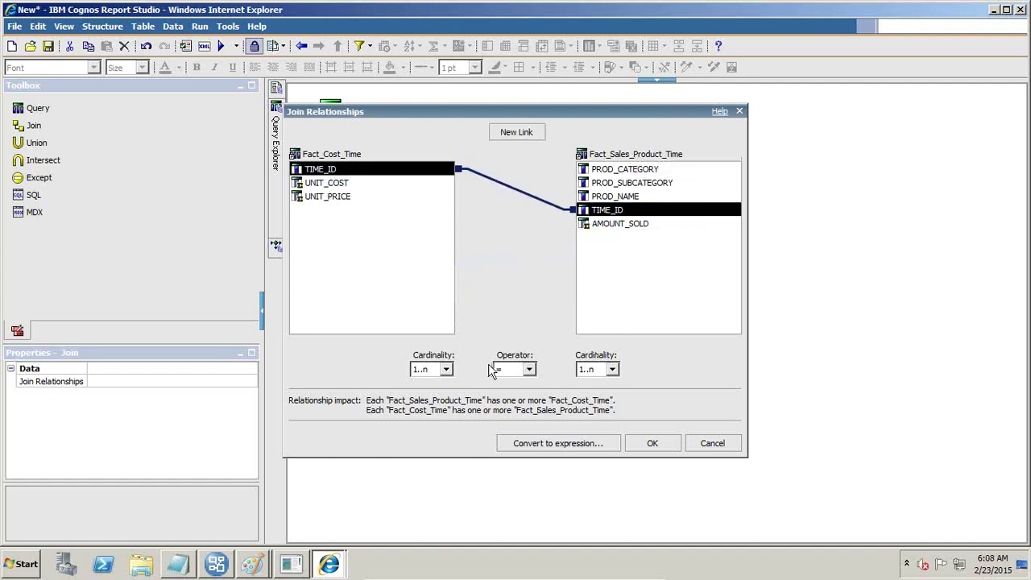
{"action": "left_click", "coordinate": [435, 369]}
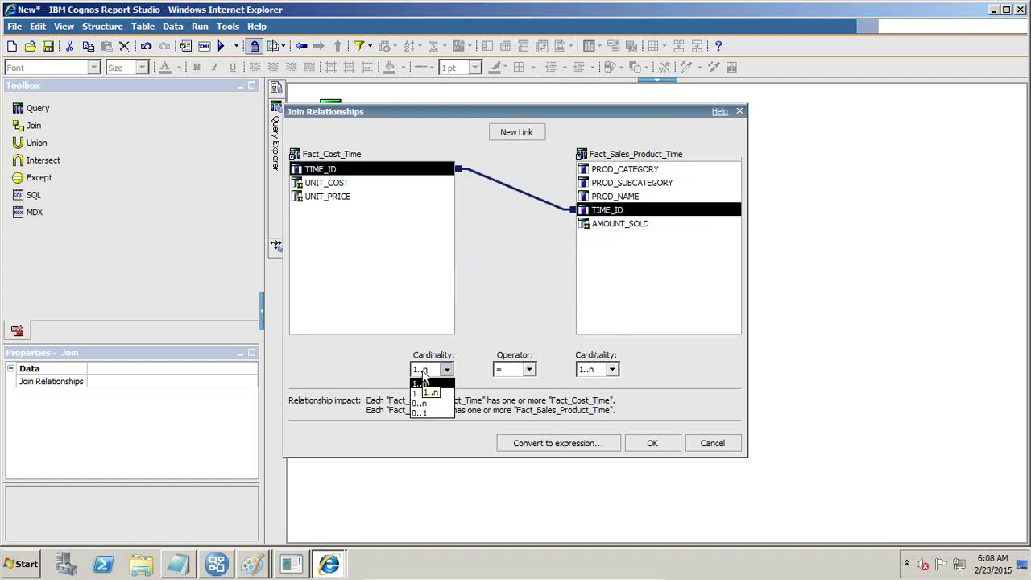
{"action": "left_click", "coordinate": [422, 382]}
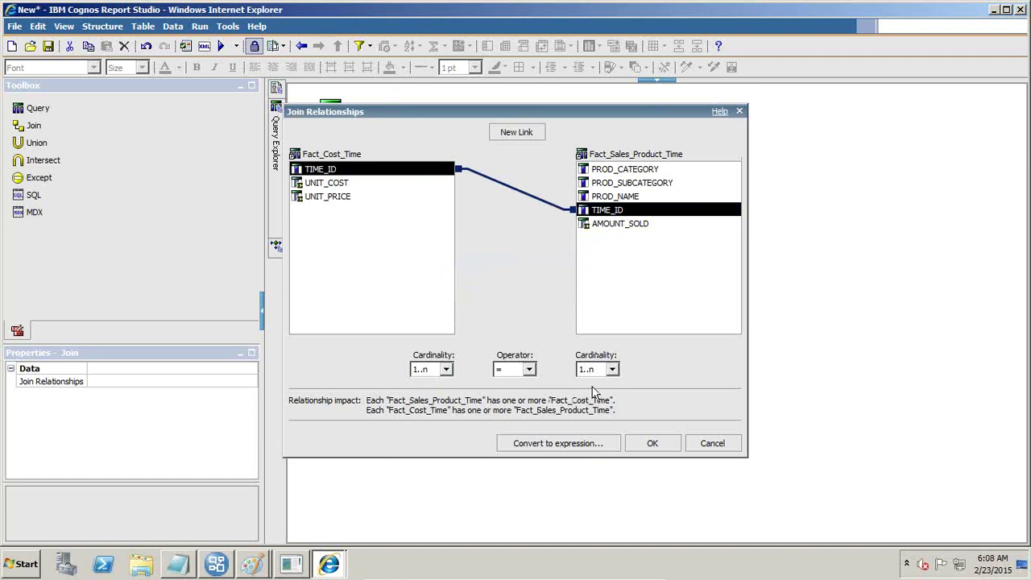
Convert the TIME_ID join link to an expression, validate it and accept the join definition.
{"action": "left_click", "coordinate": [568, 444]}
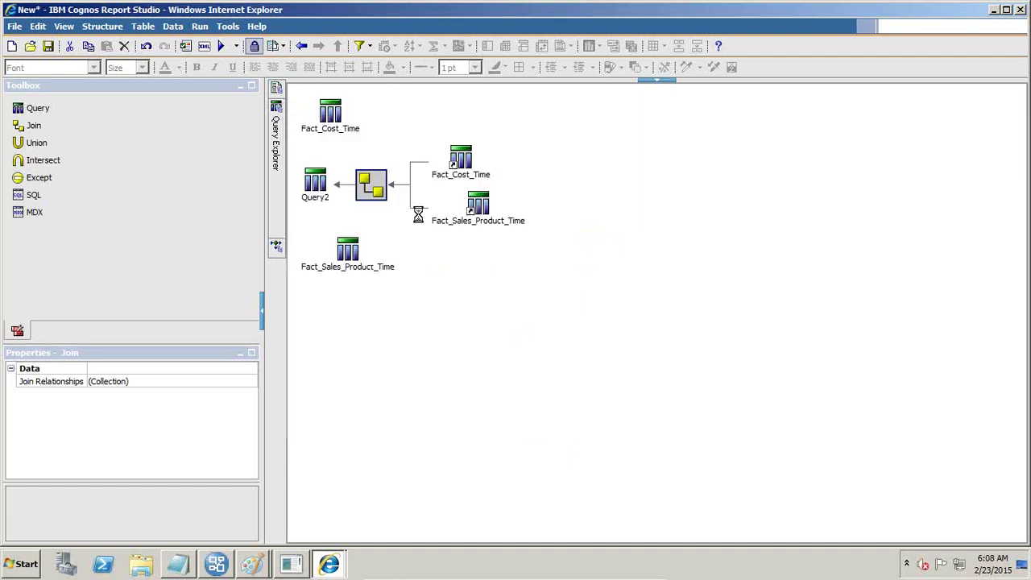
{"action": "left_click_drag", "start_coordinate": [738, 167], "coordinate": [456, 163]}
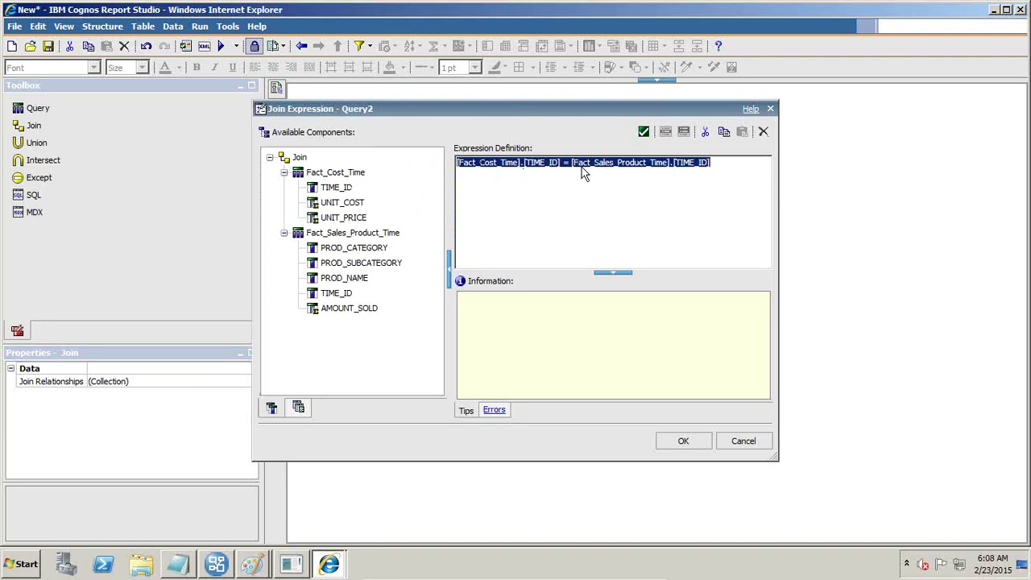
{"action": "left_click", "coordinate": [644, 131]}
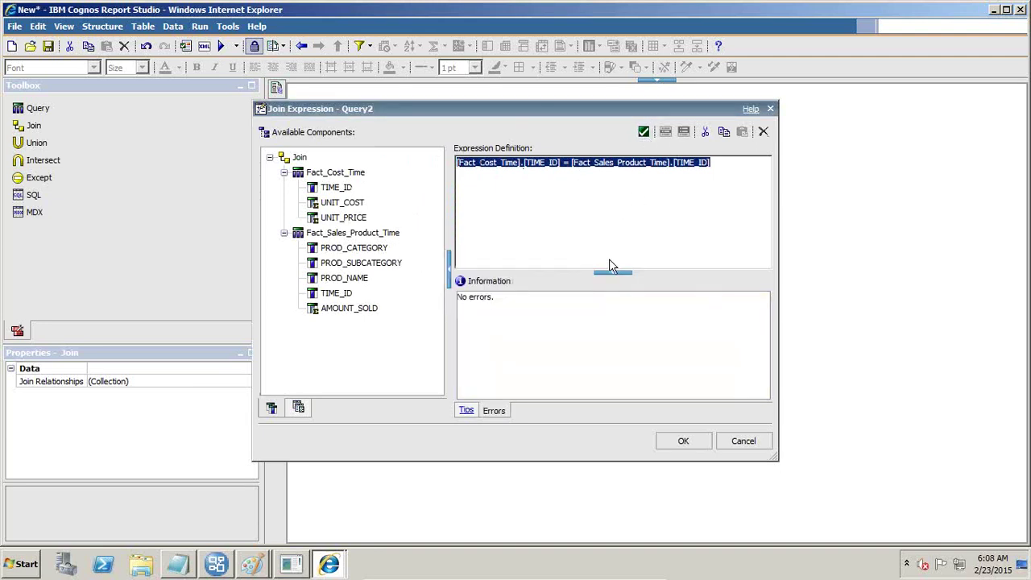
{"action": "left_click", "coordinate": [668, 444]}
Open Query2, the result query of the join, and rename it as Fact_Sales_Cost.
{"action": "left_click", "coordinate": [315, 186]}
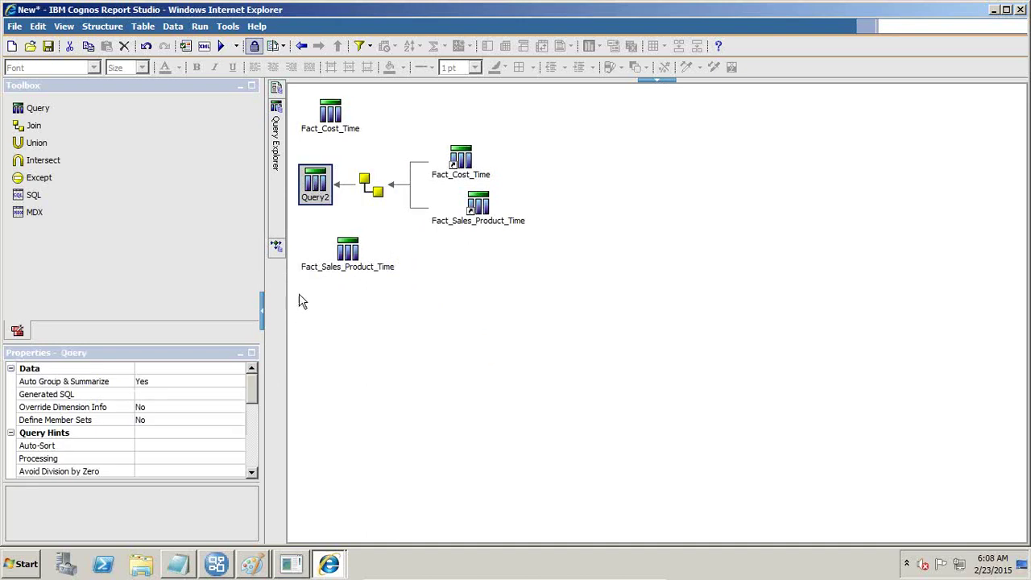
{"action": "double_click", "coordinate": [328, 197]}
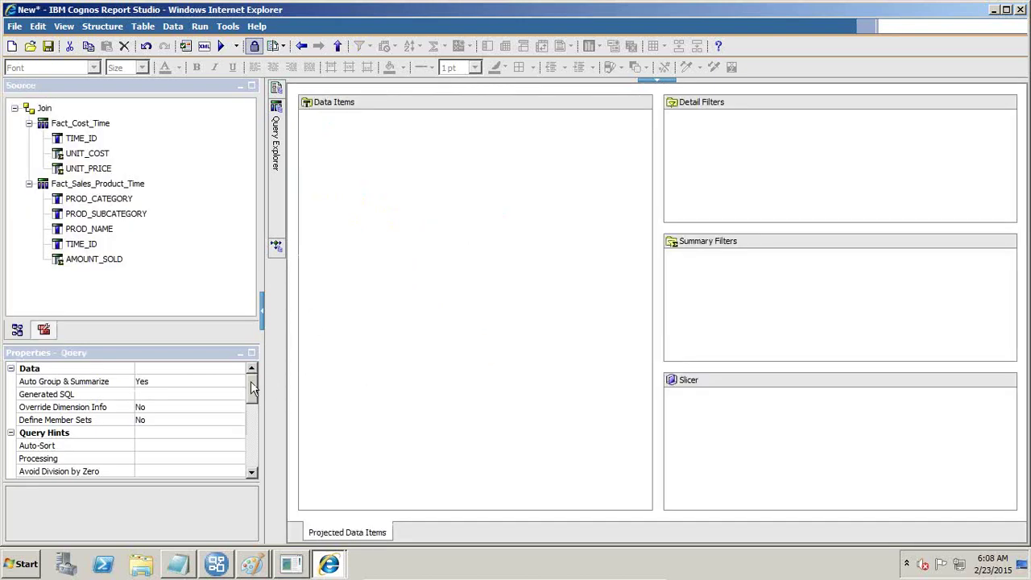
{"action": "scroll", "coordinate": [251, 386], "scroll_direction": "down", "scroll_amount": 5}
{"action": "left_click", "coordinate": [103, 460]}
{"action": "type", "text": "Fact_Sales_Cost"}
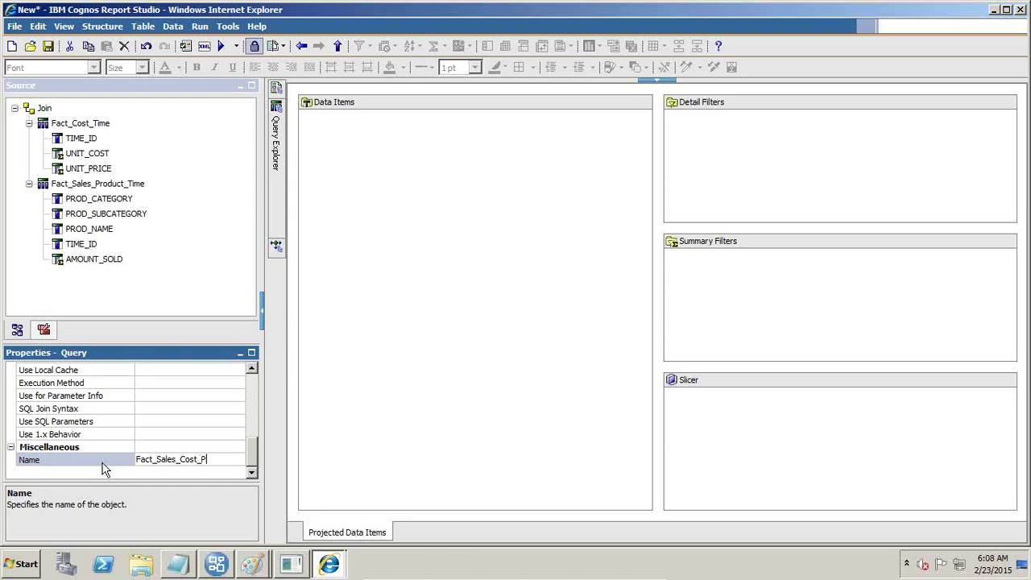
{"action": "key", "text": "Return"}
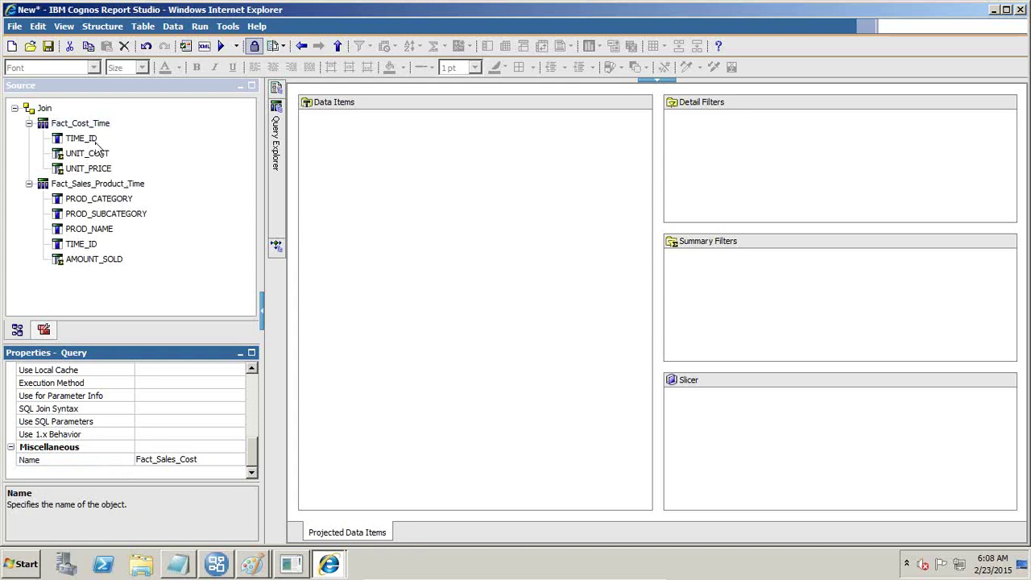
Add PROD_CATEGORY, PROD_SUBCATEGORY, PROD_NAME and AMOUNT_SOLD from Fact_Sales_Product_Time, plus UNIT_COST from Fact_Cost_Time, to the data items of Fact_Sales_Cost.
{"action": "left_click", "coordinate": [92, 198]}
{"action": "left_click", "coordinate": [97, 214], "text": "ctrl"}
{"action": "left_click", "coordinate": [87, 232], "text": "ctrl"}
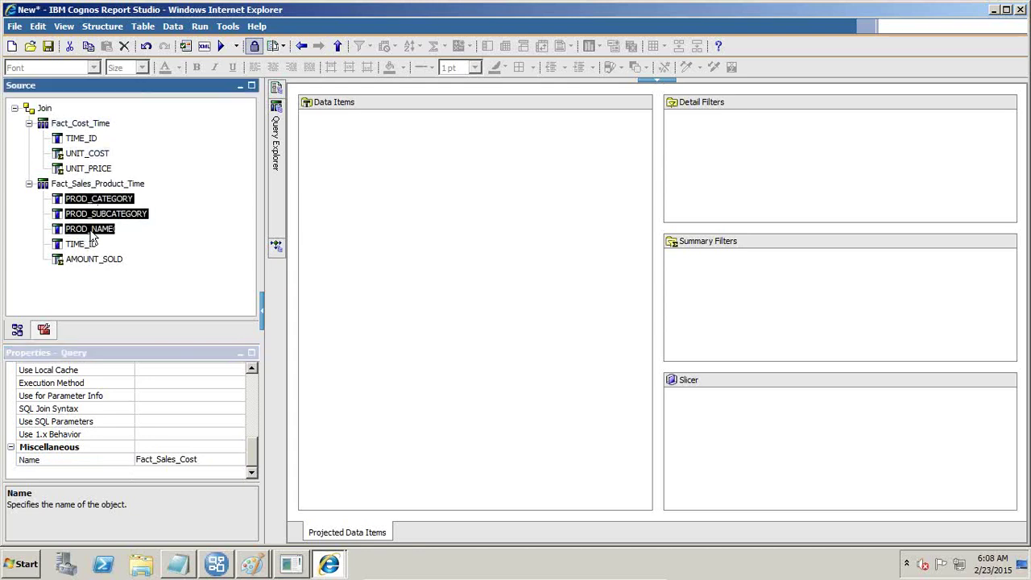
{"action": "left_click_drag", "start_coordinate": [89, 232], "coordinate": [346, 177]}
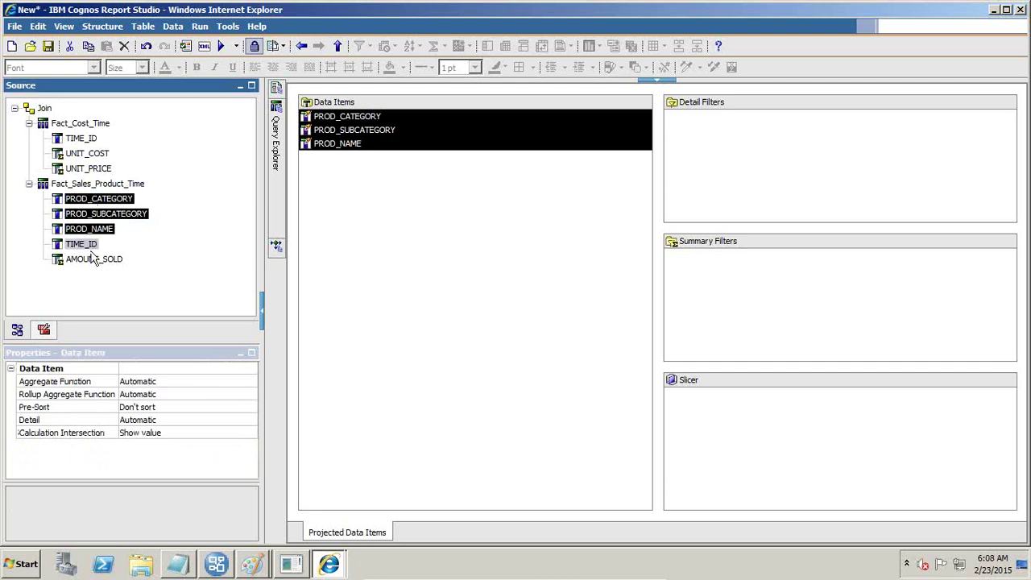
{"action": "left_click_drag", "start_coordinate": [93, 258], "coordinate": [324, 219]}
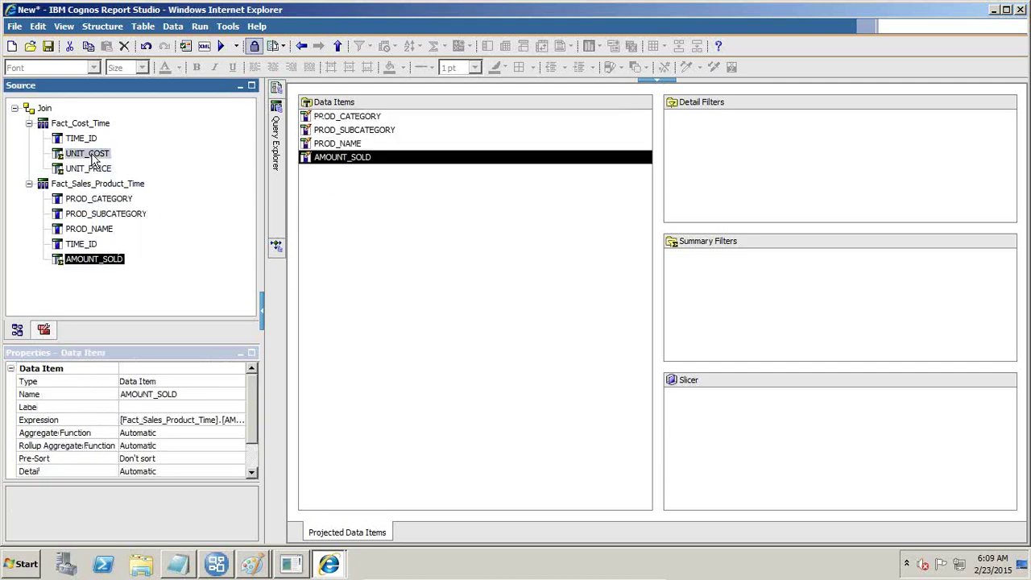
{"action": "left_click_drag", "start_coordinate": [93, 154], "coordinate": [340, 176]}
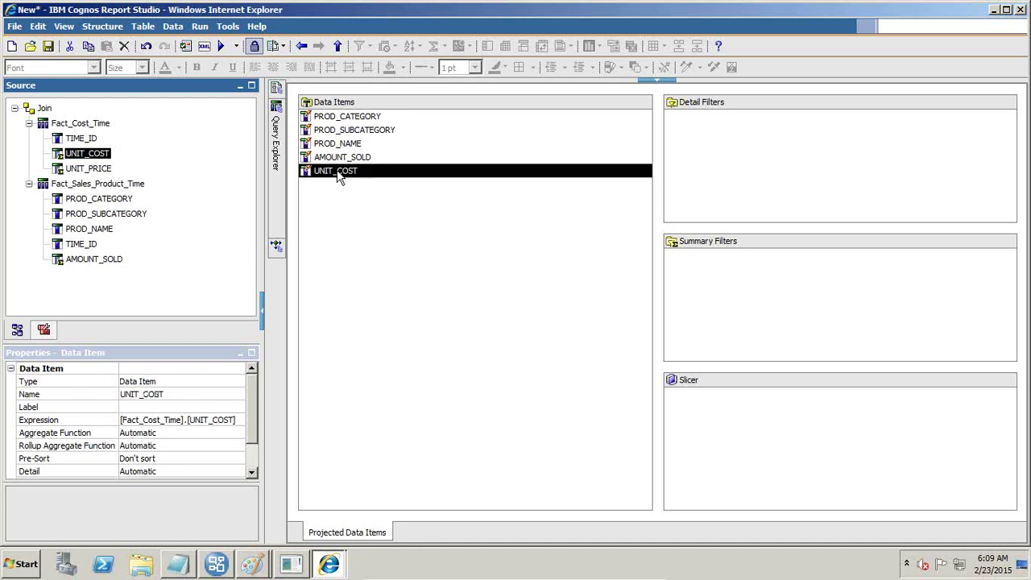
Check the report's generated SQL and close its window.
{"action": "left_click", "coordinate": [228, 26]}
{"action": "left_click", "coordinate": [241, 86]}
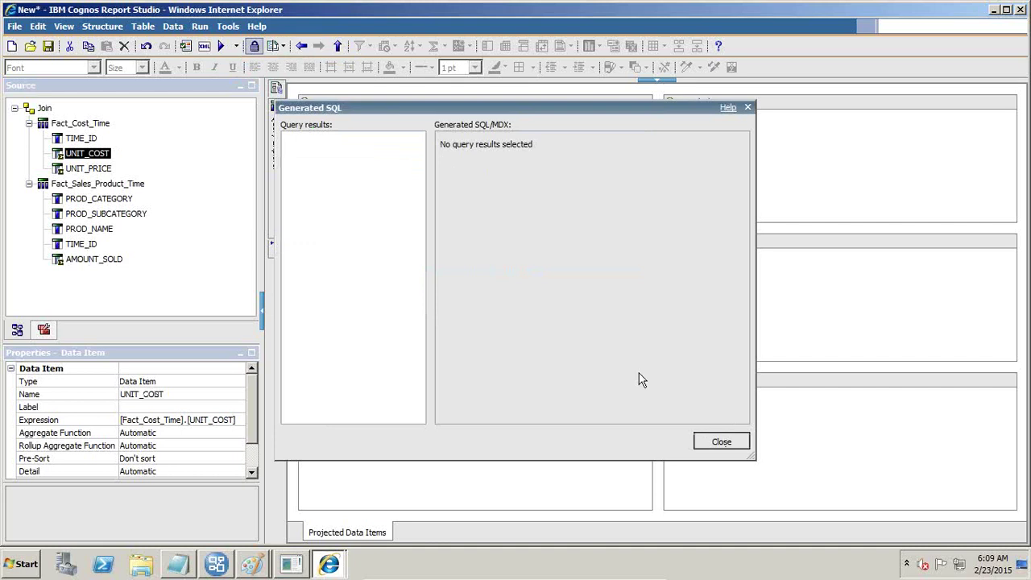
{"action": "left_click", "coordinate": [721, 442]}
Save the report as Multiple_Fact_Tables_Solution in the Business View with Filter folder.
{"action": "left_click", "coordinate": [48, 46]}
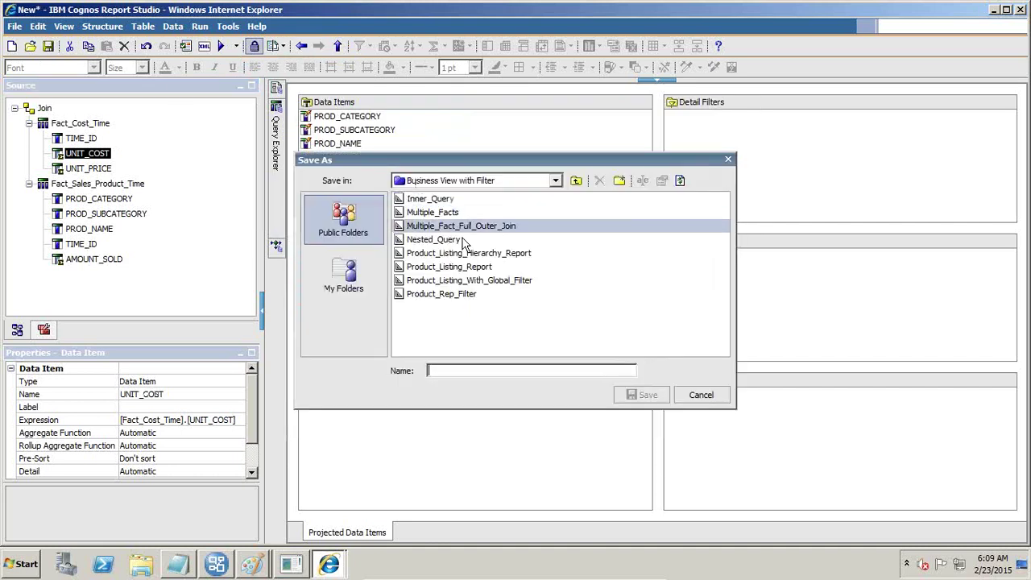
{"action": "left_click", "coordinate": [464, 370]}
{"action": "type", "text": "Multiple_Fact_Taples_Solution"}
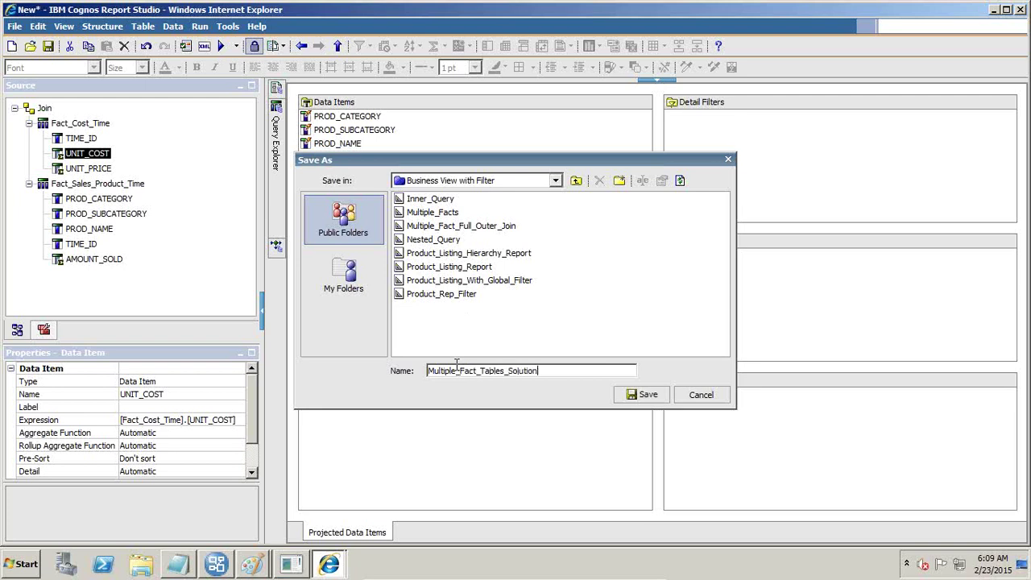
{"action": "key", "text": "Return"}
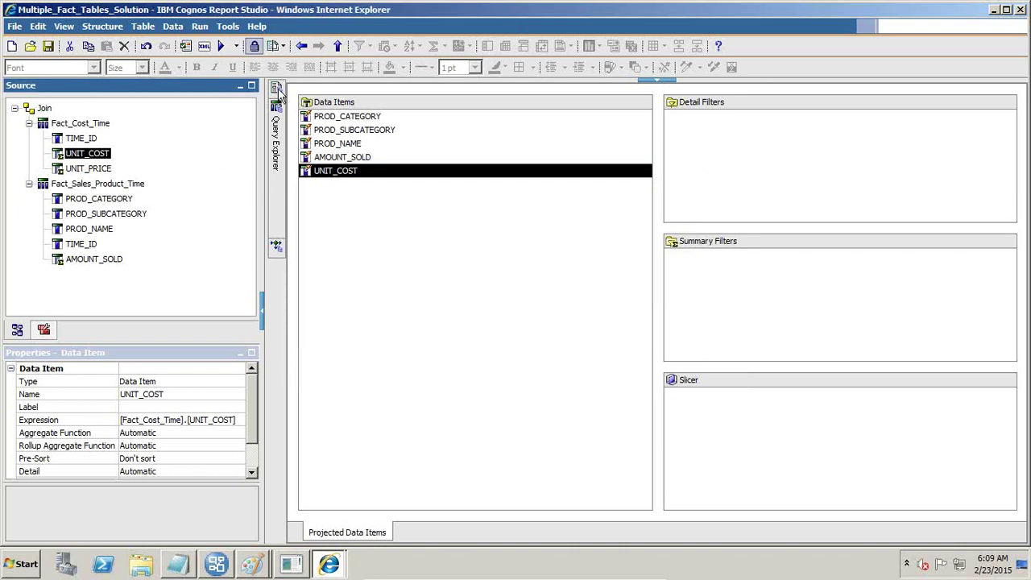
Open the report page and set the empty list's query to Fact_Sales_Product_Time.
{"action": "mouse_move", "coordinate": [278, 91]}
{"action": "left_click", "coordinate": [348, 123]}
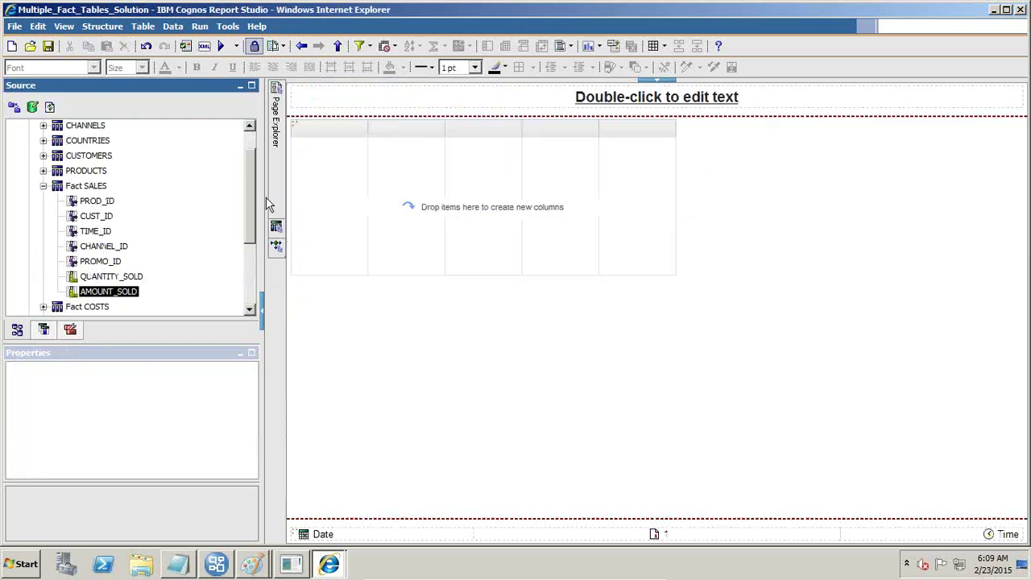
{"action": "left_click", "coordinate": [326, 195]}
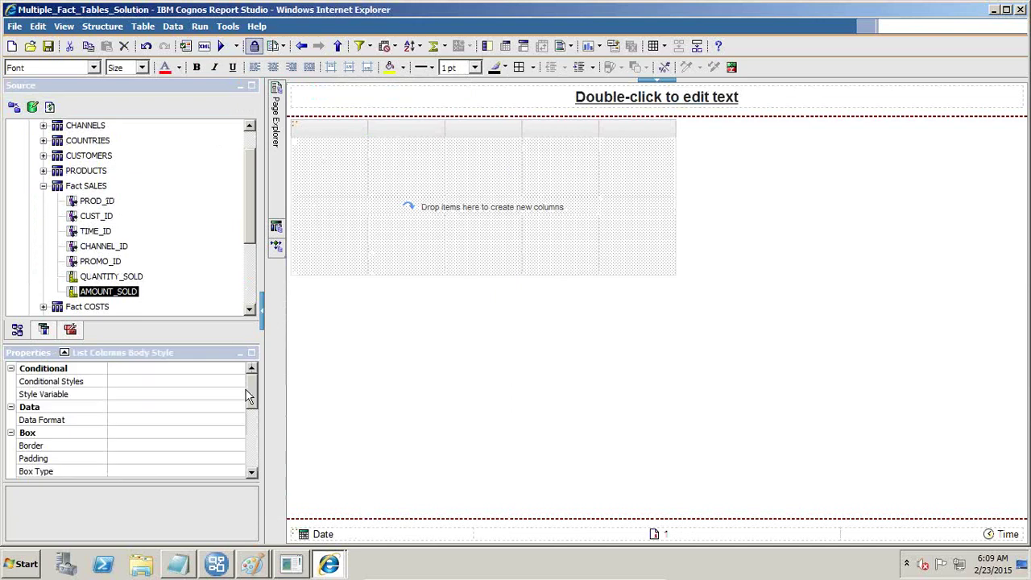
{"action": "left_click_drag", "start_coordinate": [248, 395], "coordinate": [241, 464]}
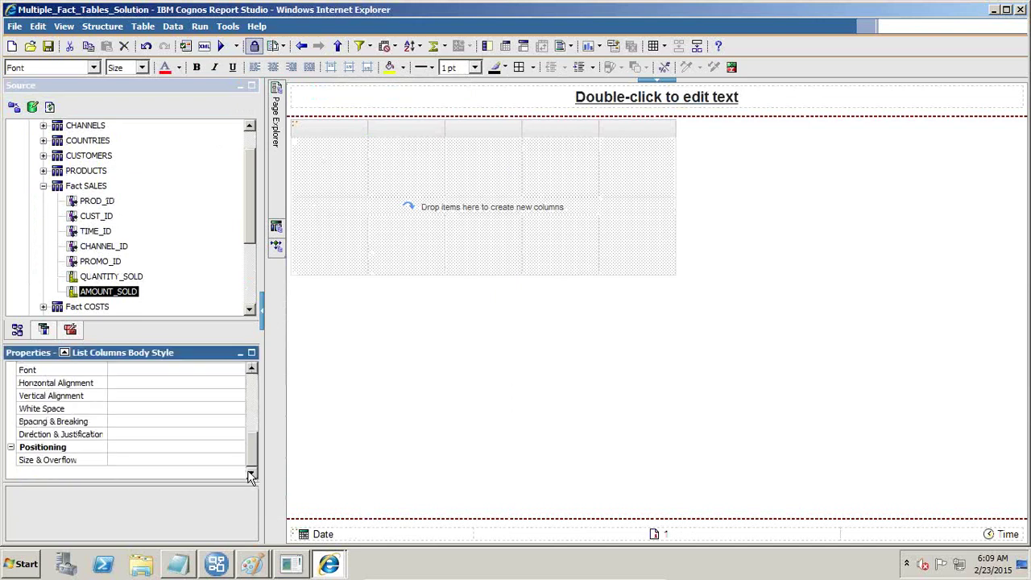
{"action": "left_click", "coordinate": [296, 127]}
{"action": "left_click_drag", "start_coordinate": [253, 422], "coordinate": [251, 375]}
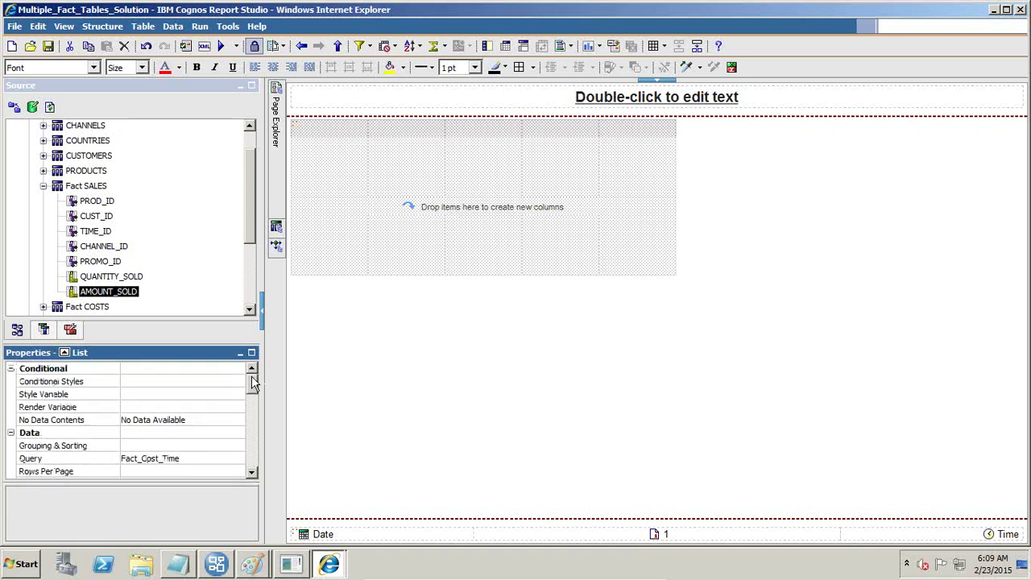
{"action": "left_click", "coordinate": [319, 166]}
{"action": "left_click", "coordinate": [295, 126]}
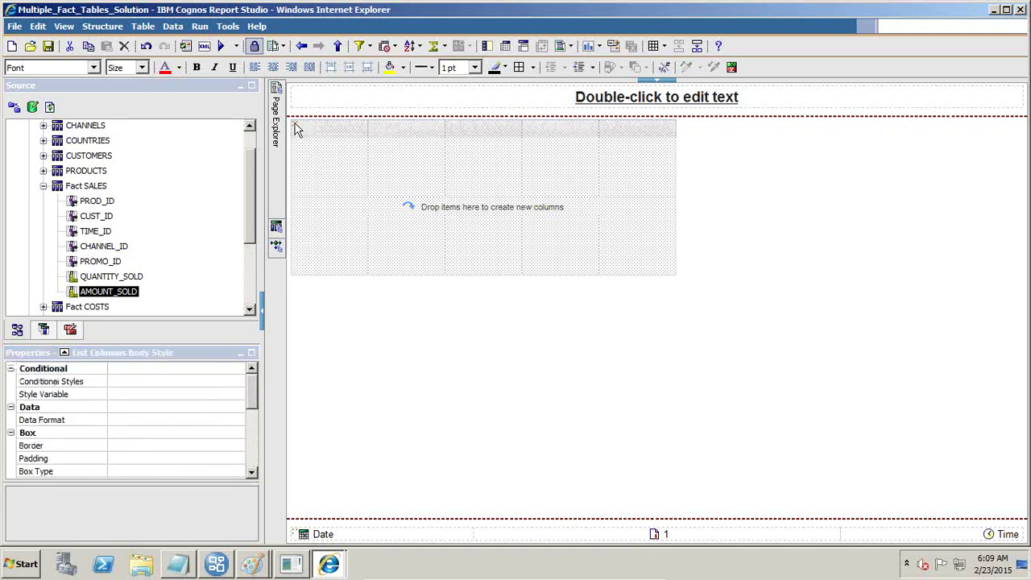
{"action": "left_click", "coordinate": [252, 390]}
{"action": "left_click", "coordinate": [239, 454]}
{"action": "left_click", "coordinate": [238, 457]}
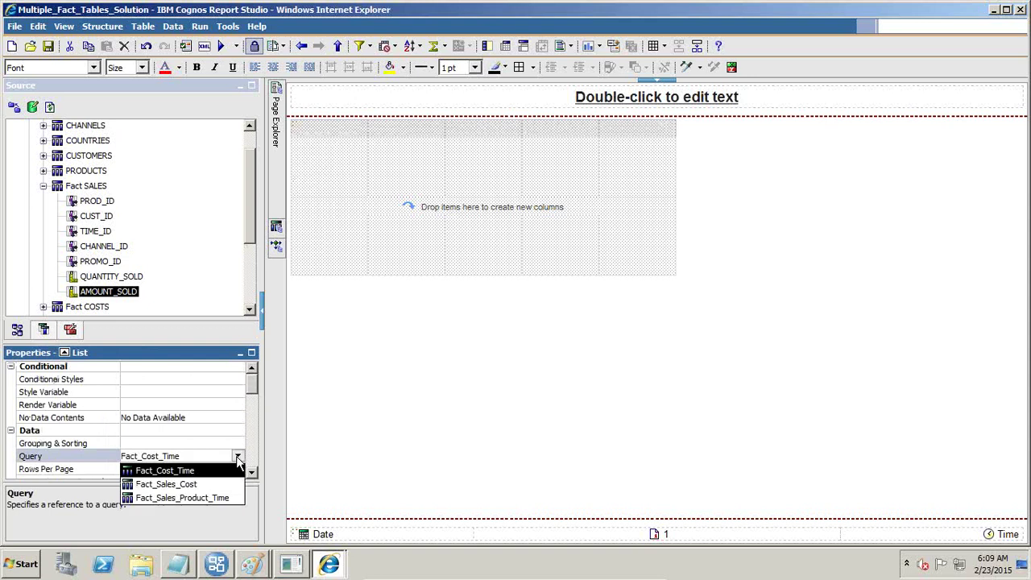
{"action": "left_click", "coordinate": [216, 498]}
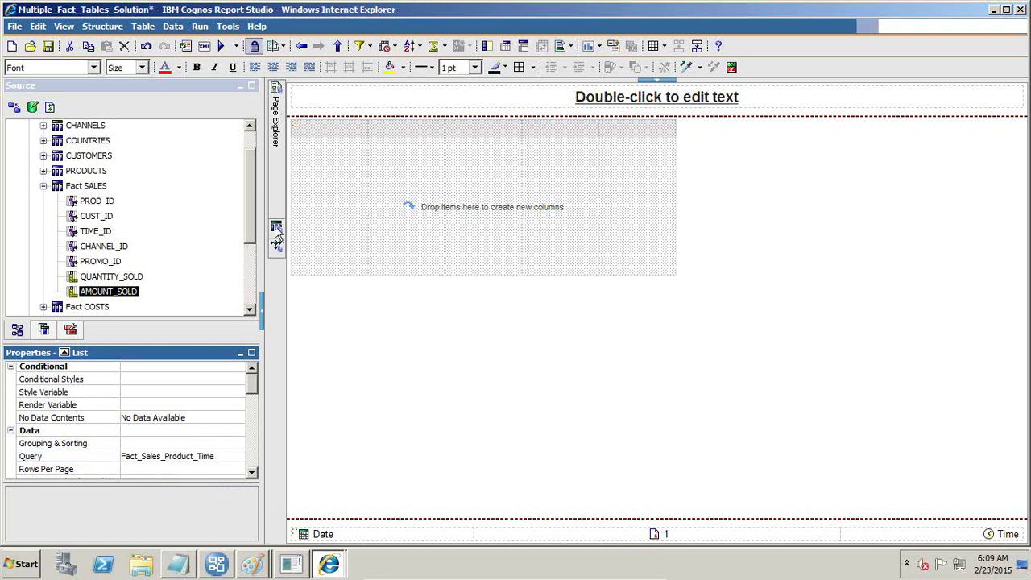
Check the overview of the report's queries, and set the query of the page's list to Fact_Sales_Cost.
{"action": "mouse_move", "coordinate": [277, 231]}
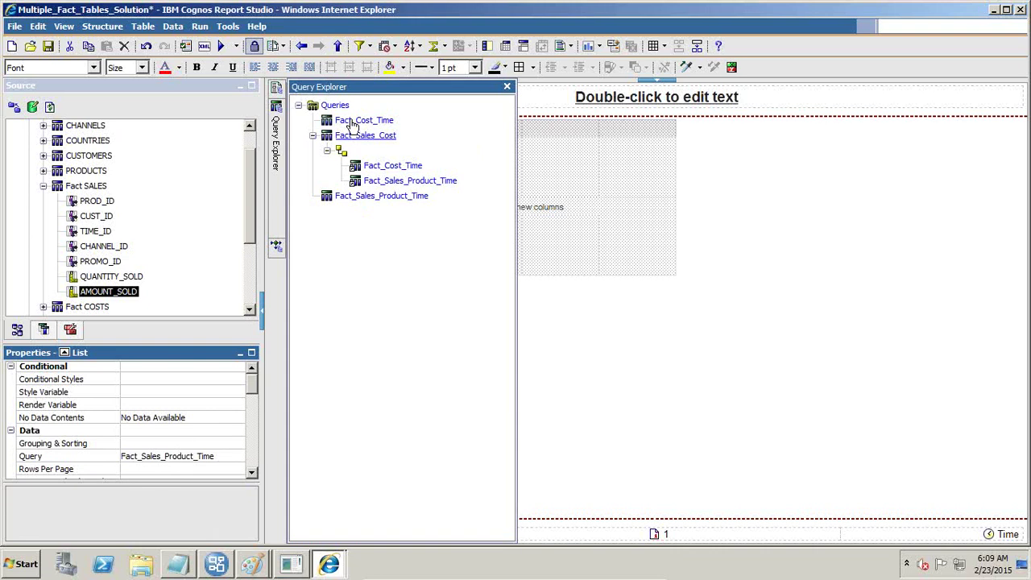
{"action": "left_click", "coordinate": [333, 105]}
{"action": "left_click", "coordinate": [348, 202]}
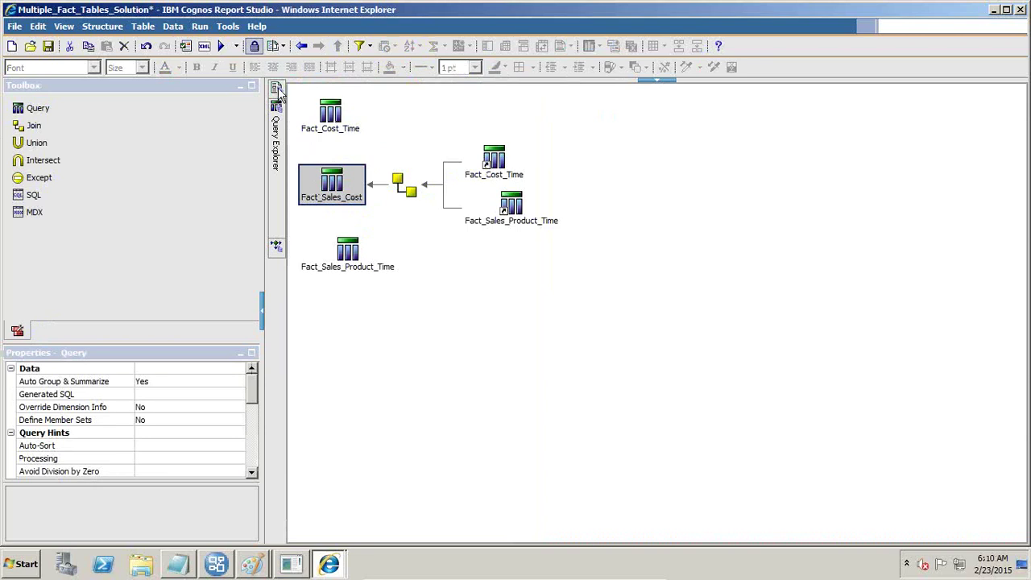
{"action": "mouse_move", "coordinate": [277, 89]}
{"action": "left_click", "coordinate": [339, 121]}
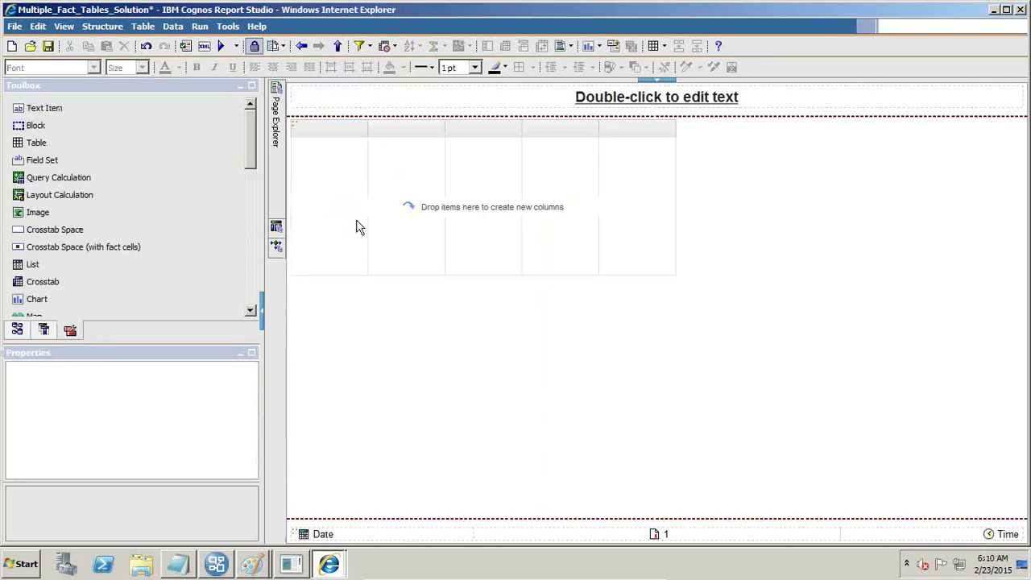
{"action": "left_click", "coordinate": [296, 127]}
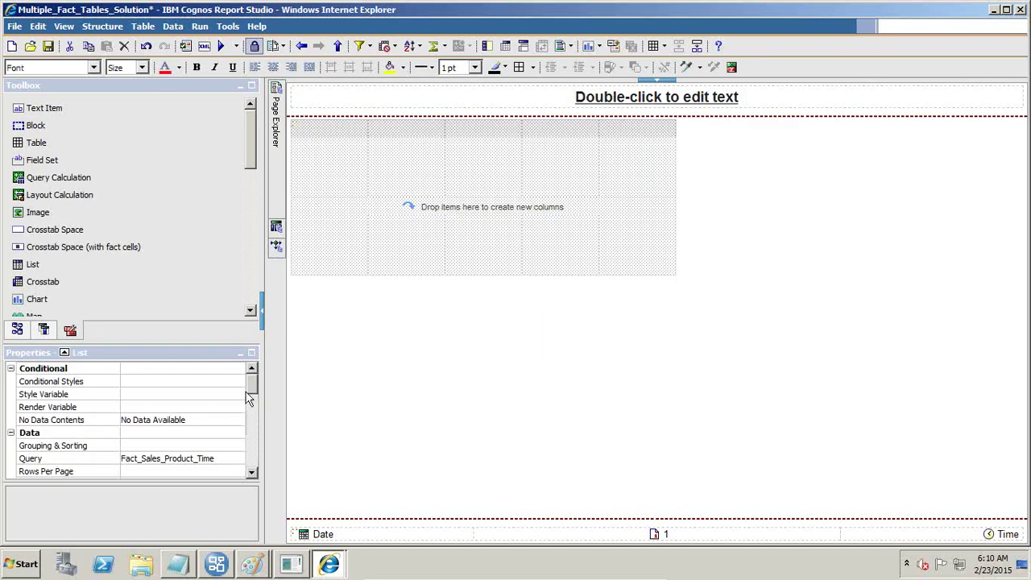
{"action": "left_click", "coordinate": [225, 459]}
{"action": "left_click", "coordinate": [238, 459]}
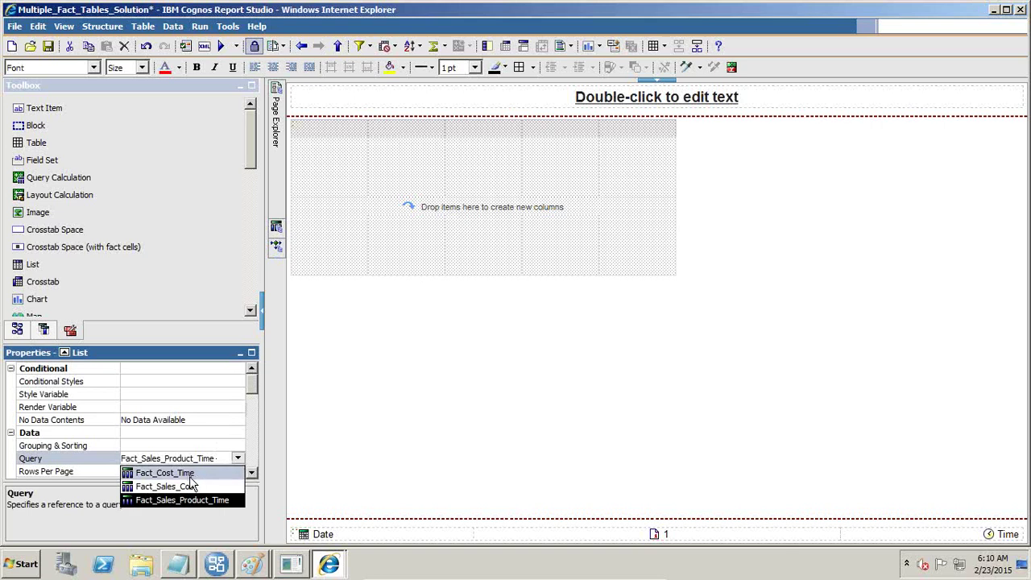
{"action": "left_click", "coordinate": [191, 487]}
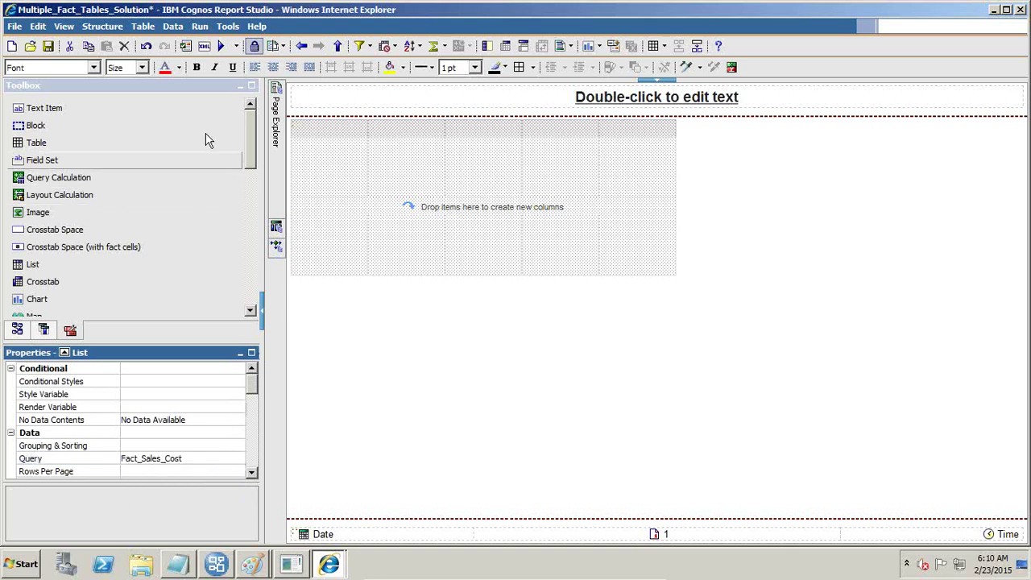
Try to insert PROD_CATEGORY, PROD_SUBCATEGORY, PROD_NAME and AMOUNT_SOLD from the Fact_Sales_Product_Time query into the list.
{"action": "left_click", "coordinate": [44, 330]}
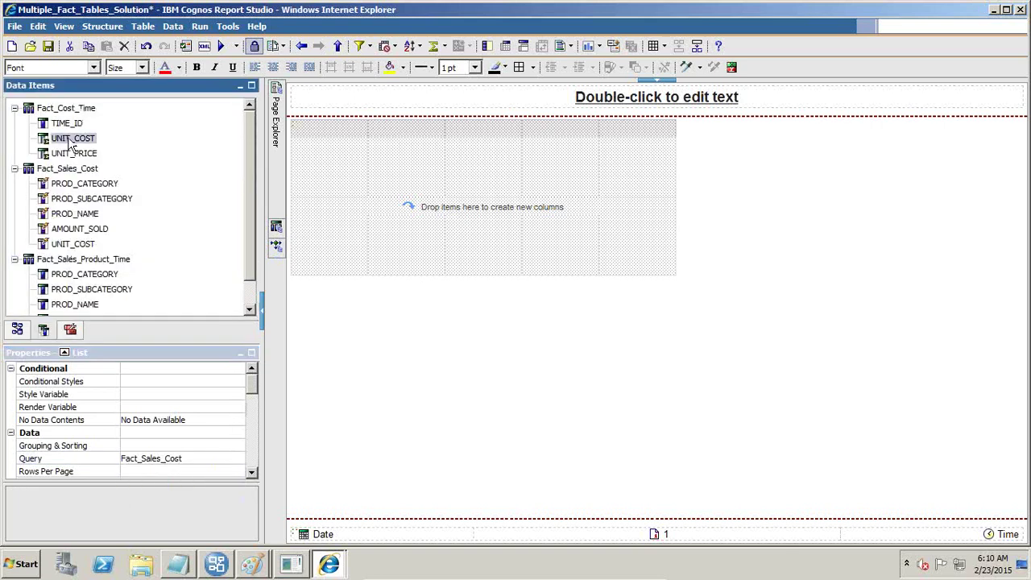
{"action": "scroll", "coordinate": [254, 242], "scroll_direction": "down", "scroll_amount": 1}
{"action": "left_click", "coordinate": [85, 244]}
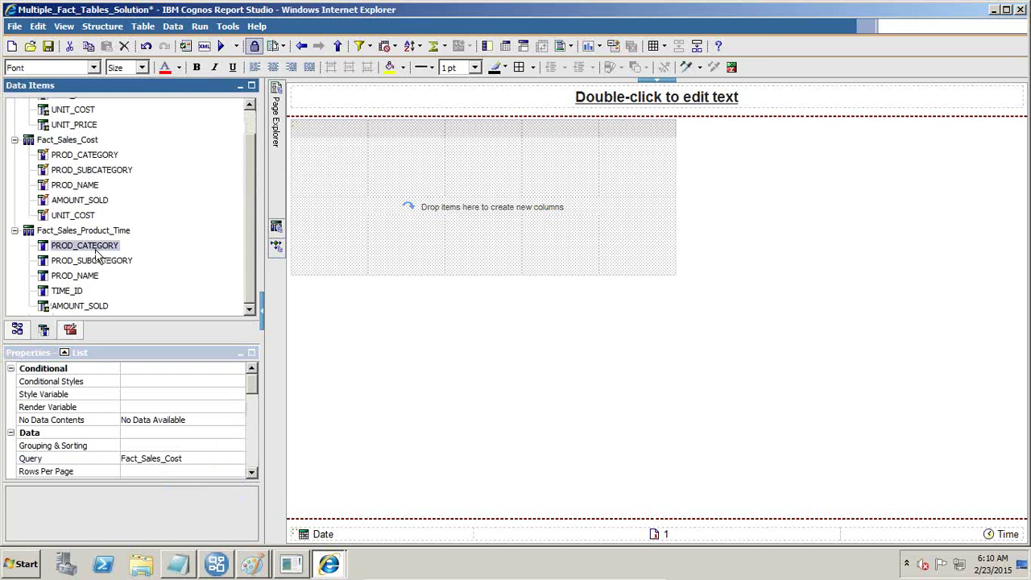
{"action": "left_click", "coordinate": [91, 260], "text": "ctrl"}
{"action": "left_click", "coordinate": [90, 275], "text": "ctrl"}
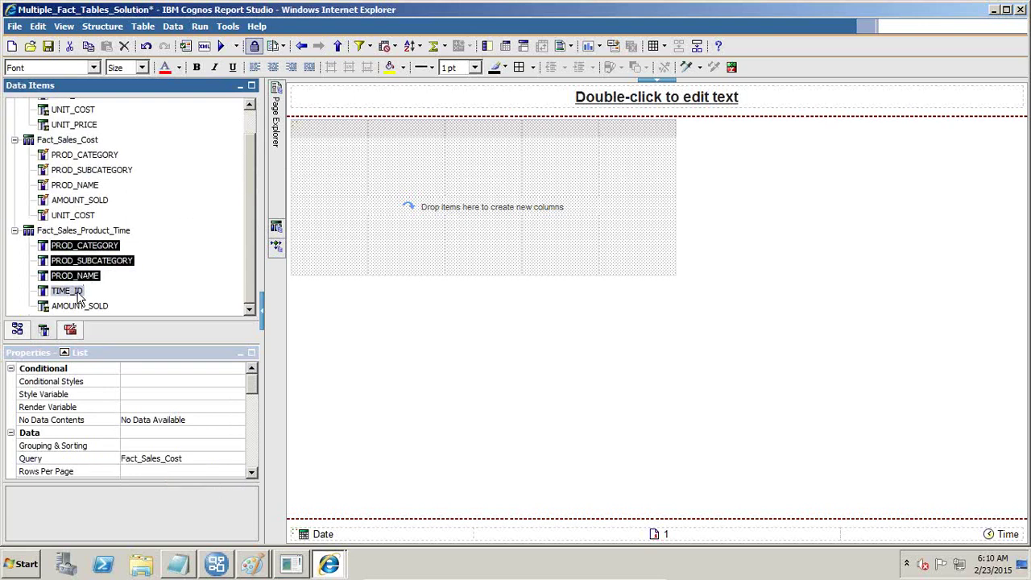
{"action": "left_click", "coordinate": [79, 306], "text": "ctrl"}
{"action": "left_click_drag", "start_coordinate": [83, 278], "coordinate": [314, 222]}
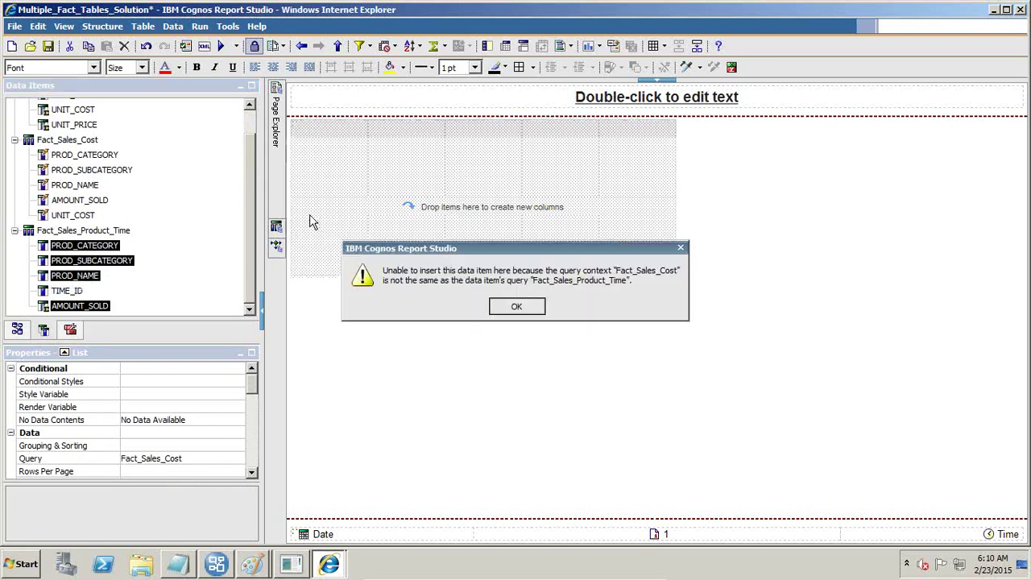
{"action": "left_click", "coordinate": [515, 308]}
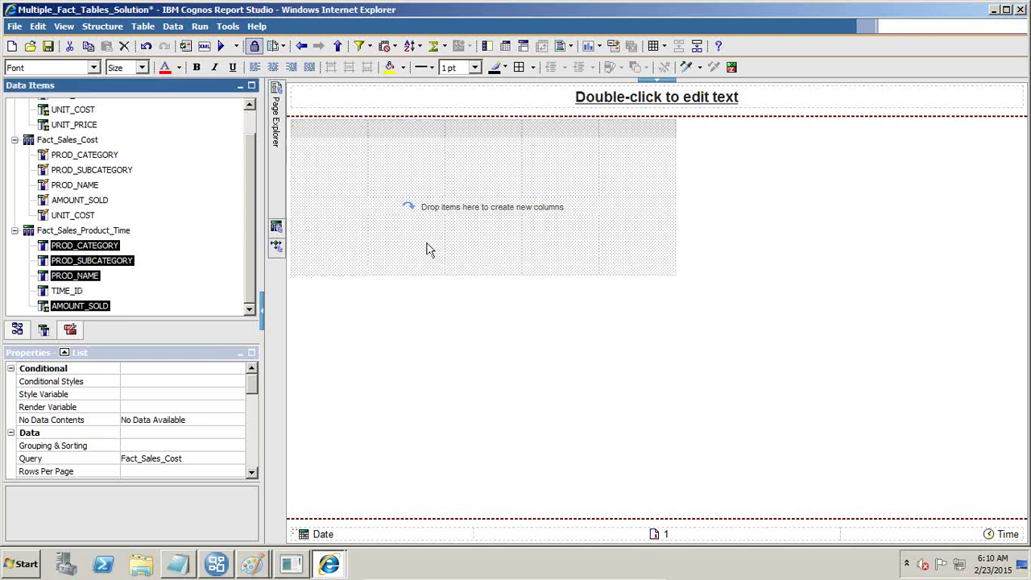
Insert PROD_CATEGORY, PROD_SUBCATEGORY, PROD_NAME, AMOUNT_SOLD and UNIT_COST from the Fact_Sales_Cost query as columns of the list.
{"action": "left_click", "coordinate": [74, 154]}
{"action": "left_click", "coordinate": [77, 170], "text": "ctrl"}
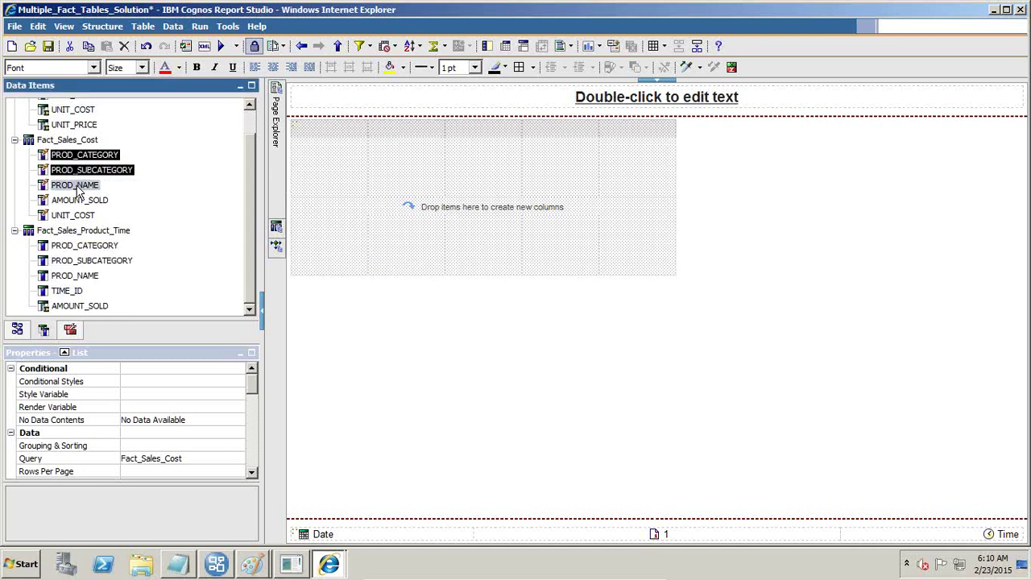
{"action": "left_click", "coordinate": [76, 187], "text": "ctrl"}
{"action": "left_click", "coordinate": [78, 202], "text": "ctrl"}
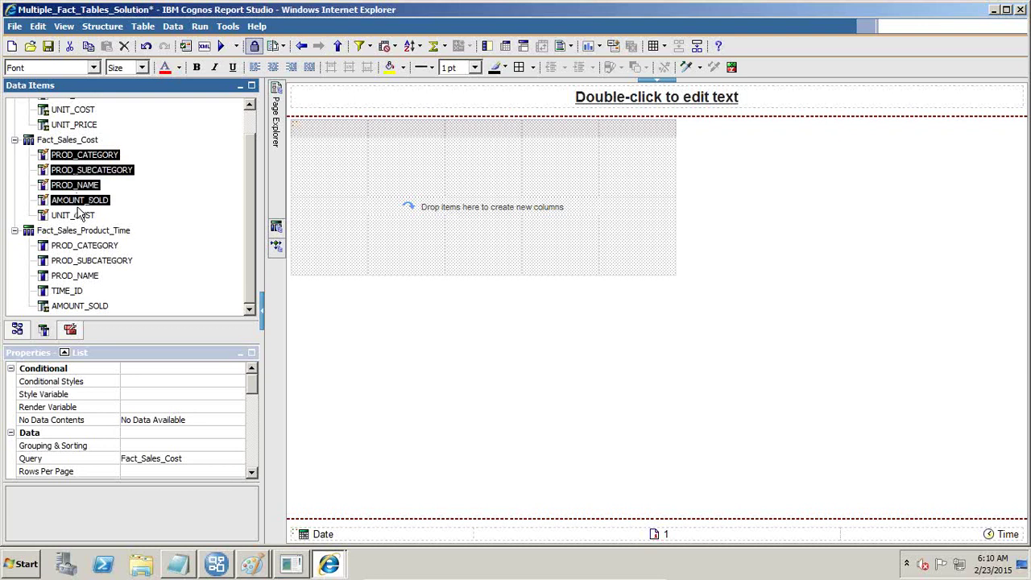
{"action": "left_click", "coordinate": [82, 214], "text": "ctrl"}
{"action": "left_click_drag", "start_coordinate": [306, 177], "coordinate": [388, 198]}
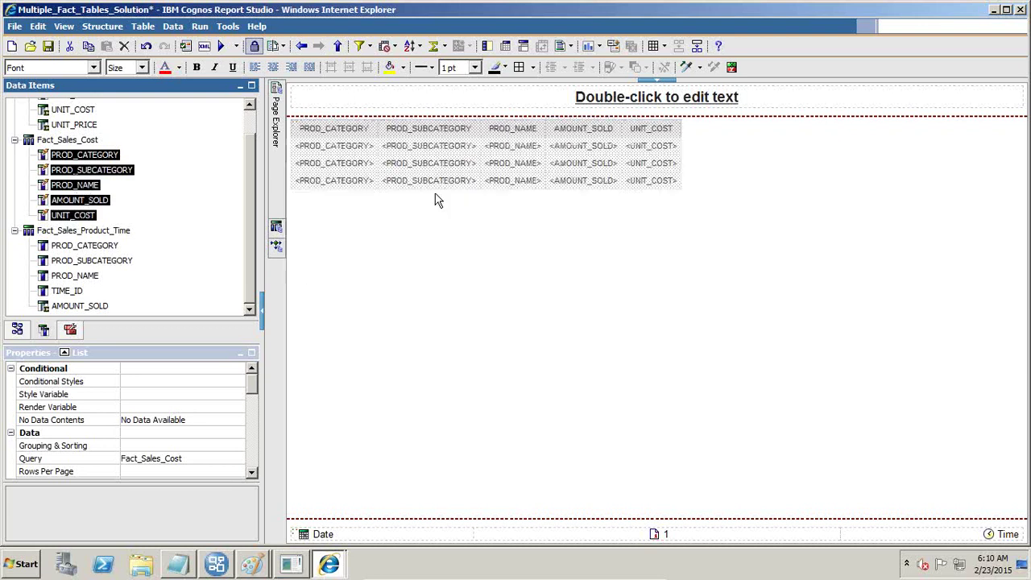
Show the report's generated native SQL, examine the Fact_Sales_Product_Time subquery and copy its SELECT statement.
{"action": "left_click", "coordinate": [229, 27]}
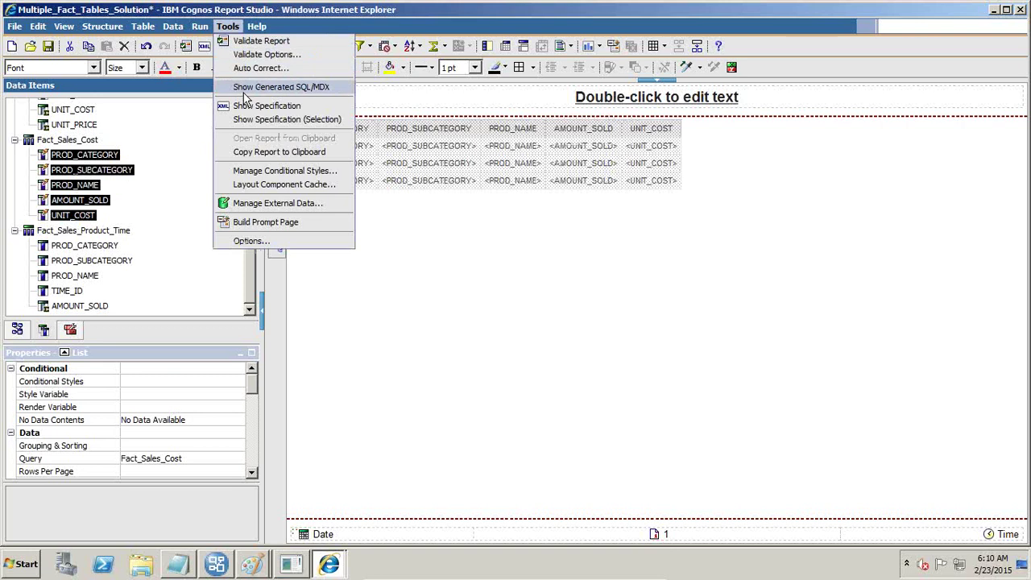
{"action": "left_click", "coordinate": [273, 87]}
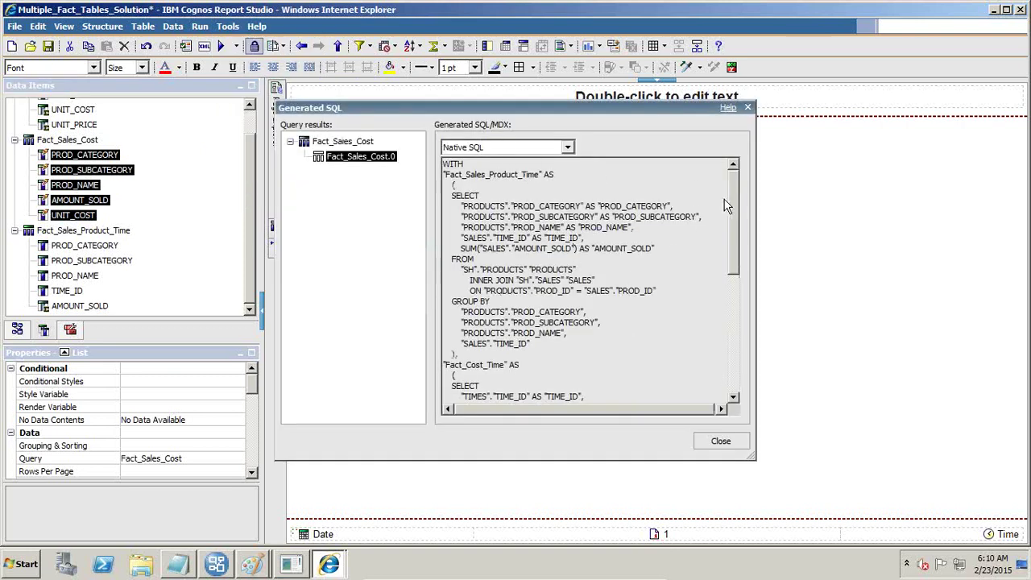
{"action": "left_click_drag", "start_coordinate": [735, 219], "coordinate": [739, 224]}
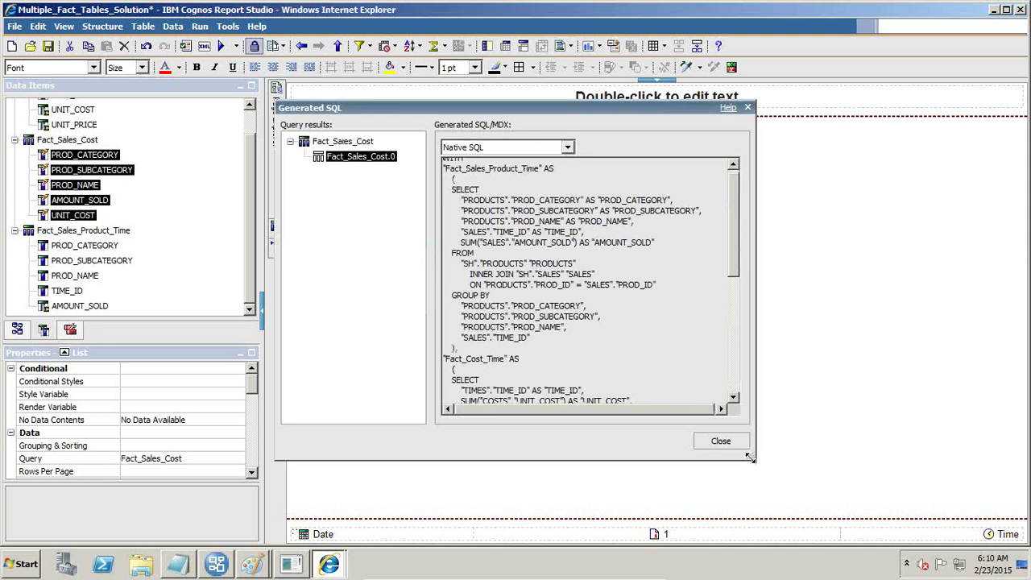
{"action": "left_click_drag", "start_coordinate": [753, 456], "coordinate": [763, 505]}
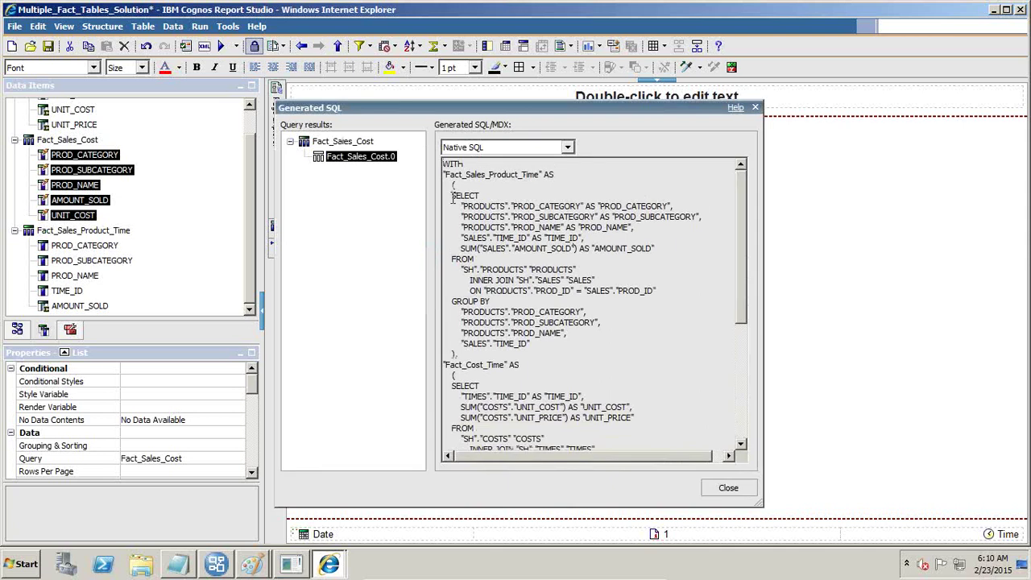
{"action": "left_click_drag", "start_coordinate": [453, 195], "coordinate": [601, 346]}
{"action": "left_click", "coordinate": [602, 337]}
{"action": "triple_click", "coordinate": [499, 274]}
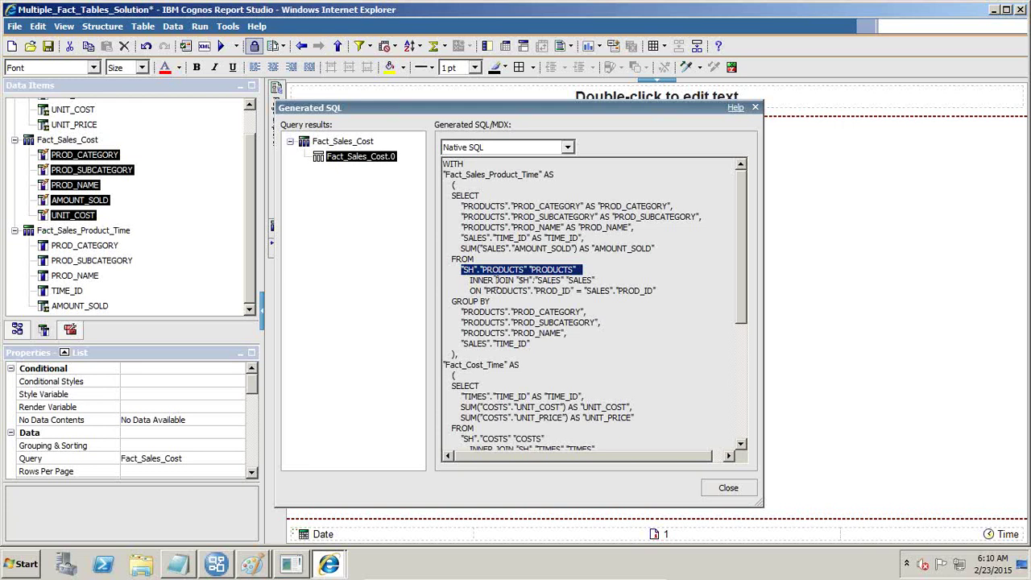
{"action": "left_click_drag", "start_coordinate": [467, 281], "coordinate": [596, 280]}
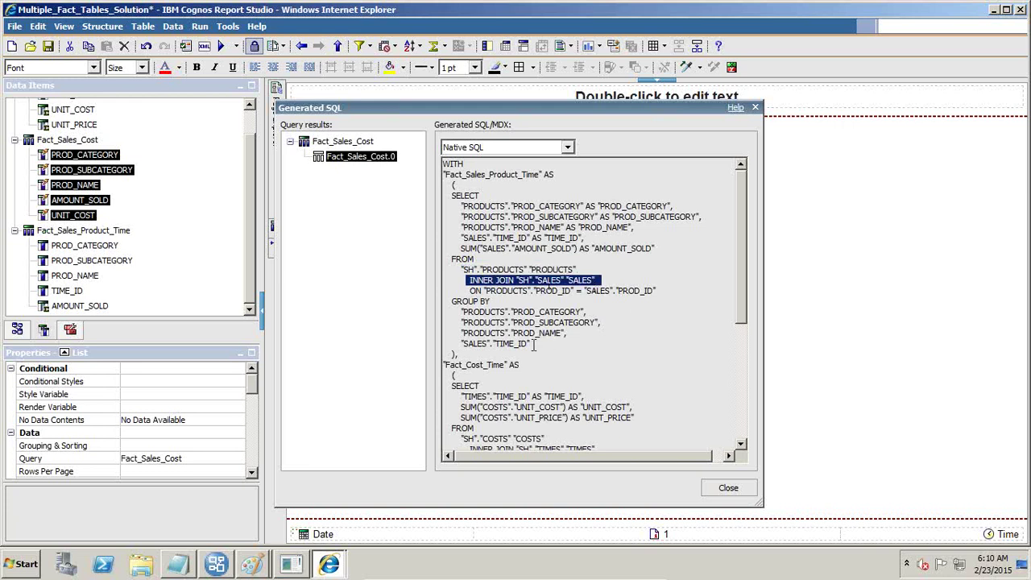
{"action": "left_click_drag", "start_coordinate": [533, 344], "coordinate": [416, 194]}
{"action": "key", "text": "ctrl+c"}
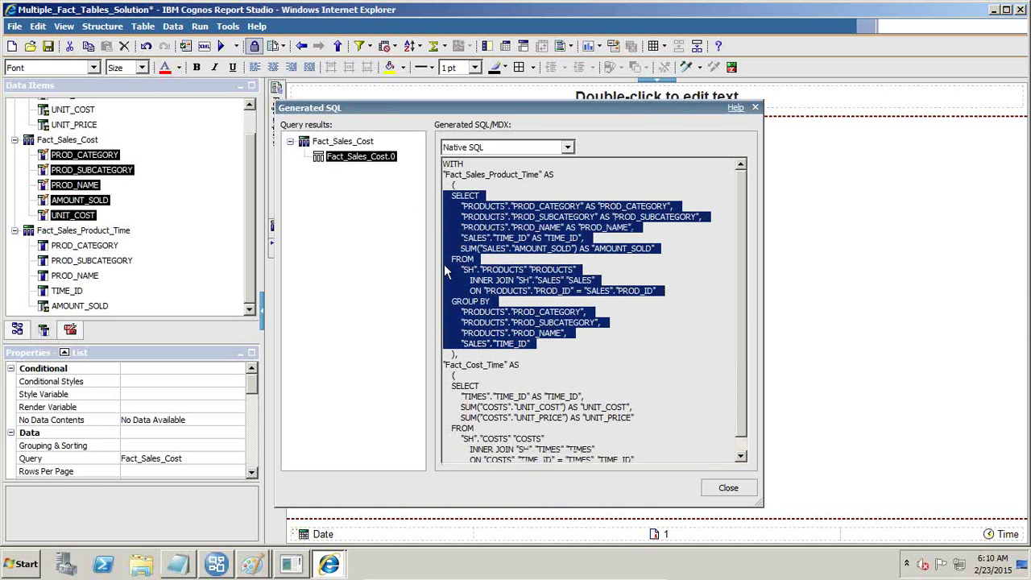
Switch to the SQL*Plus console and clear its screen with cl scr.
{"action": "left_click", "coordinate": [286, 567]}
{"action": "type", "text": "c"}
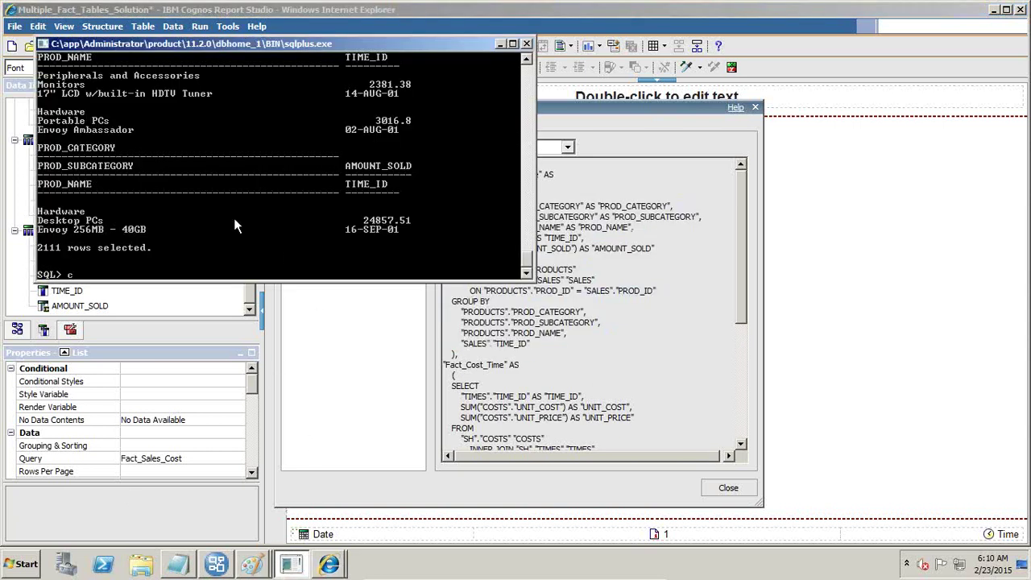
{"action": "type", "text": "lear"}
{"action": "key", "text": "Return"}
{"action": "type", "text": "cl sc"}
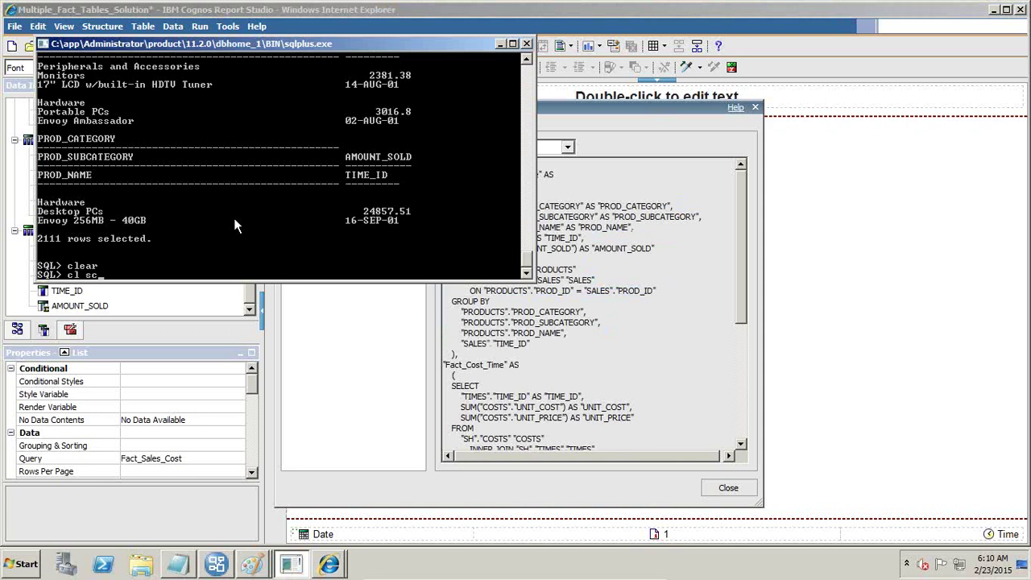
{"action": "type", "text": "r"}
{"action": "key", "text": "Return"}
Paste the copied Fact_Sales_Product_Time SELECT statement into SQL*Plus and run it with /.
{"action": "left_click", "coordinate": [46, 44]}
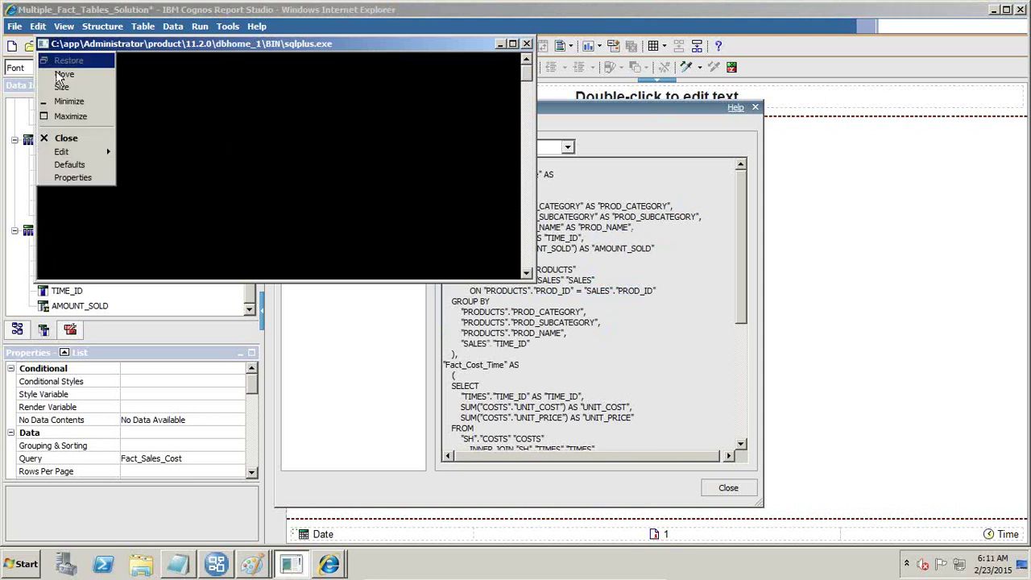
{"action": "mouse_move", "coordinate": [71, 155]}
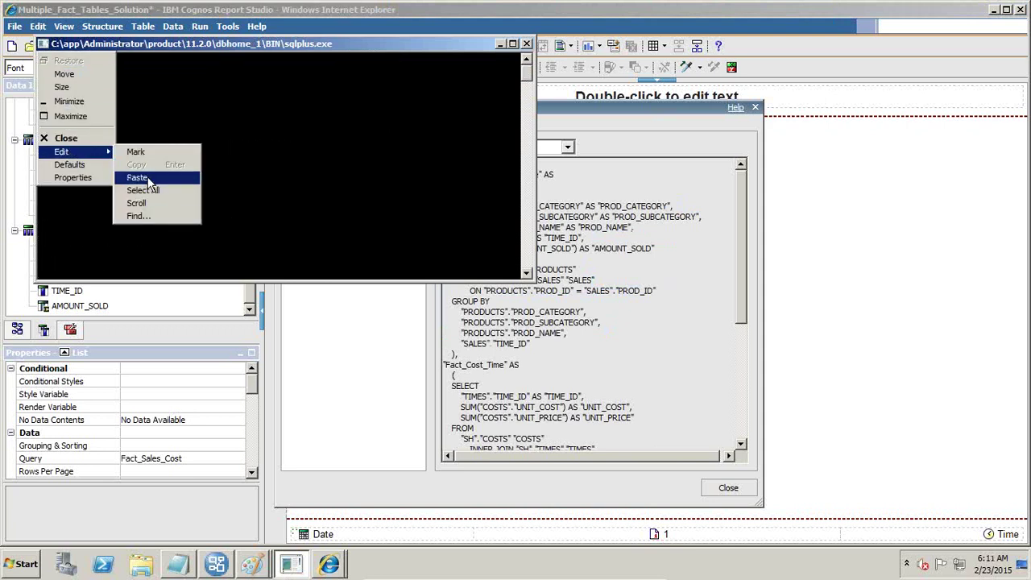
{"action": "left_click", "coordinate": [137, 178]}
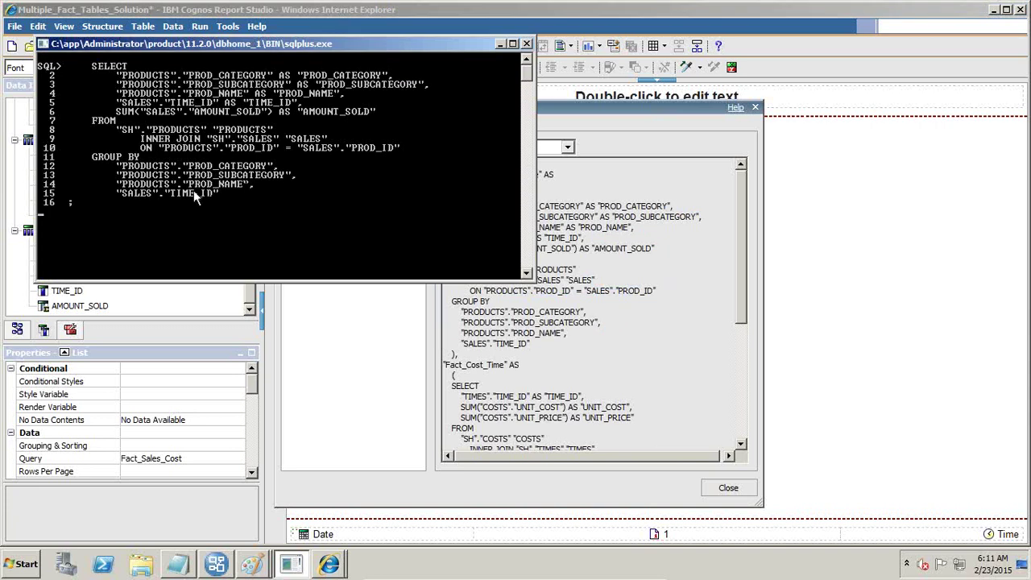
{"action": "type", "text": "/"}
{"action": "key", "text": "Return"}
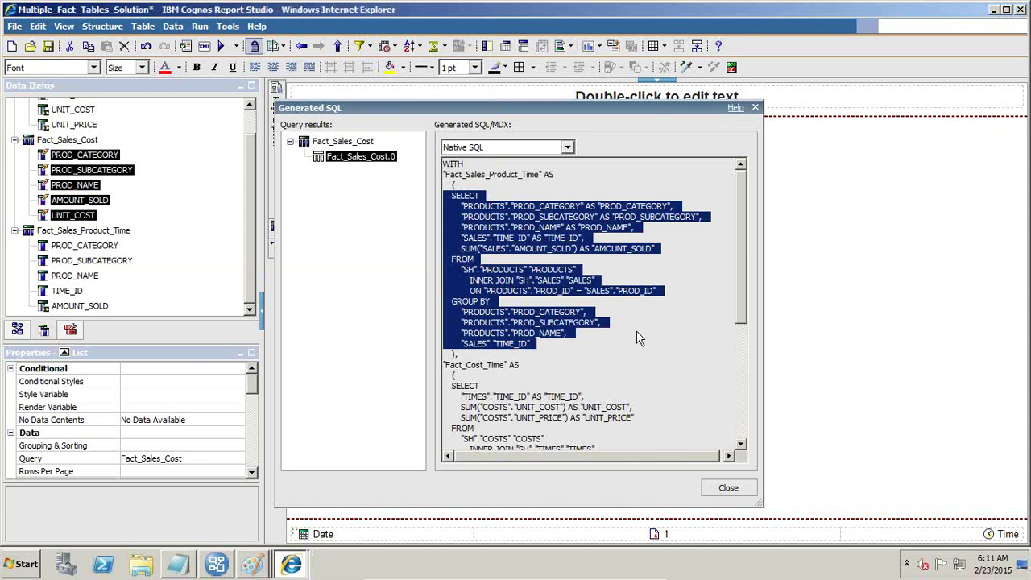
Copy the SELECT statement of the Fact_Cost_Time subquery from the generated native SQL.
{"action": "left_click_drag", "start_coordinate": [742, 290], "coordinate": [742, 391]}
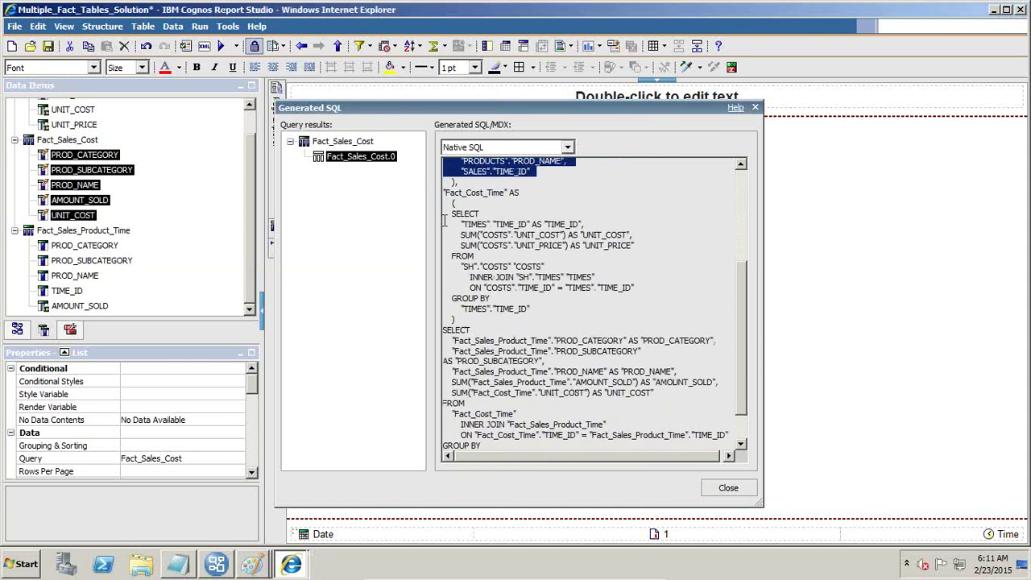
{"action": "left_click_drag", "start_coordinate": [451, 214], "coordinate": [543, 306]}
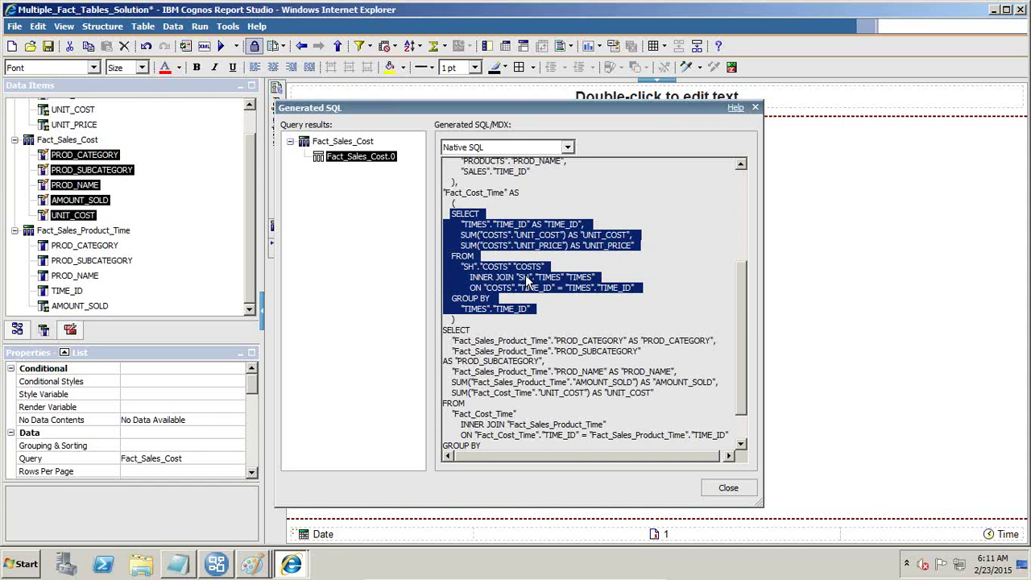
{"action": "right_click", "coordinate": [525, 277]}
{"action": "left_click", "coordinate": [559, 316]}
Launch sqlplus and log in to the orcl database with the account's user name and password.
{"action": "left_click", "coordinate": [24, 568]}
{"action": "type", "text": "s"}
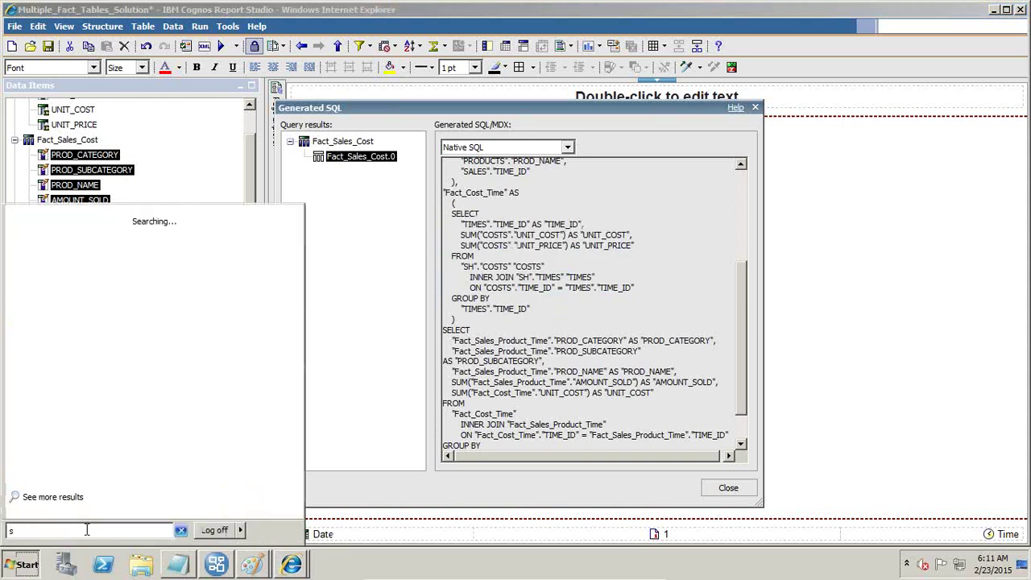
{"action": "type", "text": "qlplus"}
{"action": "key", "text": "Return"}
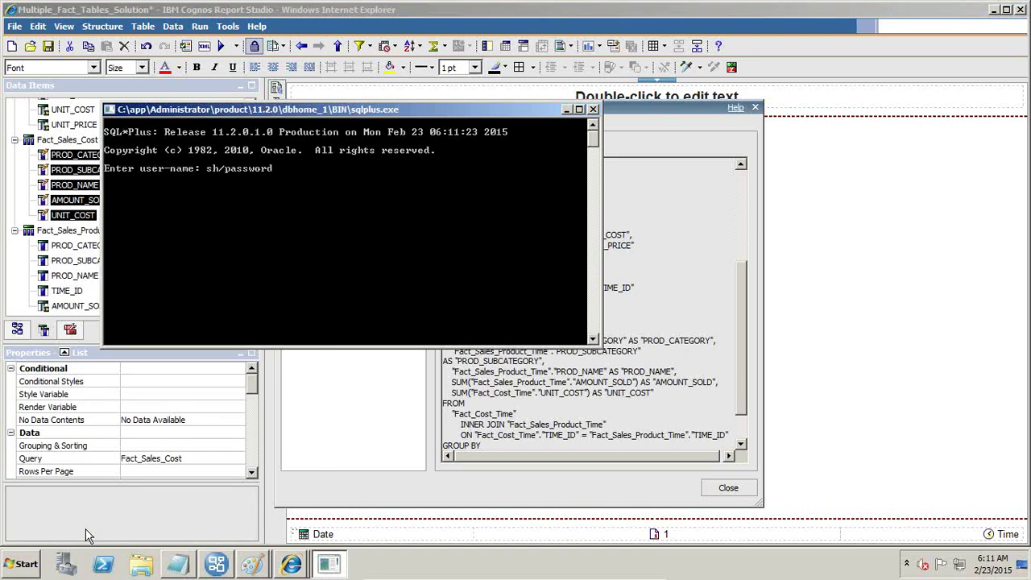
{"action": "key", "text": "Return"}
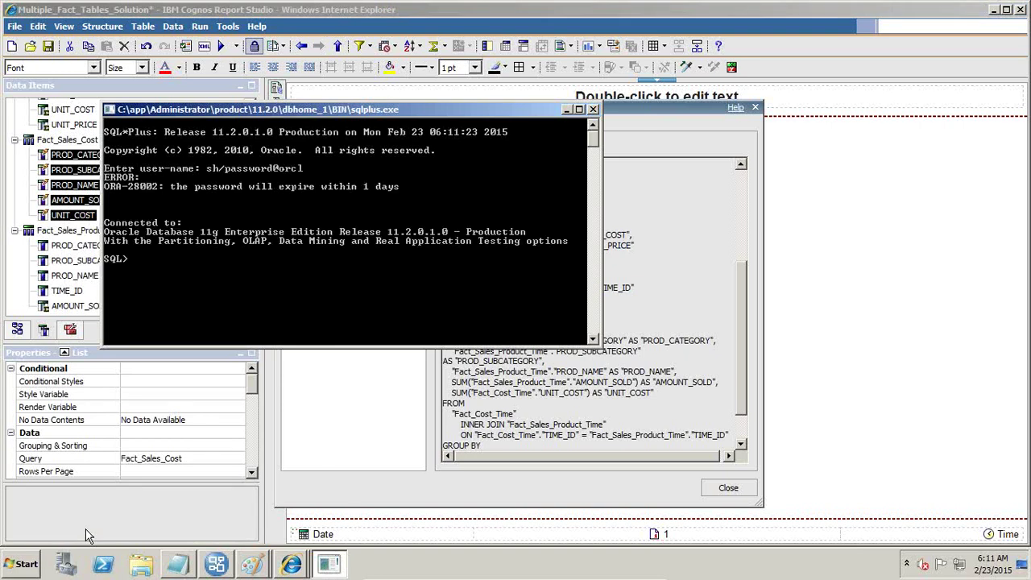
Paste the copied Fact_Cost_Time SELECT statement into the new SQL*Plus console and run it.
{"action": "left_click", "coordinate": [110, 110]}
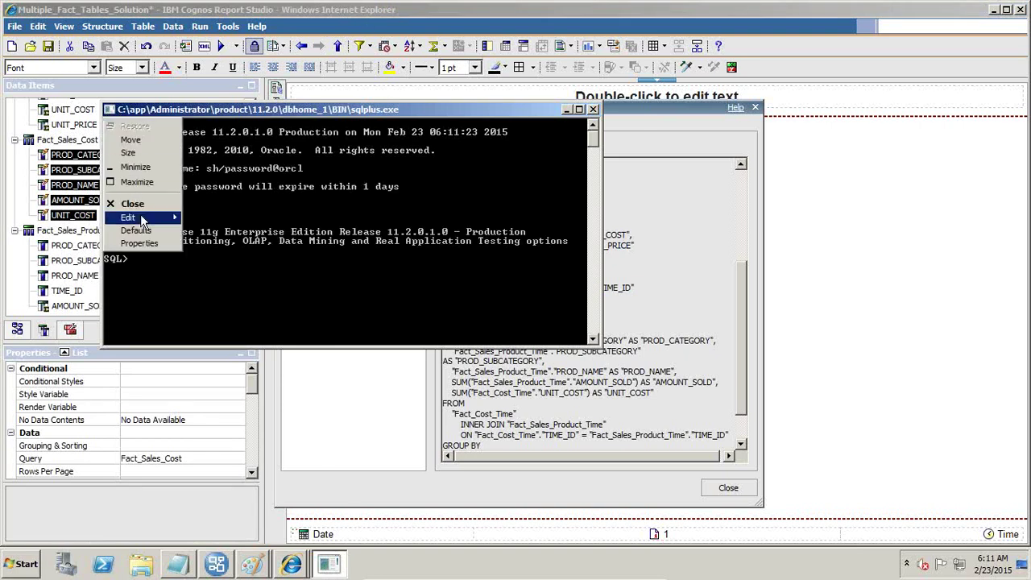
{"action": "mouse_move", "coordinate": [142, 218]}
{"action": "left_click", "coordinate": [203, 245]}
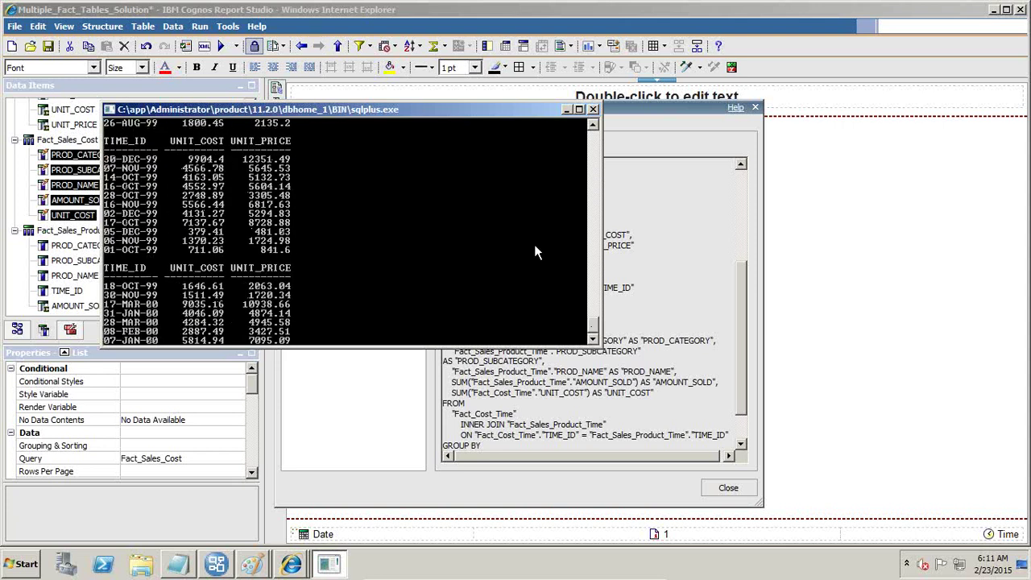
Examine the Fact_Sales_Product_Time and Fact_Cost_Time subqueries and their inner join on TIME_ID in the generated SQL, and close it.
{"action": "left_click", "coordinate": [713, 301]}
{"action": "left_click_drag", "start_coordinate": [745, 346], "coordinate": [748, 238]}
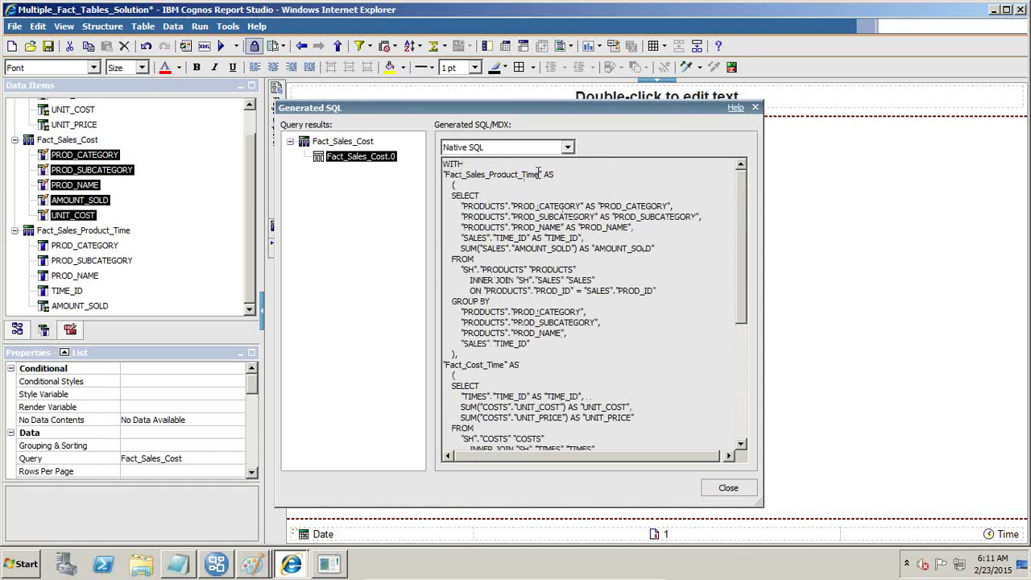
{"action": "left_click_drag", "start_coordinate": [538, 174], "coordinate": [445, 173]}
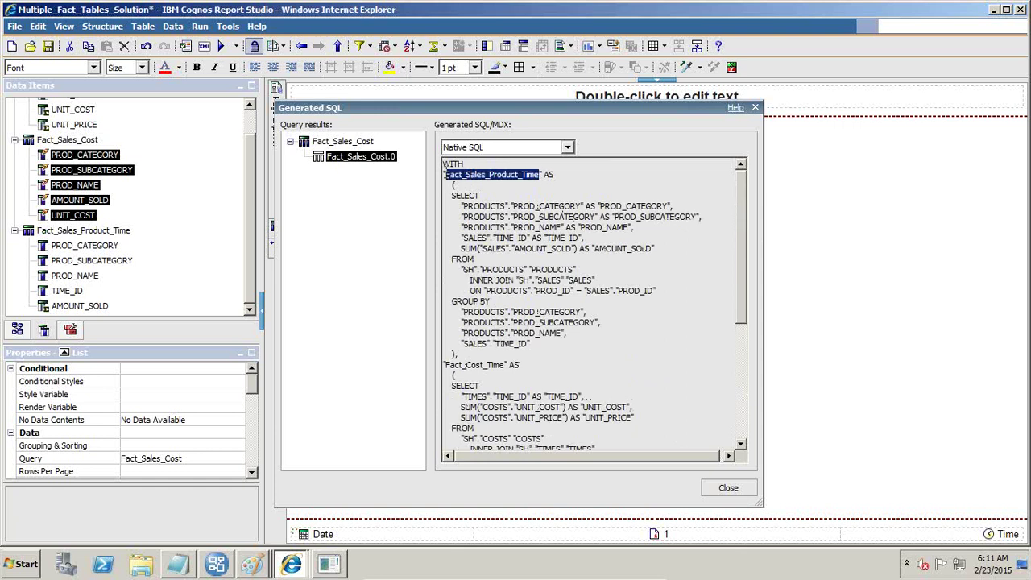
{"action": "scroll", "coordinate": [550, 269], "scroll_direction": "down", "scroll_amount": 4}
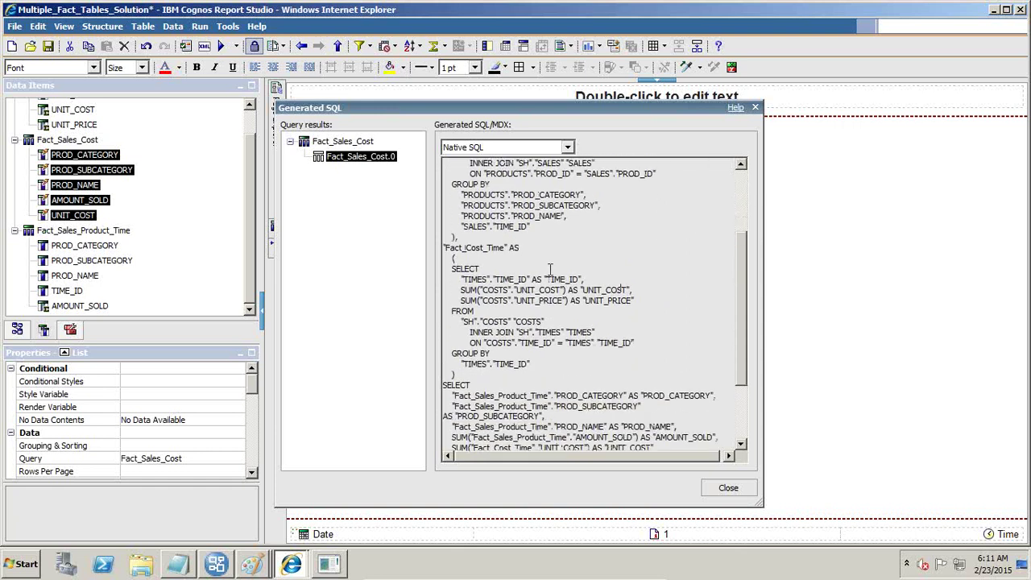
{"action": "left_click_drag", "start_coordinate": [510, 247], "coordinate": [444, 250]}
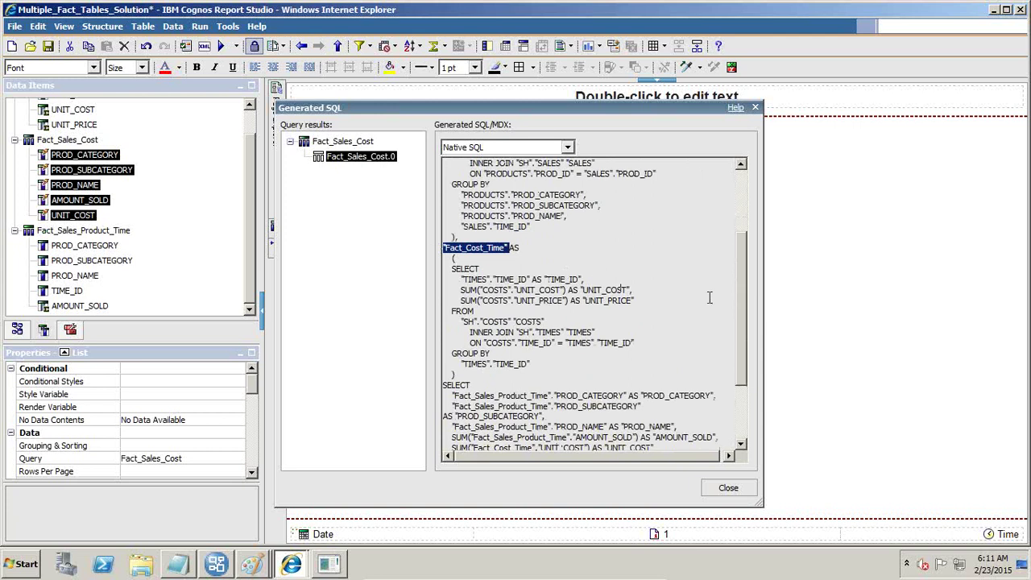
{"action": "left_click_drag", "start_coordinate": [735, 325], "coordinate": [745, 378]}
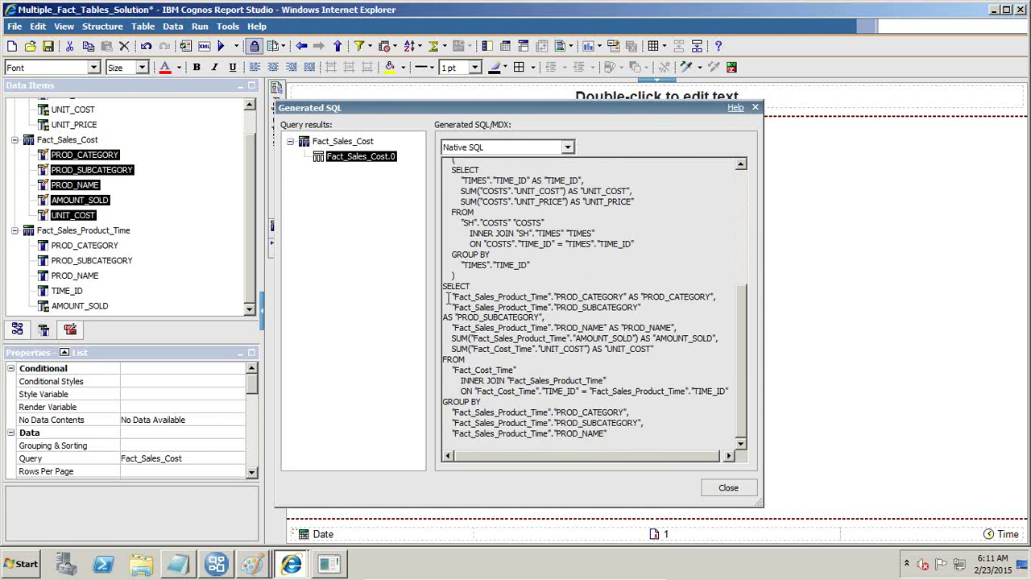
{"action": "left_click_drag", "start_coordinate": [454, 307], "coordinate": [585, 385]}
{"action": "left_click", "coordinate": [621, 393]}
{"action": "left_click_drag", "start_coordinate": [476, 391], "coordinate": [731, 392]}
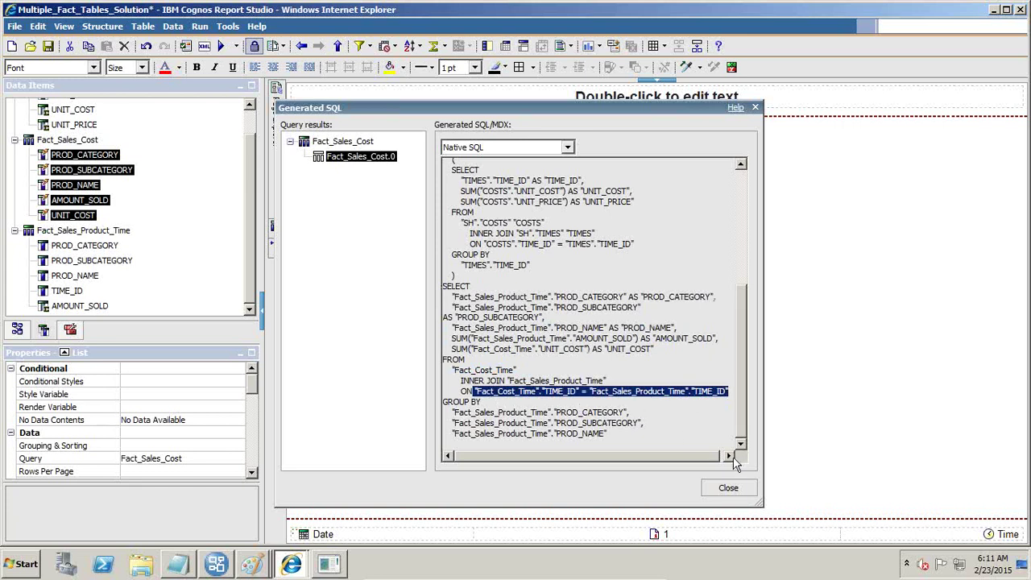
{"action": "left_click", "coordinate": [728, 488]}
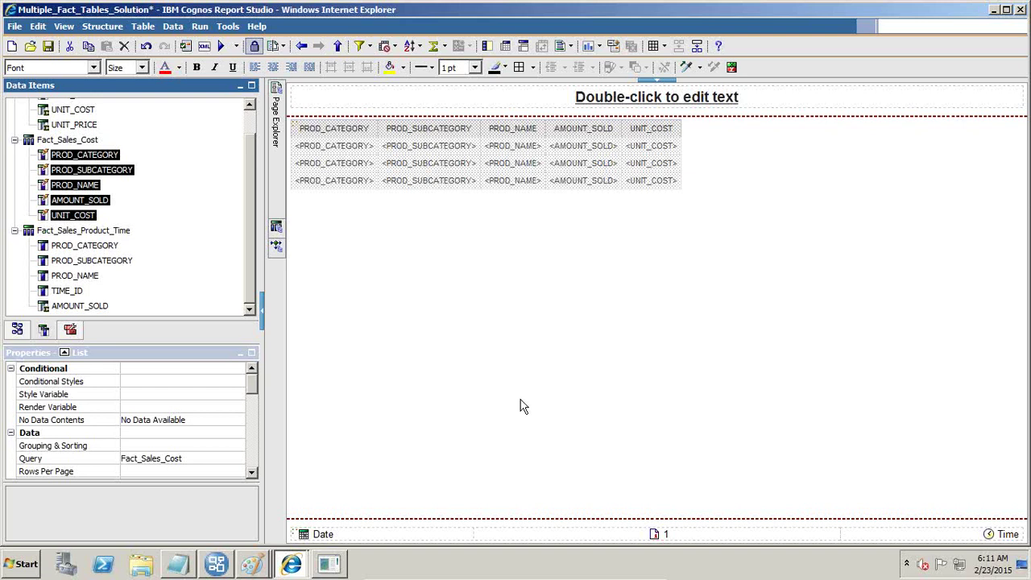
Switch to Framework Manager and examine how COSTS and SALES relate to TIMES in the Physical Layer diagram.
{"action": "left_click", "coordinate": [228, 565]}
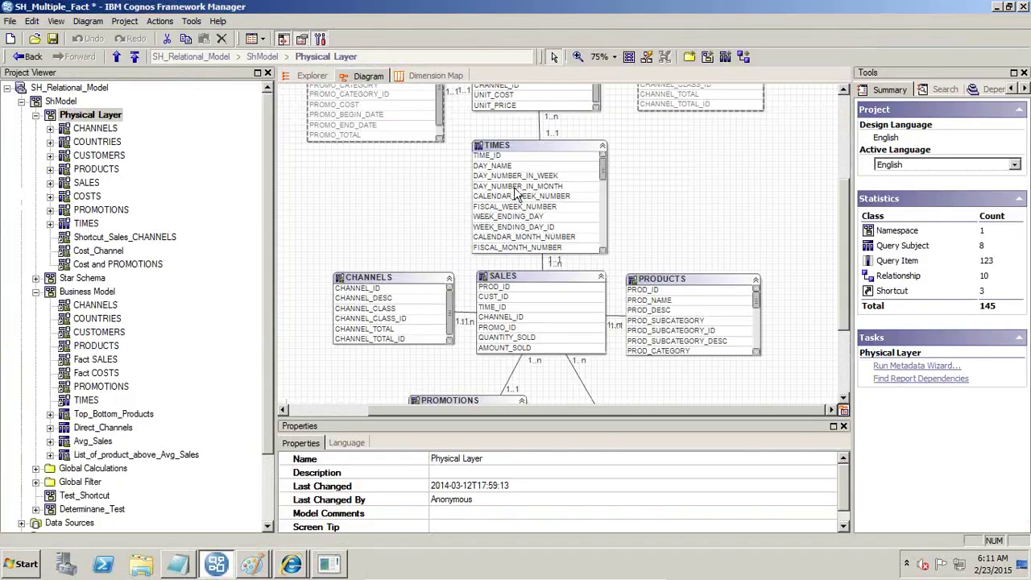
{"action": "left_click_drag", "start_coordinate": [846, 229], "coordinate": [848, 200]}
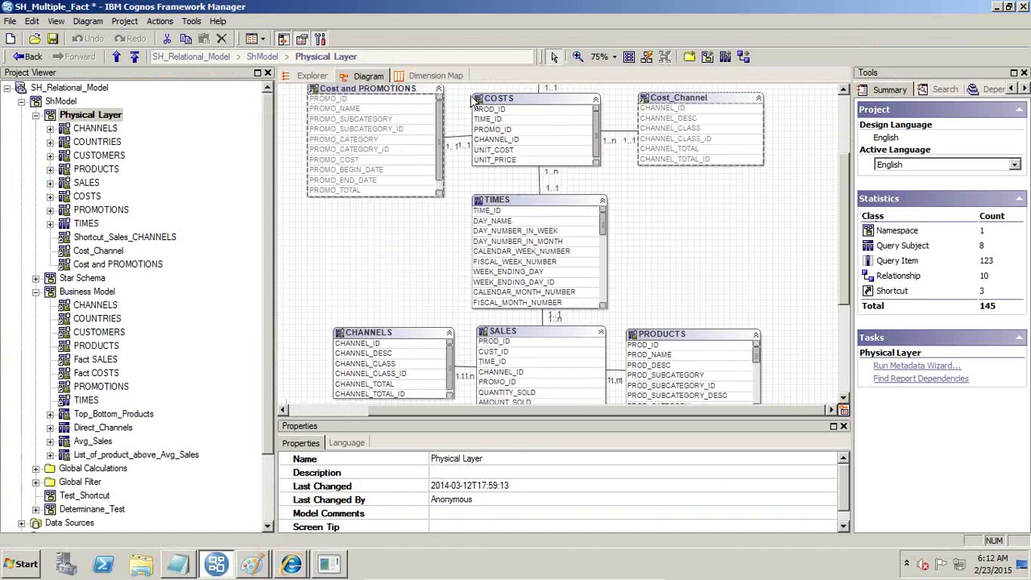
{"action": "left_click", "coordinate": [510, 116]}
{"action": "left_click", "coordinate": [520, 335]}
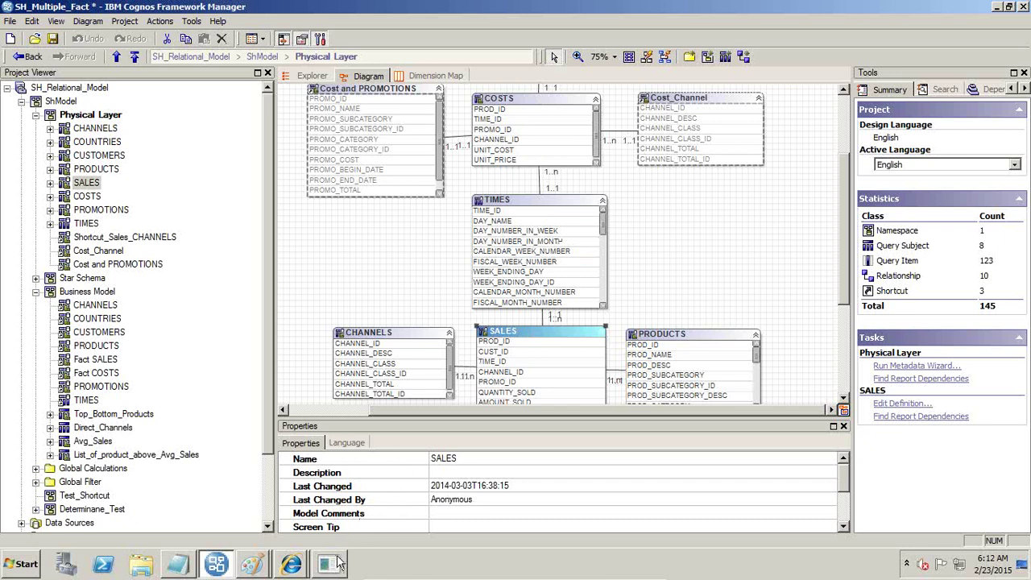
Save Multiple_Fact_Tables_Solution back in Report Studio and open the Multiple_Fact_Full_Outer_Join report from Business View with Filter.
{"action": "left_click", "coordinate": [292, 564]}
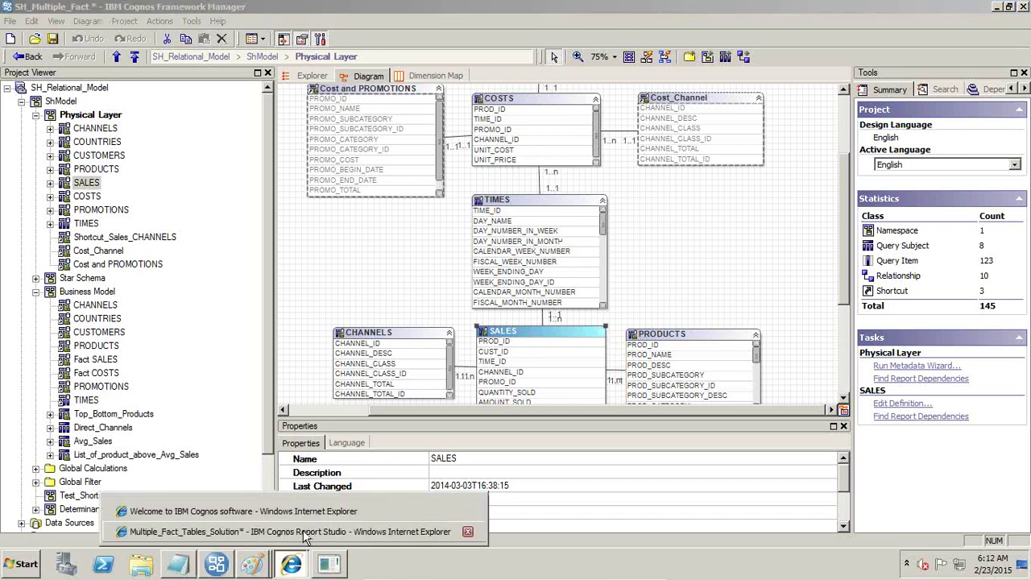
{"action": "left_click", "coordinate": [304, 532]}
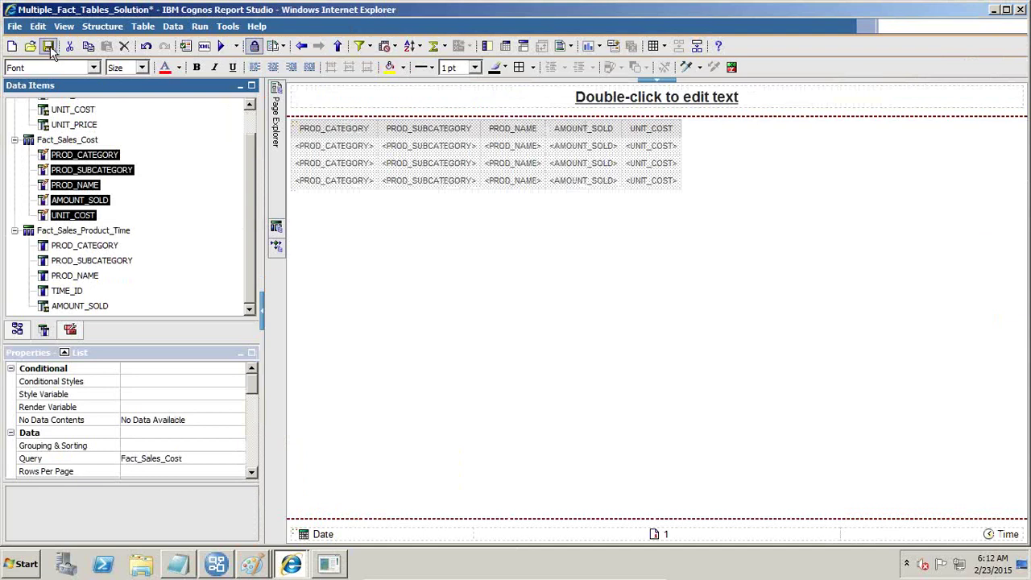
{"action": "left_click", "coordinate": [15, 26]}
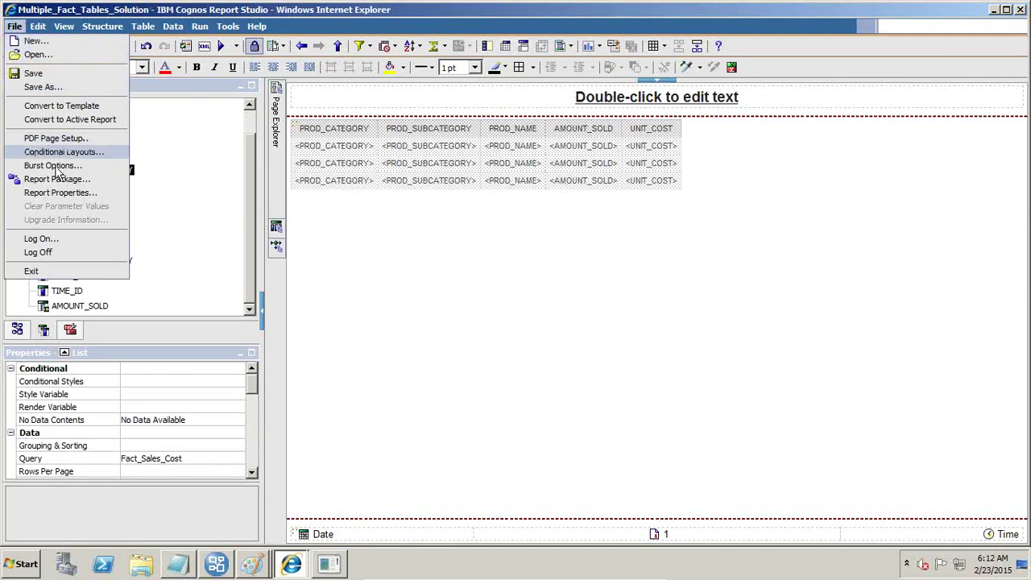
{"action": "left_click", "coordinate": [64, 56]}
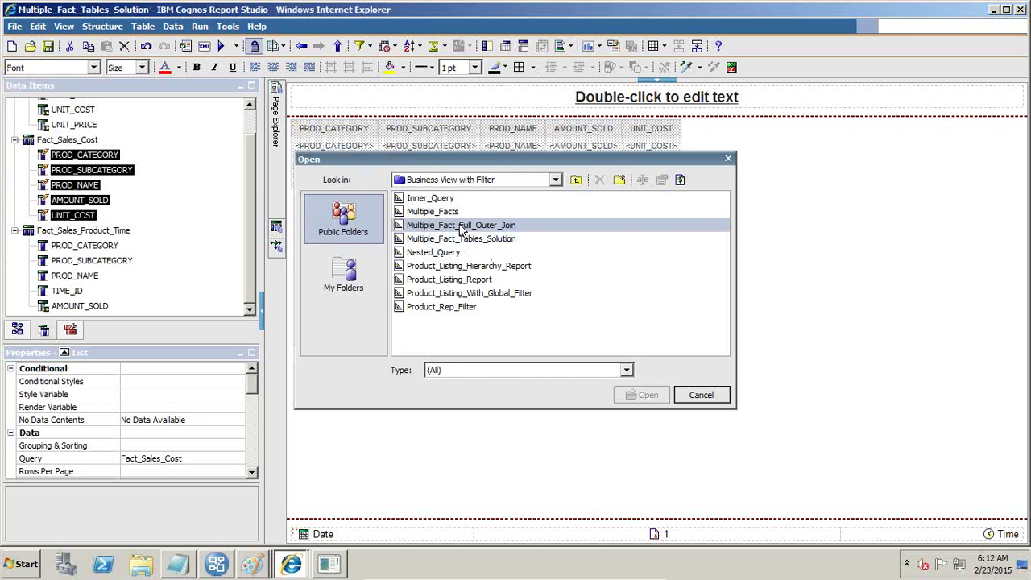
{"action": "left_click", "coordinate": [463, 231]}
{"action": "left_click", "coordinate": [645, 395]}
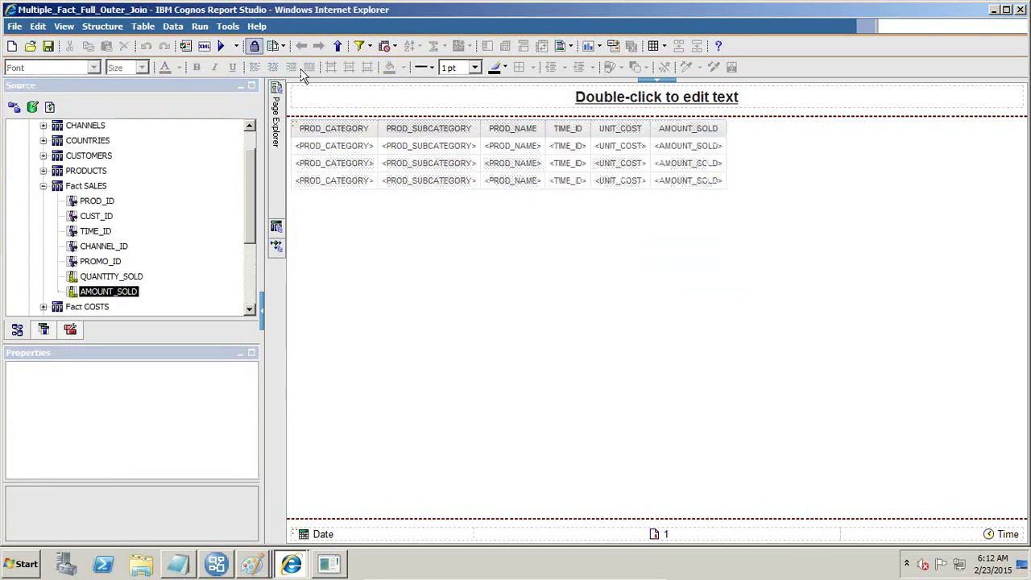
Show the report's generated native SQL, examine the full outer join of FS1 and FS2 on TIME_ID, and close it.
{"action": "left_click", "coordinate": [228, 26]}
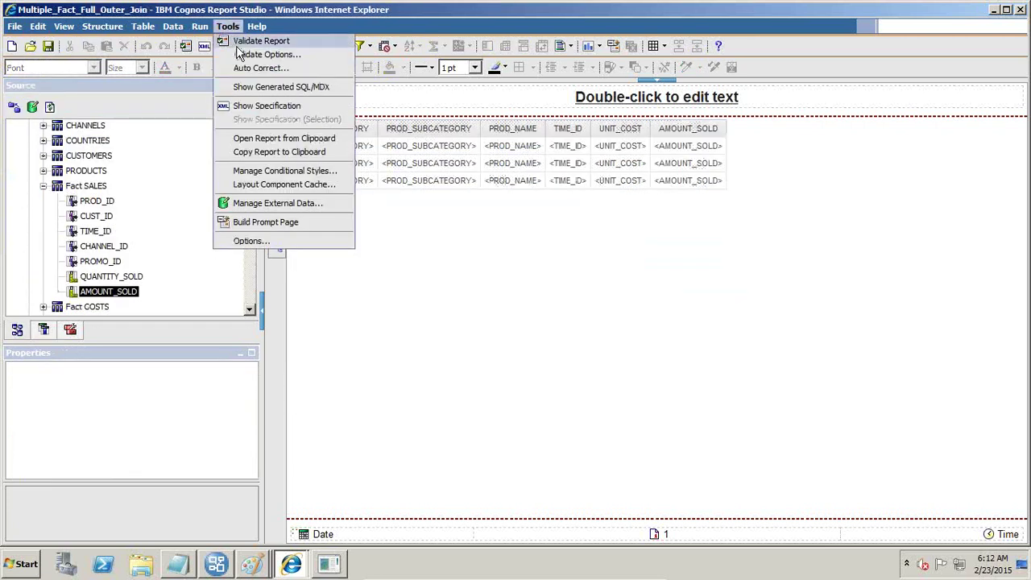
{"action": "left_click", "coordinate": [248, 86]}
{"action": "left_click_drag", "start_coordinate": [735, 282], "coordinate": [735, 411]}
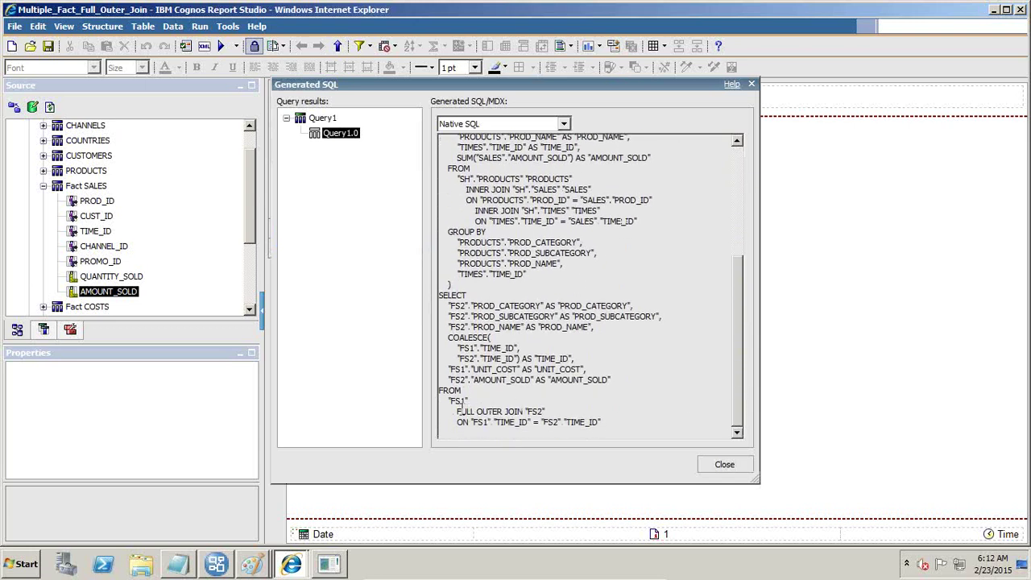
{"action": "left_click_drag", "start_coordinate": [457, 411], "coordinate": [555, 412]}
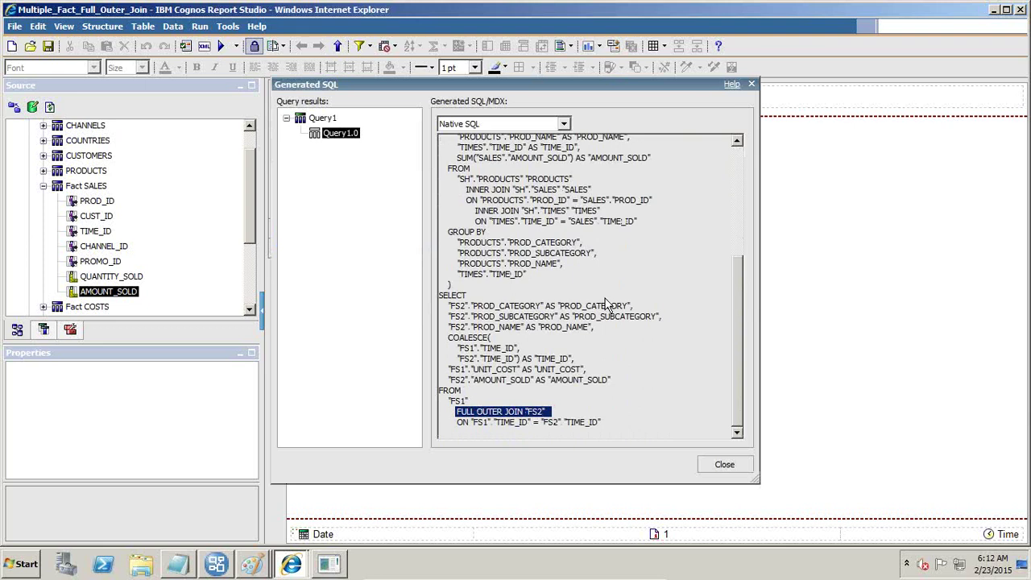
{"action": "left_click", "coordinate": [724, 465]}
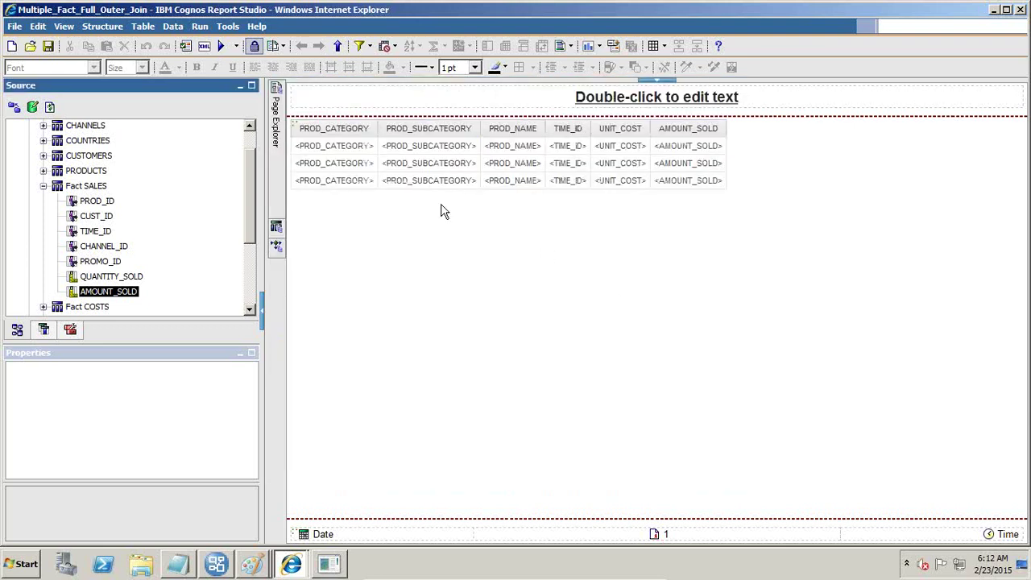
Reopen the Multiple_Fact_Tables_Solution report and display the overview of all its queries and their join.
{"action": "left_click", "coordinate": [14, 26]}
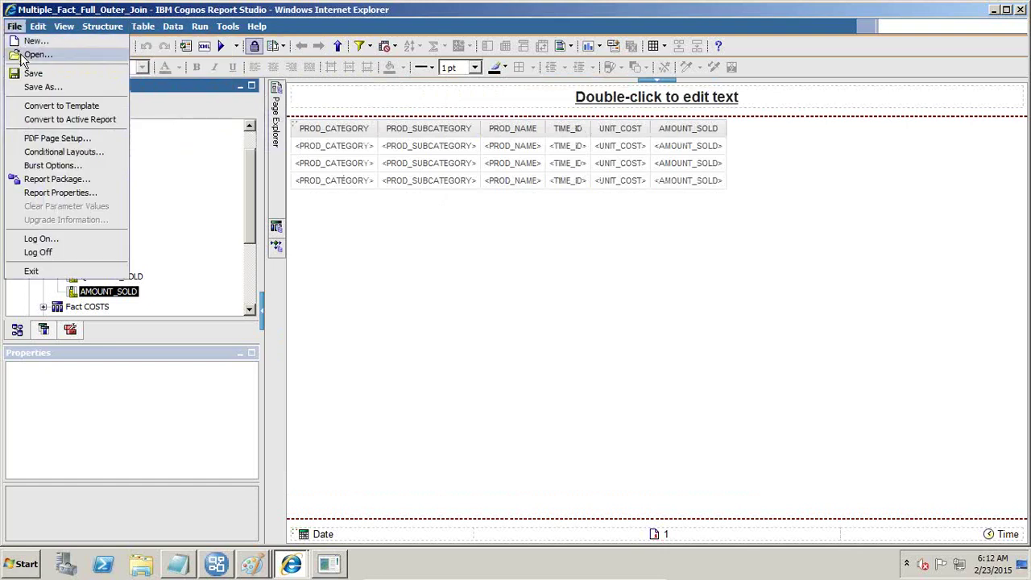
{"action": "left_click", "coordinate": [36, 54]}
{"action": "left_click", "coordinate": [496, 239]}
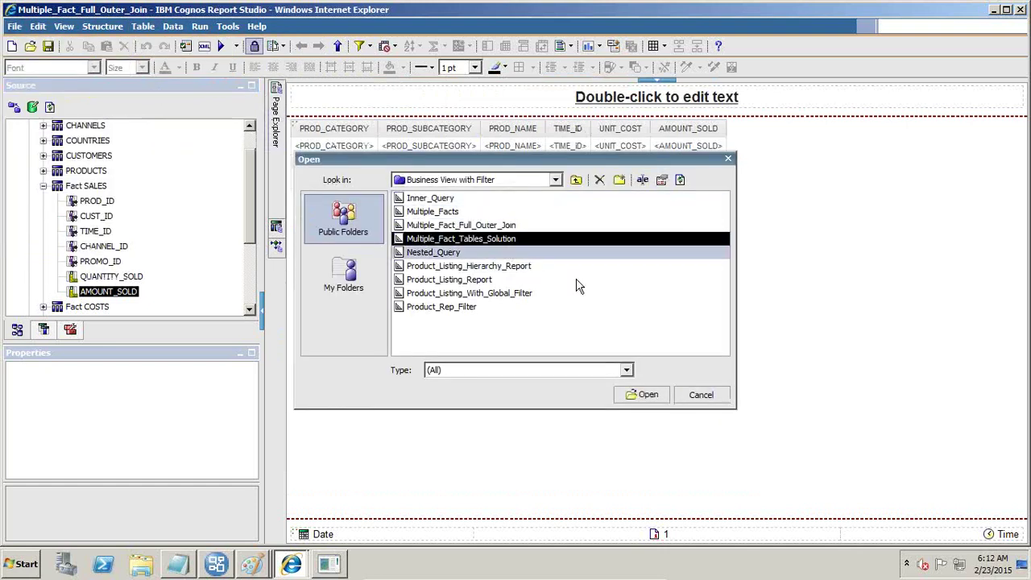
{"action": "left_click", "coordinate": [642, 395]}
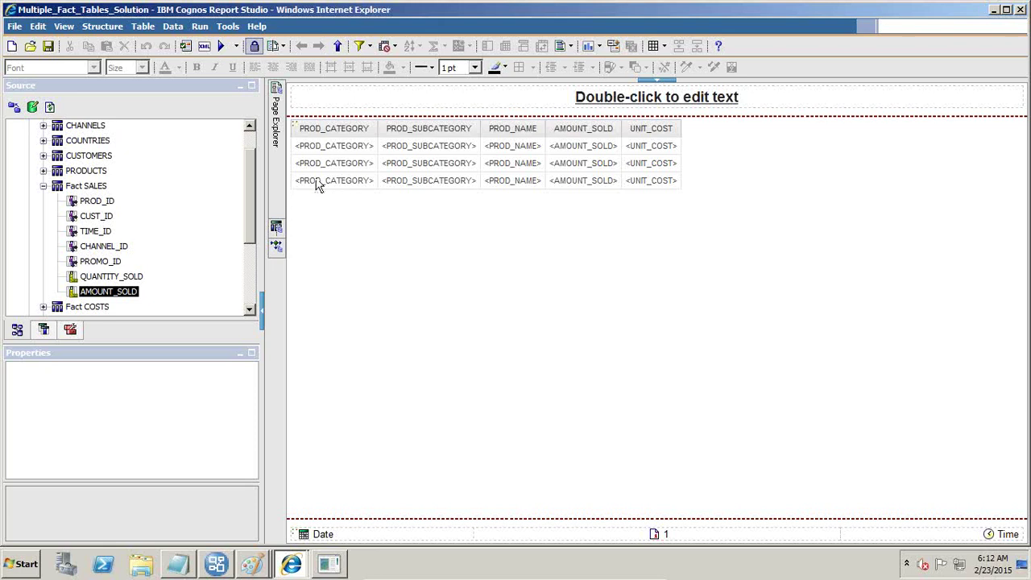
{"action": "left_click", "coordinate": [276, 226]}
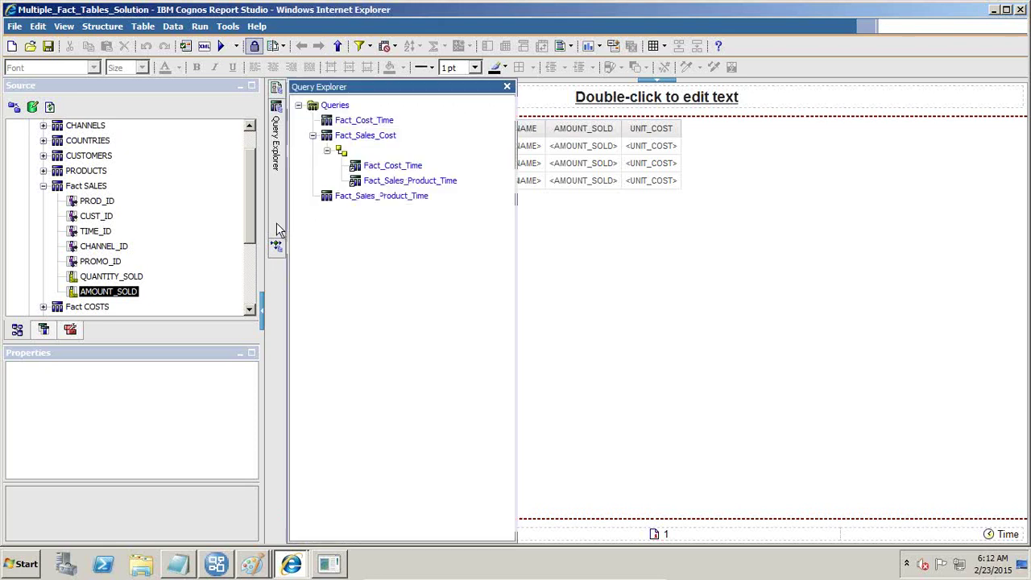
{"action": "left_click", "coordinate": [335, 107]}
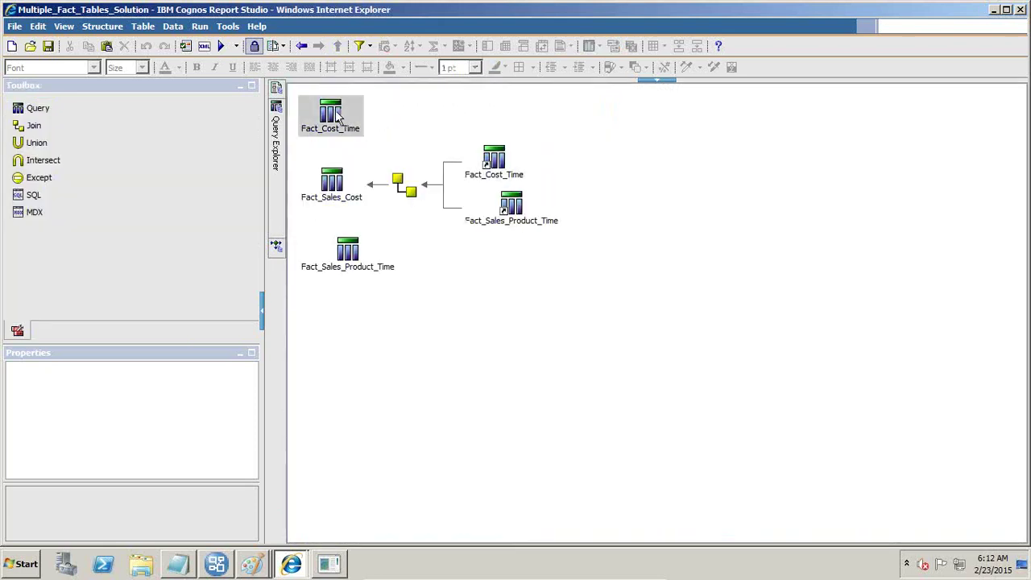
Examine the data items of the Fact_Cost_Time and Fact_Sales_Product_Time queries, including the sales query's TIME_ID item.
{"action": "double_click", "coordinate": [337, 118]}
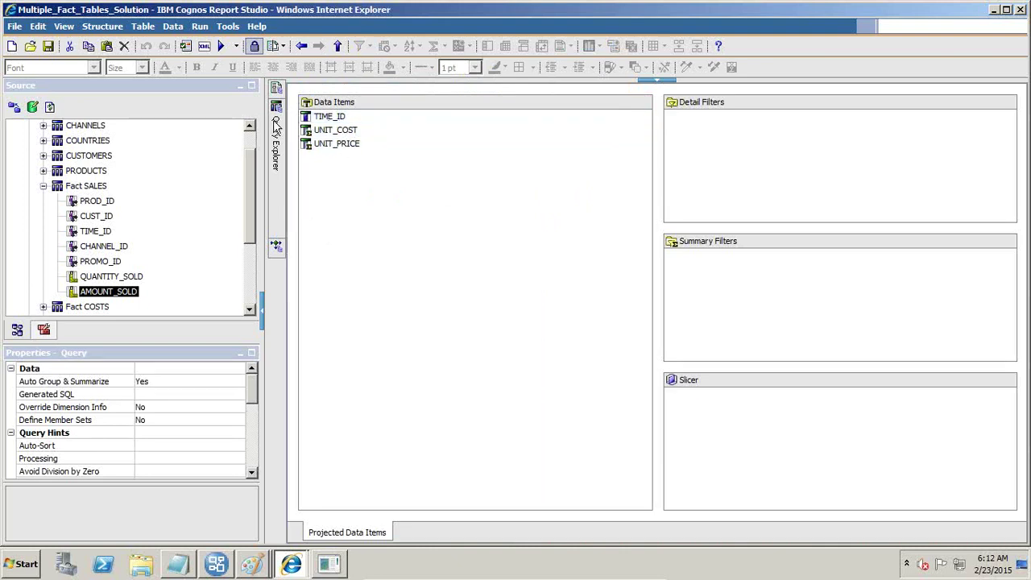
{"action": "mouse_move", "coordinate": [276, 129]}
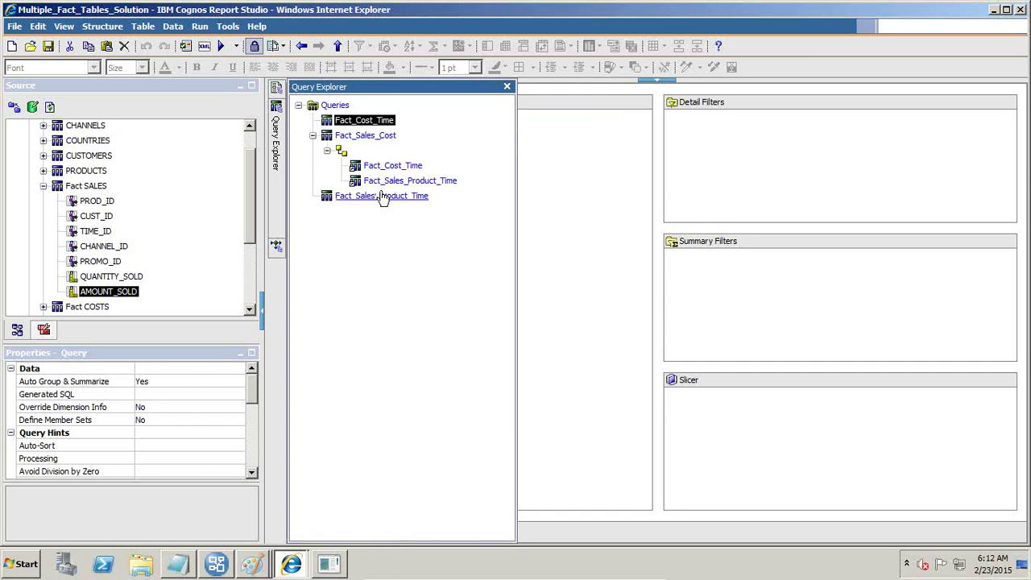
{"action": "left_click", "coordinate": [362, 138]}
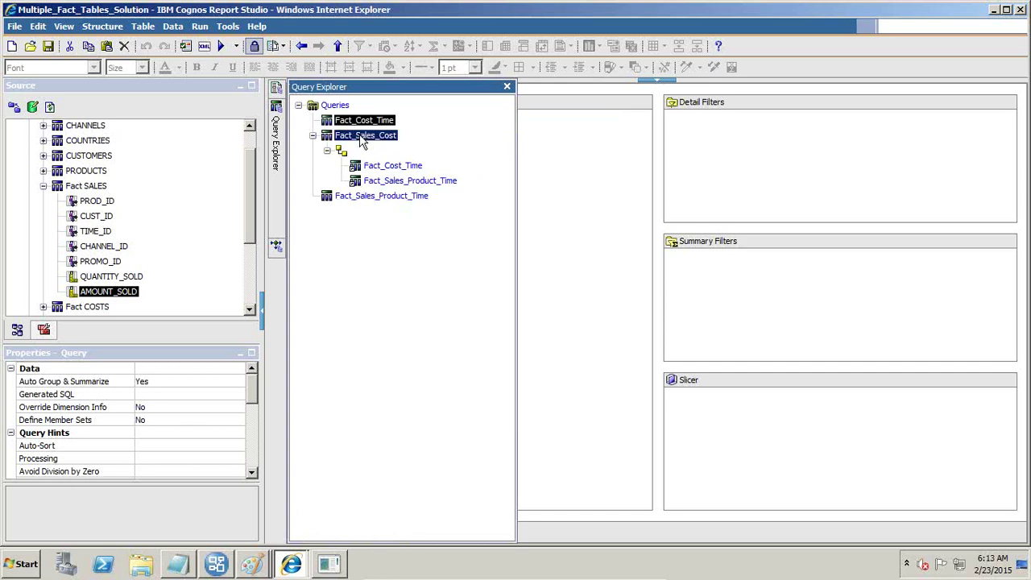
{"action": "left_click", "coordinate": [368, 201]}
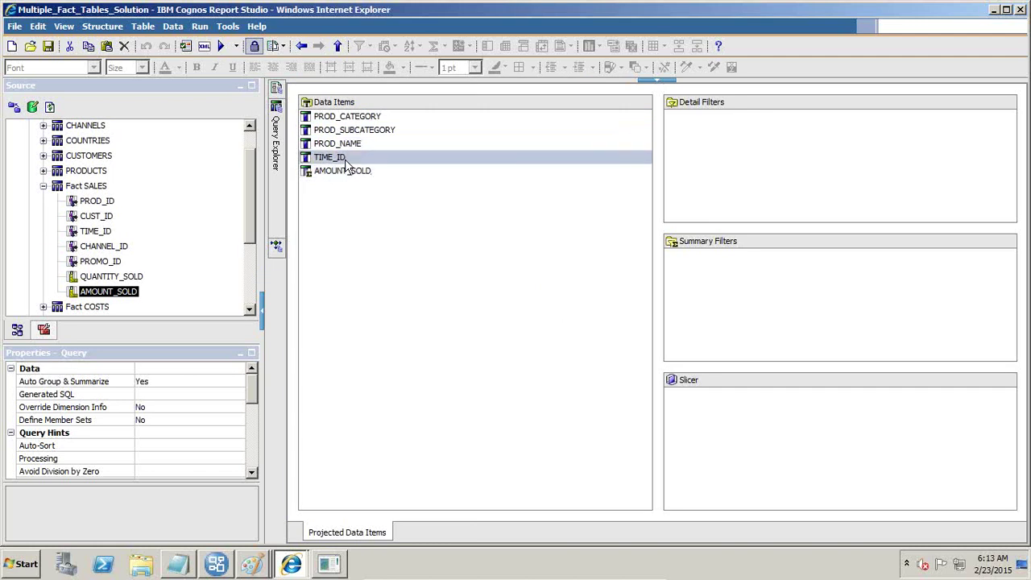
{"action": "left_click", "coordinate": [342, 158]}
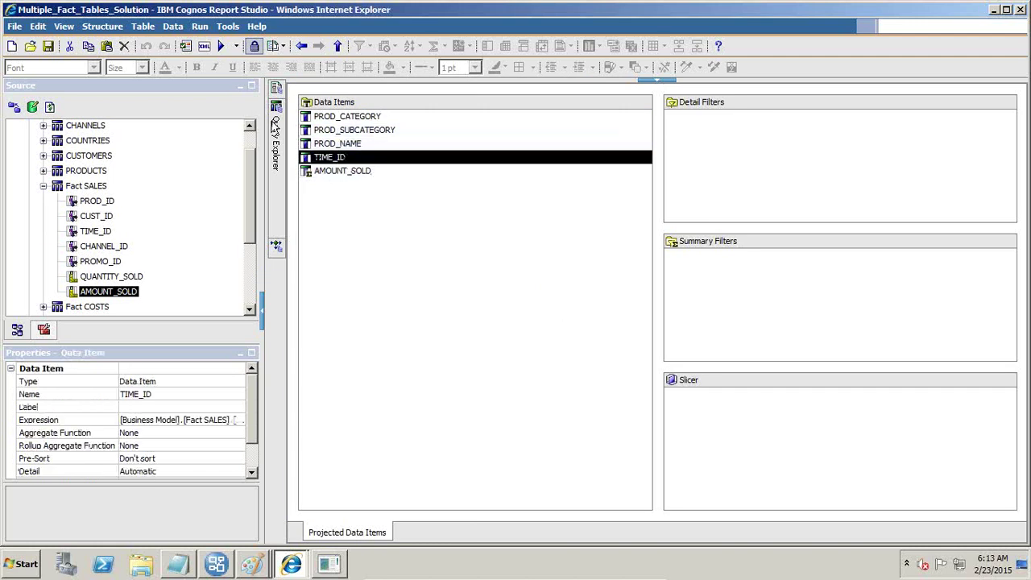
Return to the overview of all queries, review the Fact_Sales_Cost join relationship on TIME_ID, and close its definition.
{"action": "mouse_move", "coordinate": [276, 133]}
{"action": "left_click", "coordinate": [332, 107]}
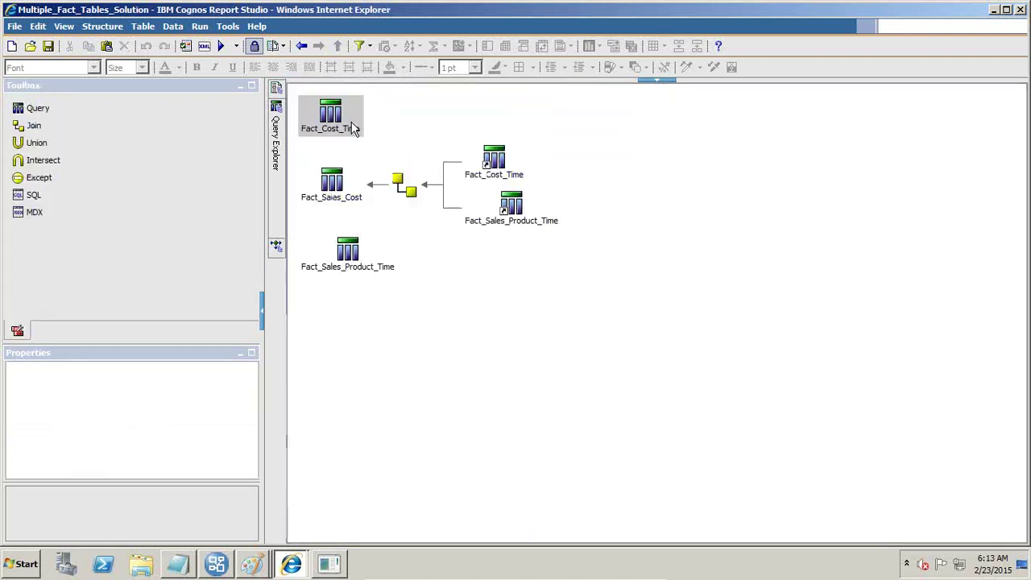
{"action": "left_click", "coordinate": [332, 184]}
{"action": "left_click", "coordinate": [397, 186]}
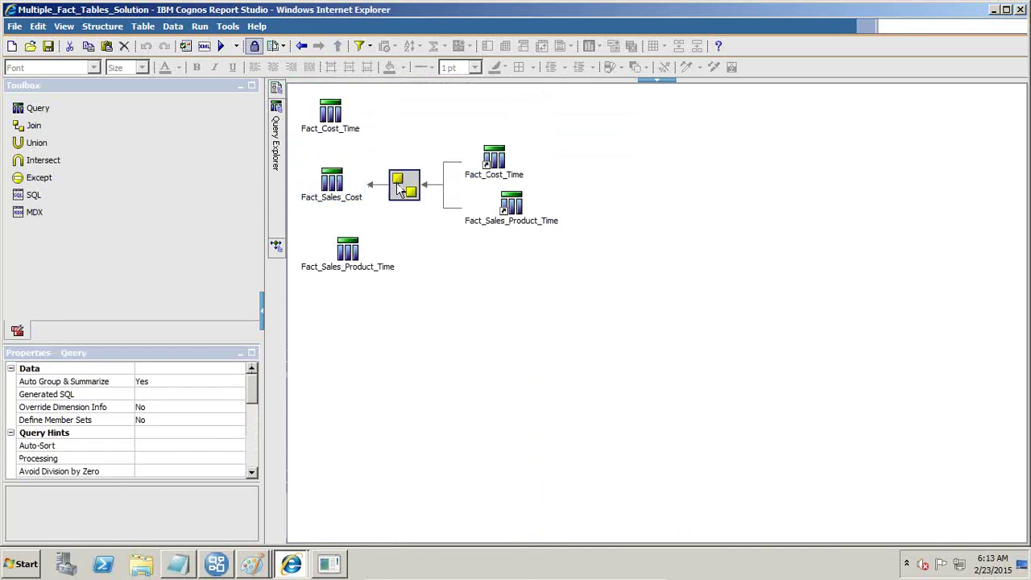
{"action": "double_click", "coordinate": [400, 188]}
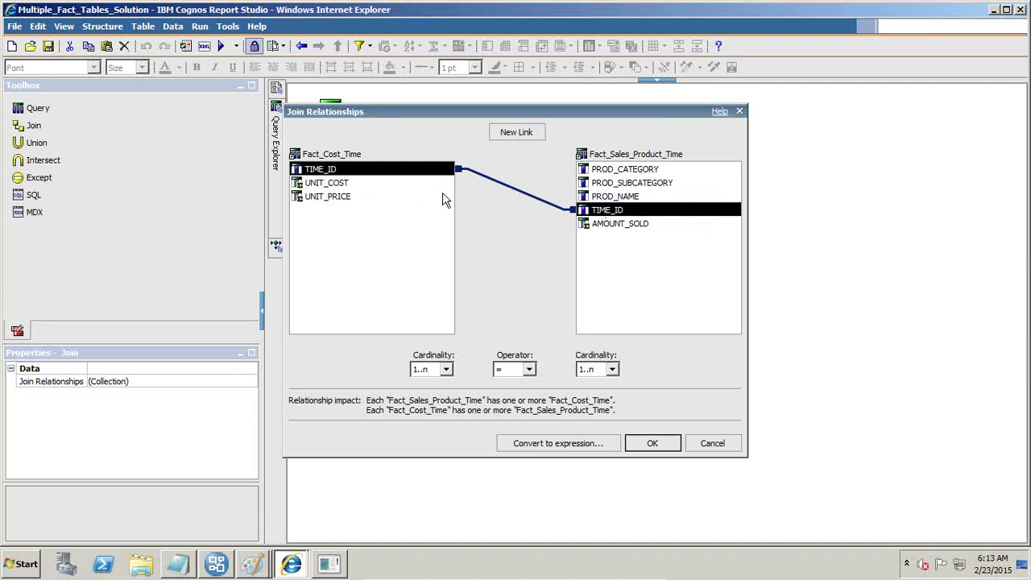
{"action": "left_click", "coordinate": [666, 445]}
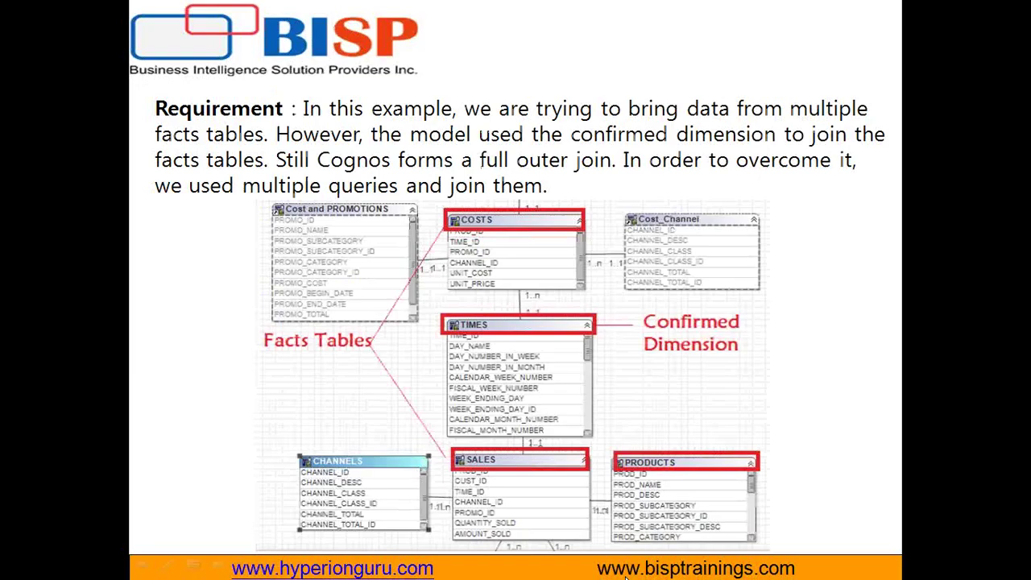
{"action": "left_click", "coordinate": [762, 364]}
{"action": "left_click", "coordinate": [764, 365]}
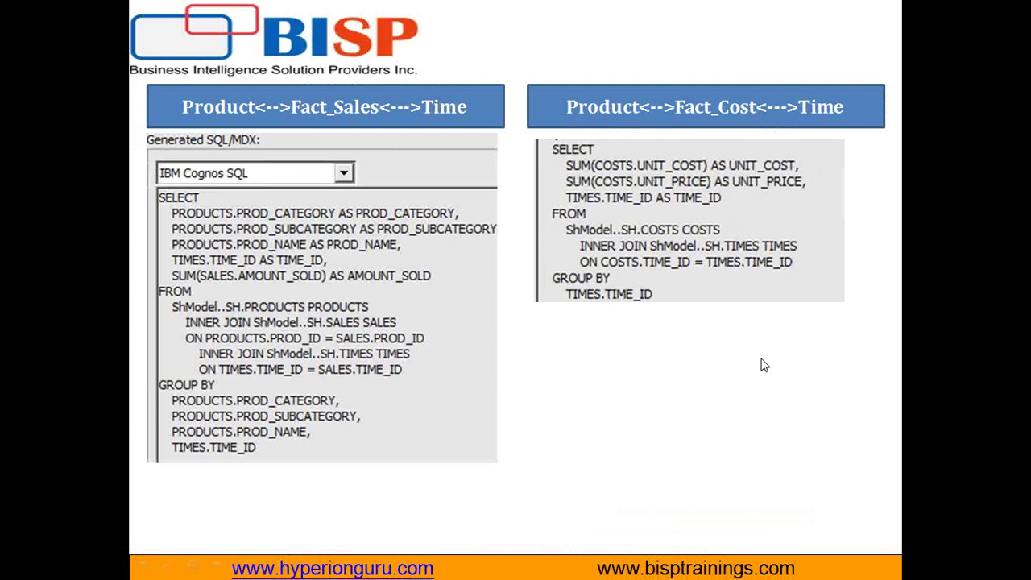
{"action": "left_click", "coordinate": [765, 365]}
{"action": "left_click", "coordinate": [765, 365]}
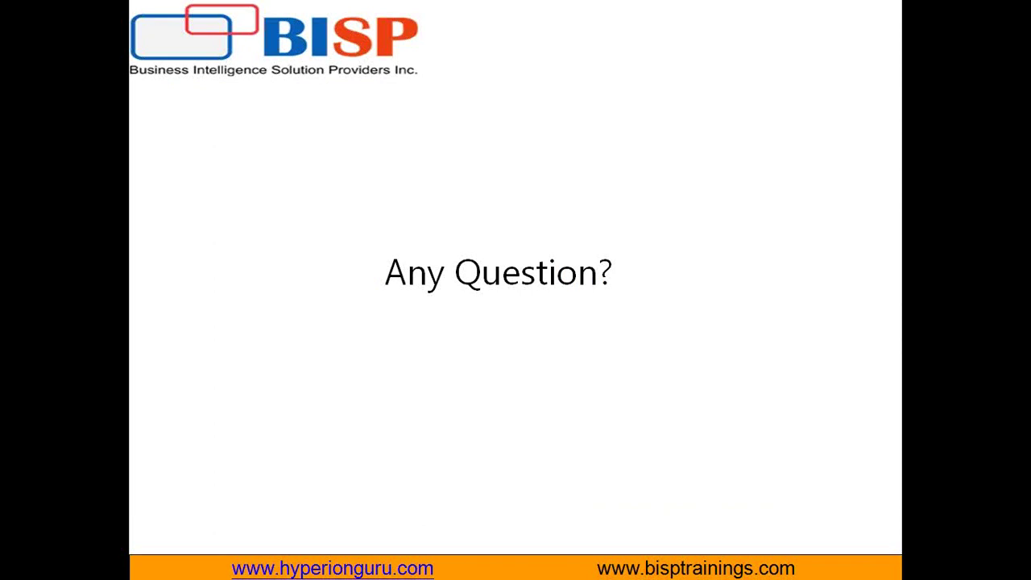
{"action": "left_click", "coordinate": [839, 434]}
{"action": "left_click", "coordinate": [838, 432]}
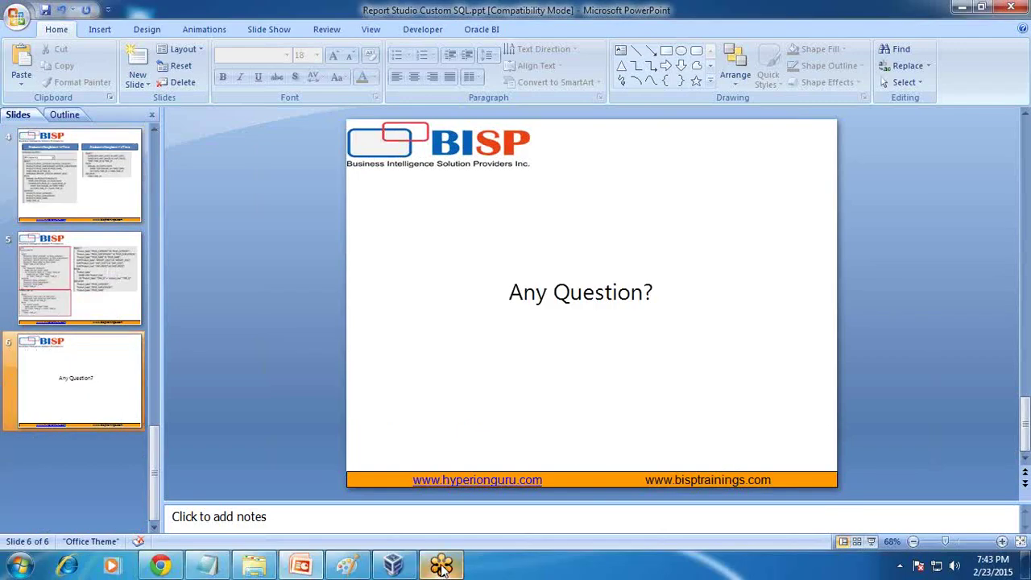